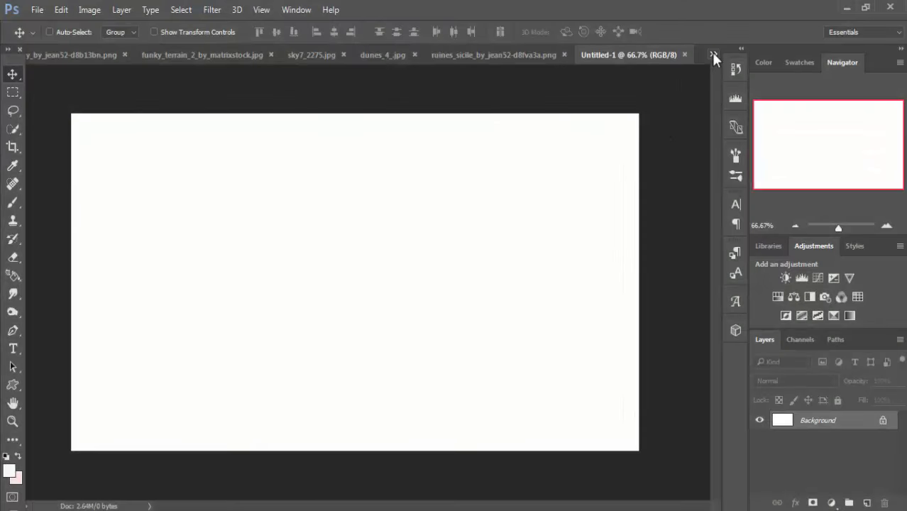
- Switch to dunes_4_.jpg and Quick-Select the sand dunes and mountain below the sky
click(714, 56)
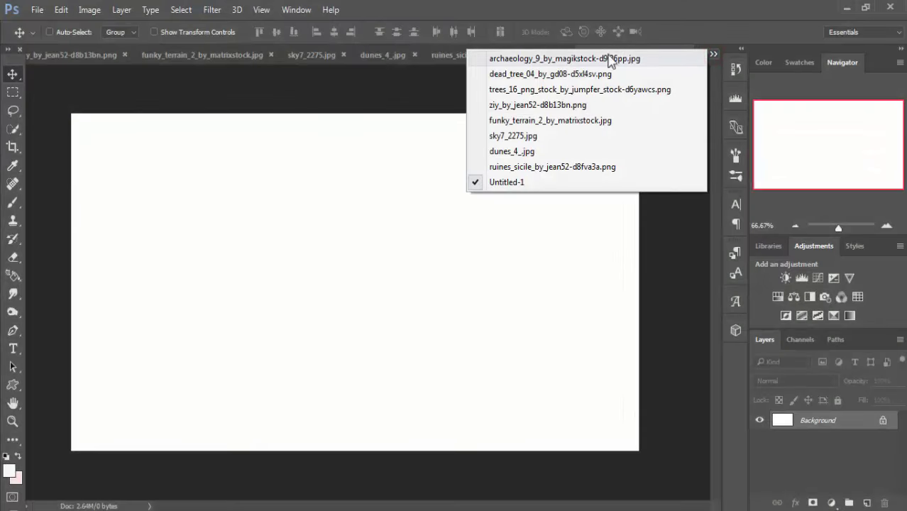
click(585, 151)
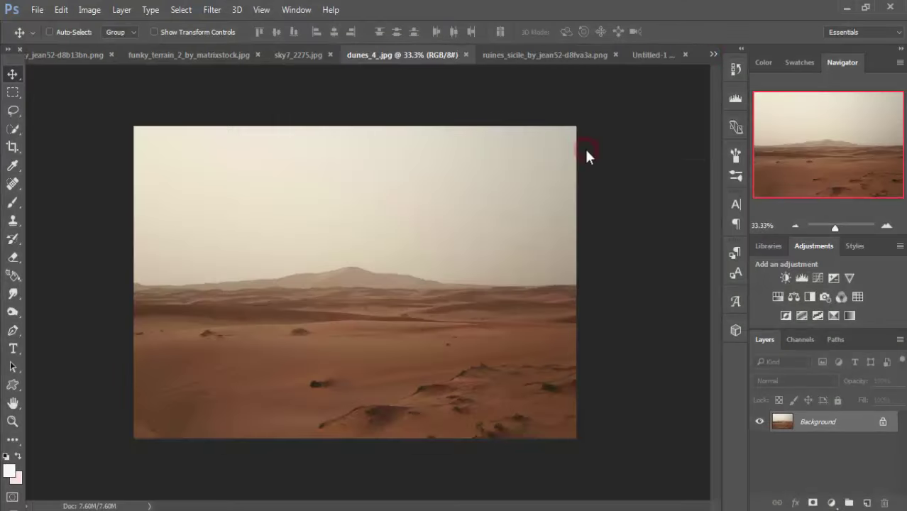
click(12, 130)
click(76, 32)
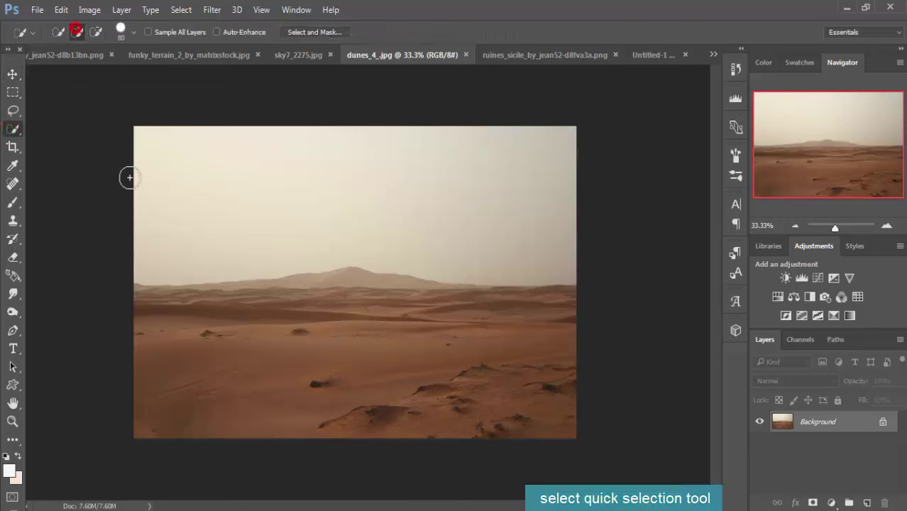
drag(145, 297, 510, 338)
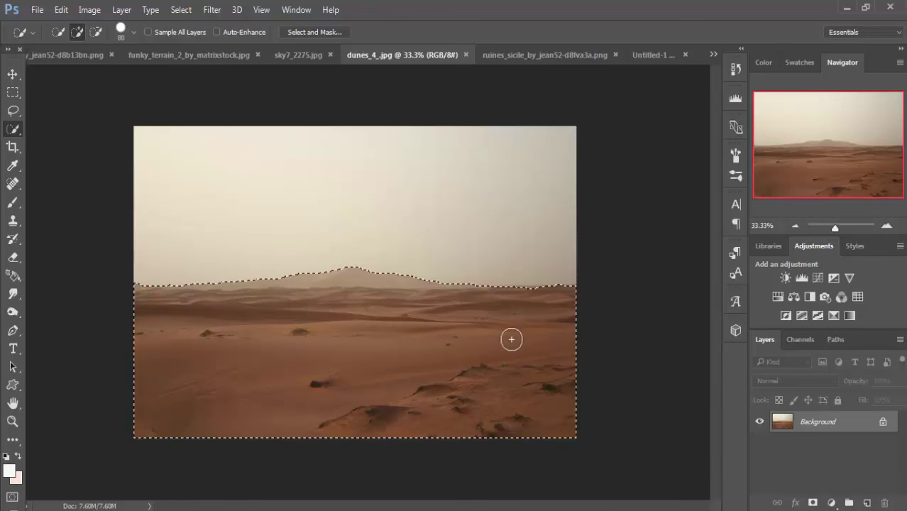
- Drag the selected dunes into Untitled-1 as a new layer and minimize the dunes window
click(12, 74)
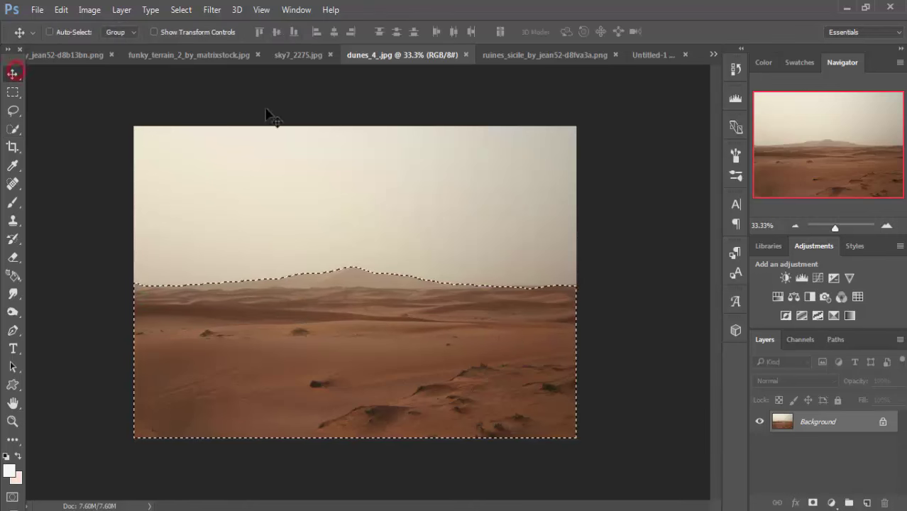
mouse_move(385, 60)
mouse_down()
mouse_move(387, 84)
mouse_move(473, 116)
mouse_up()
drag(604, 299, 546, 305)
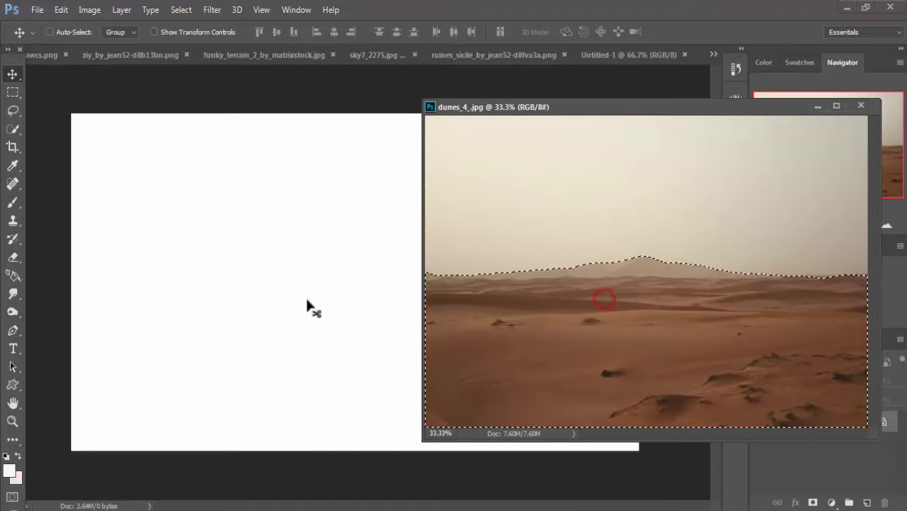
drag(307, 303, 307, 303)
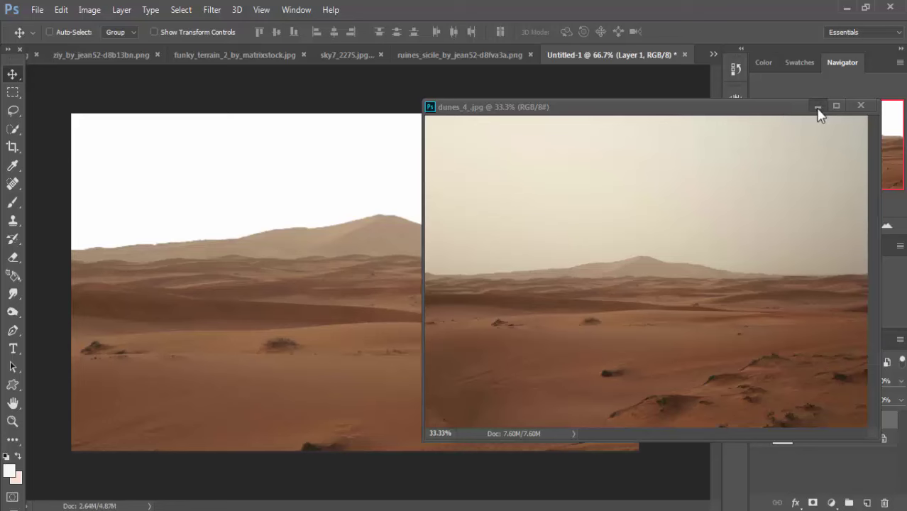
click(818, 108)
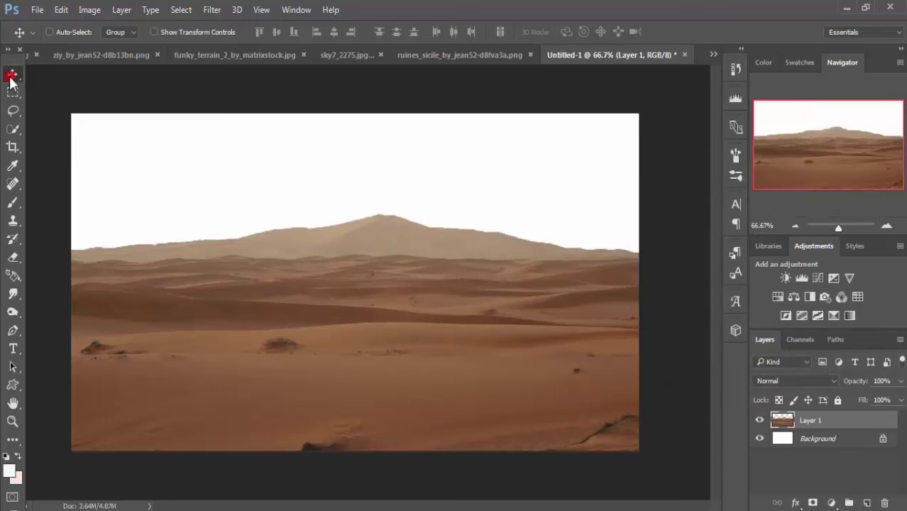
- Free Transform Layer 1 to span the canvas width across its lower part
mouse_move(276, 280)
mouse_down()
mouse_move(345, 263)
mouse_move(497, 274)
mouse_move(417, 267)
mouse_move(402, 225)
mouse_up()
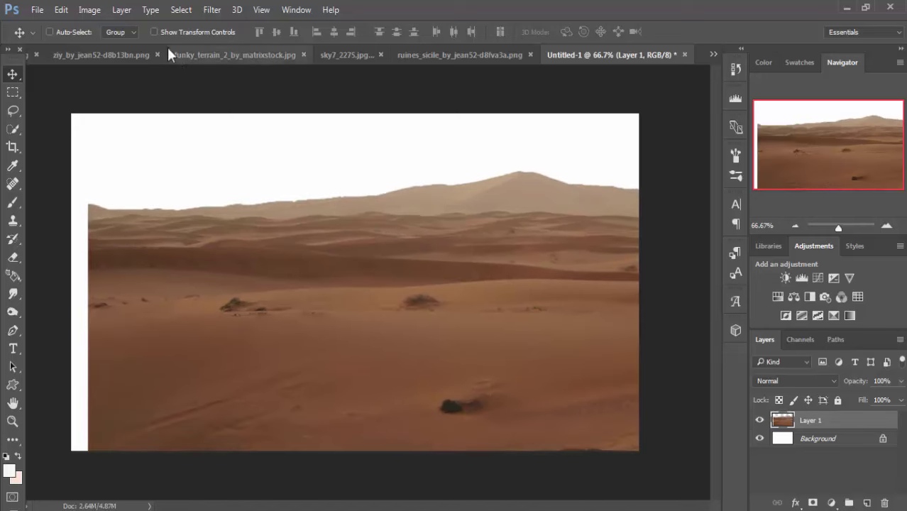
click(154, 32)
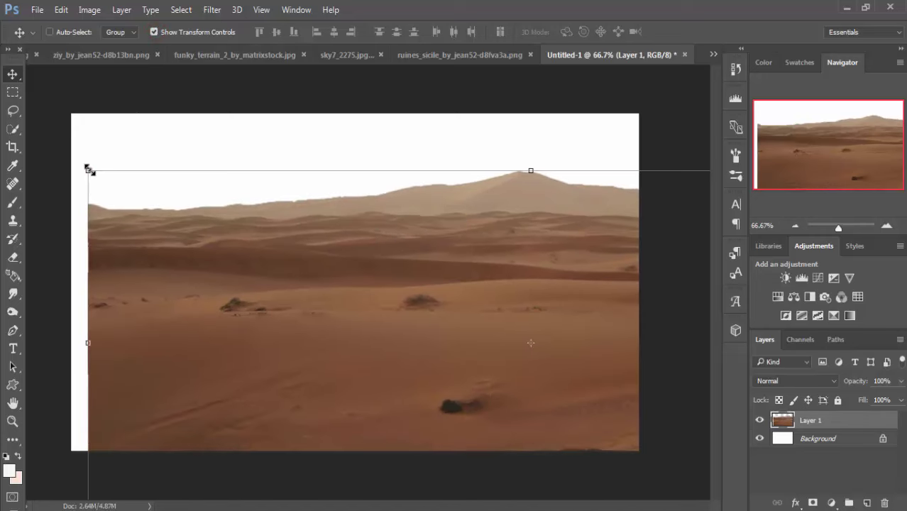
drag(88, 170, 263, 239)
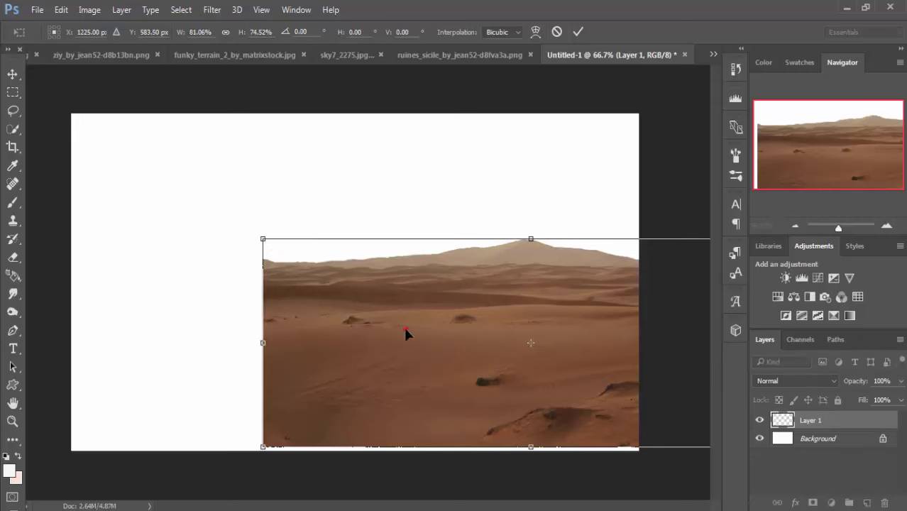
drag(405, 333, 250, 251)
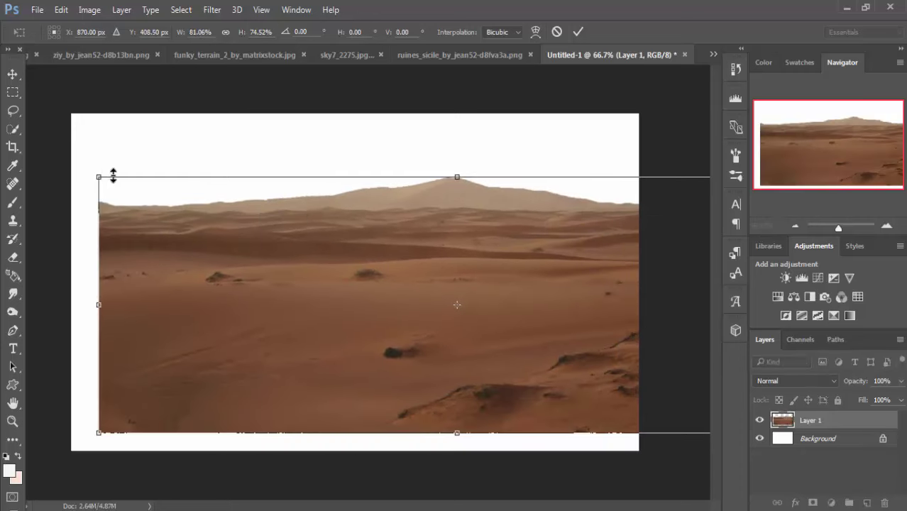
drag(99, 176, 143, 193)
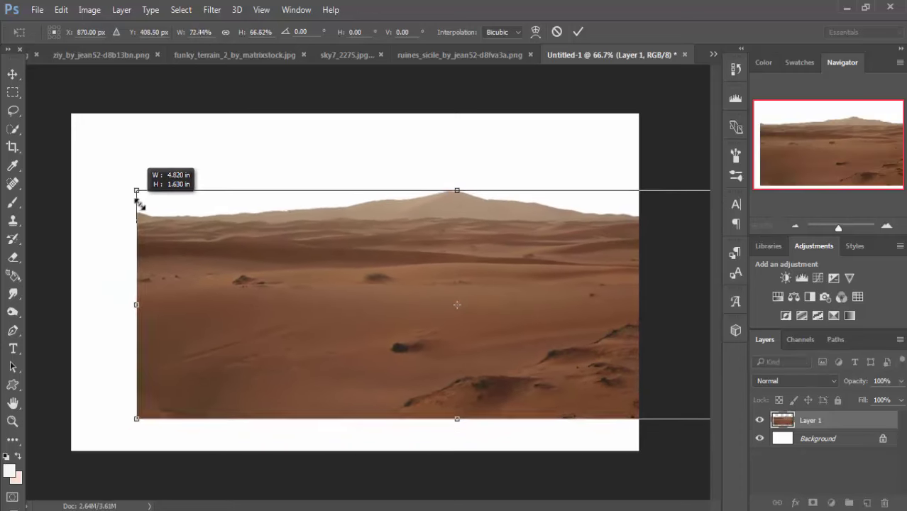
drag(486, 285, 438, 314)
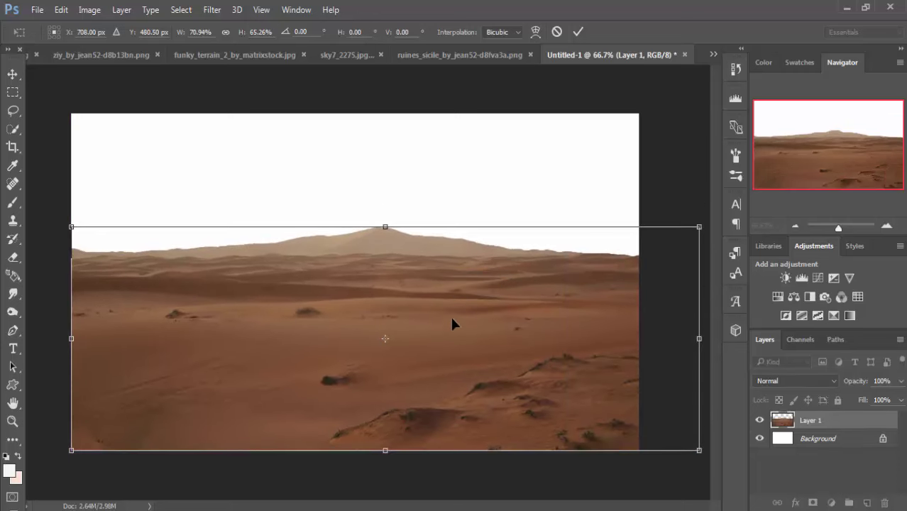
click(578, 32)
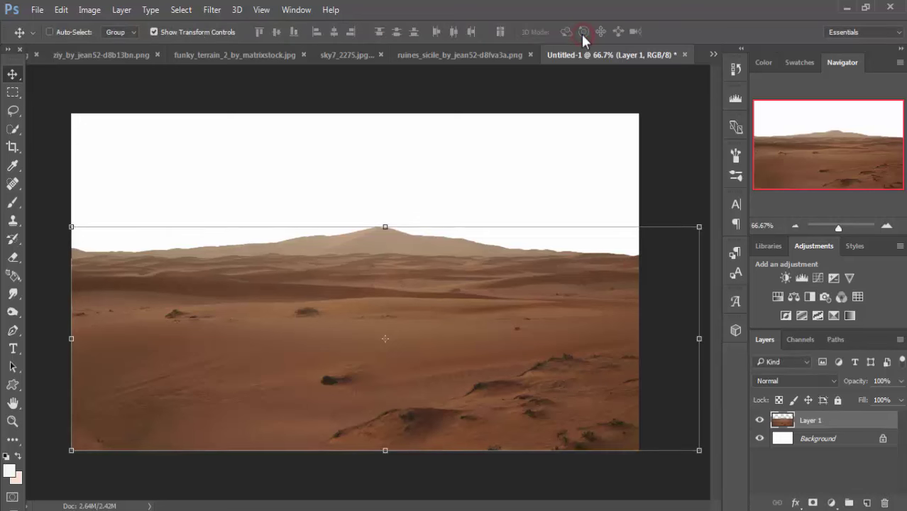
click(659, 137)
- Apply a Hue/Saturation adjustment with Saturation -24 to the dunes layer
click(63, 10)
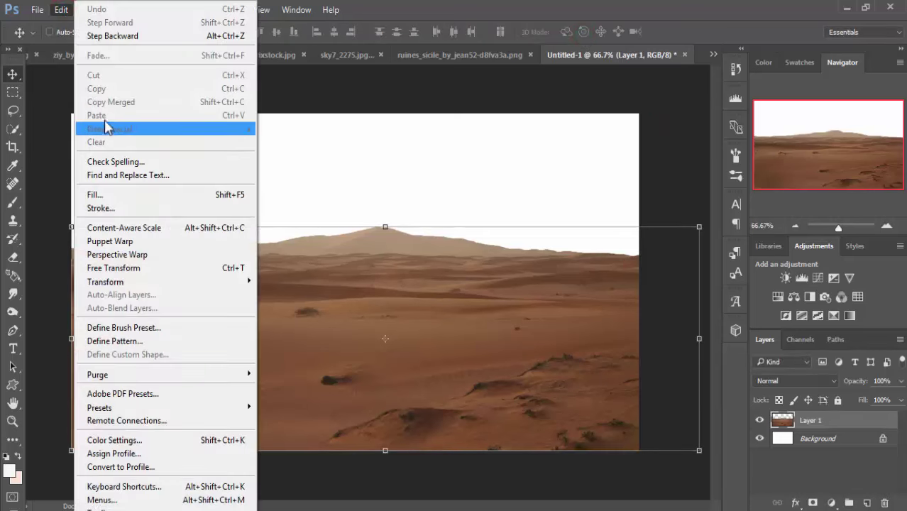
click(52, 116)
click(89, 10)
mouse_move(110, 45)
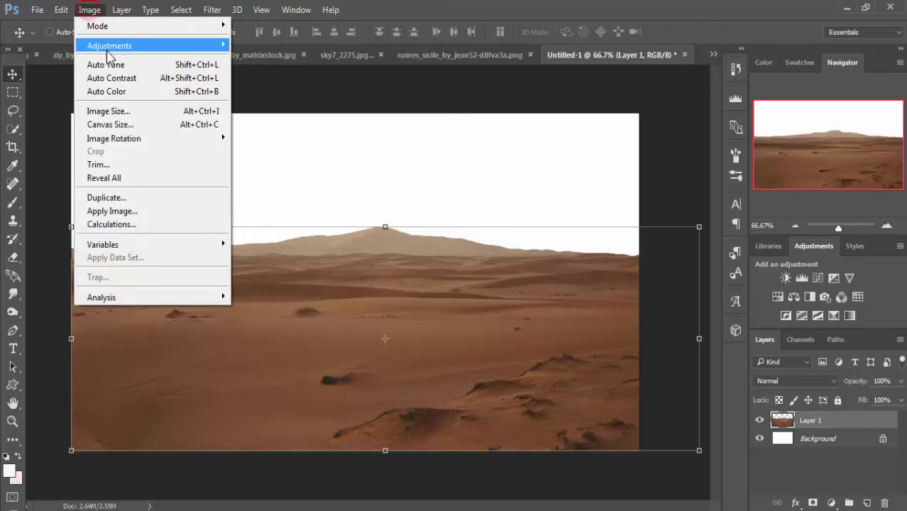
click(288, 119)
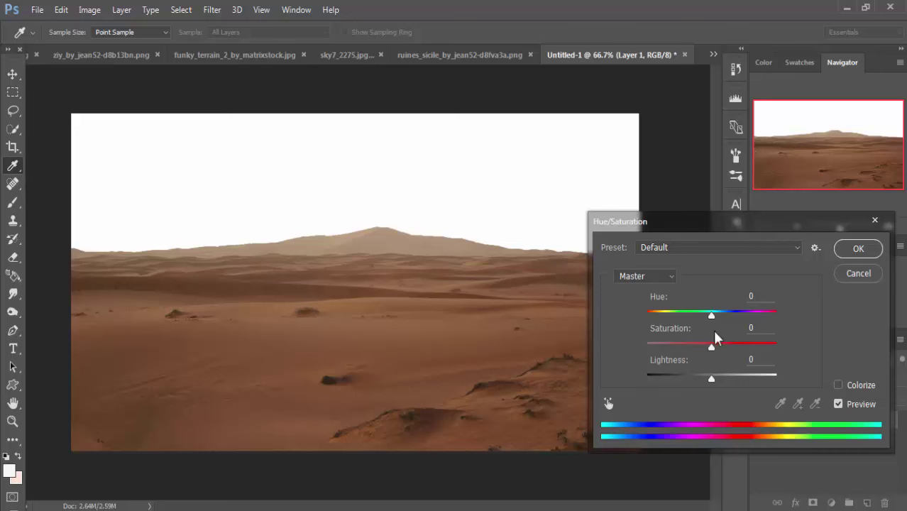
drag(710, 343, 695, 345)
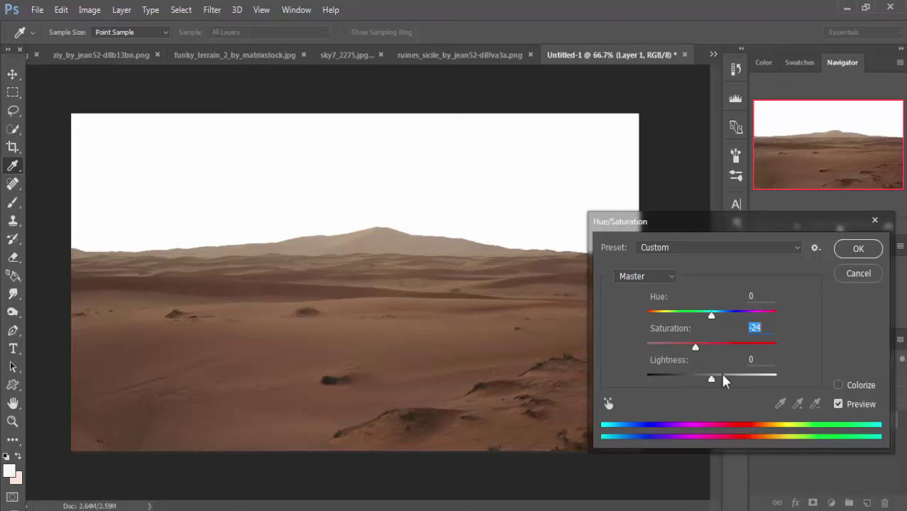
click(858, 248)
key(v)
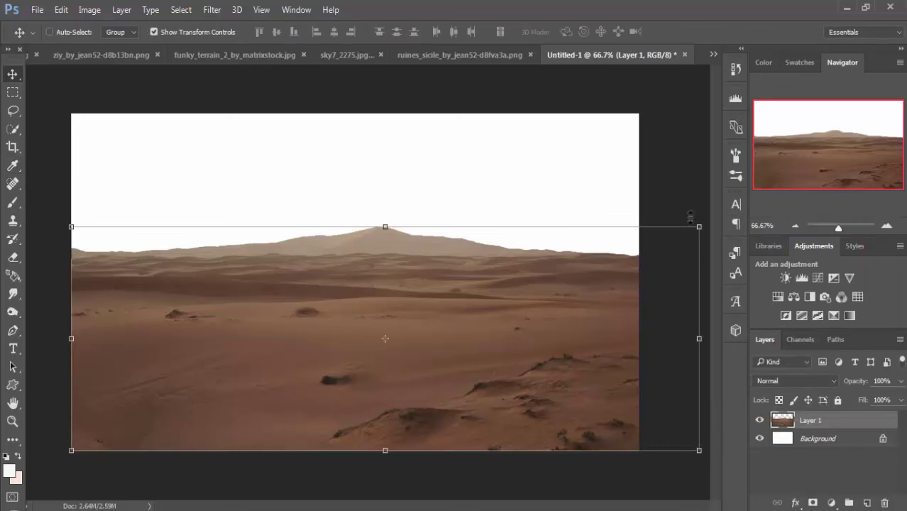
- Switch to funky_terrain_2_by_matrixstock.jpg and Quick-Select the cracked ground up to the horizon
click(713, 55)
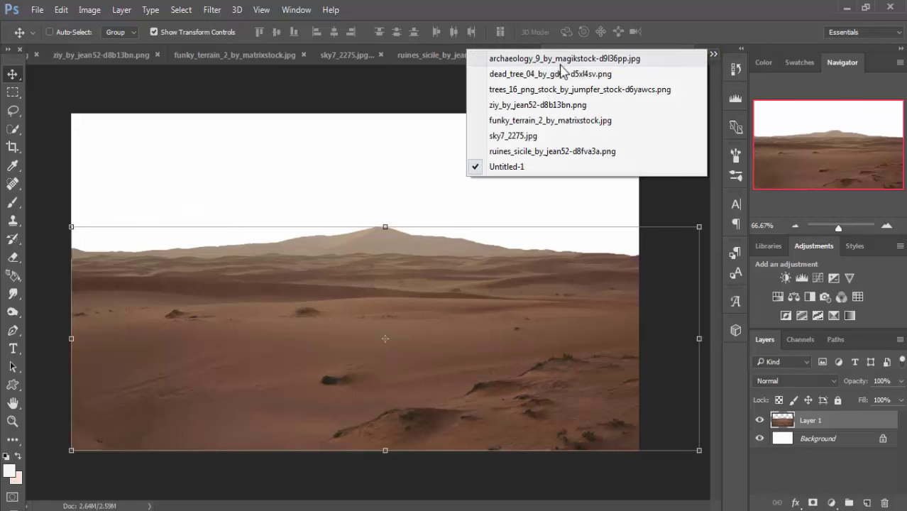
click(561, 122)
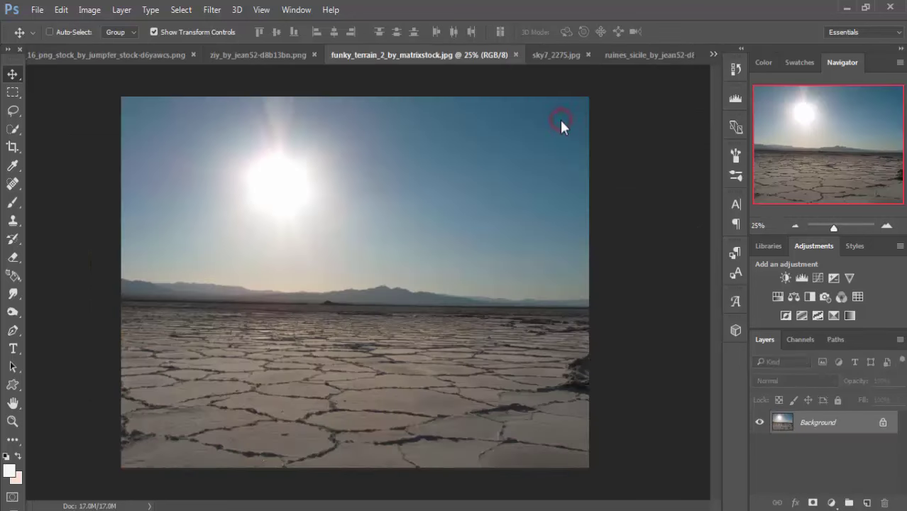
click(12, 128)
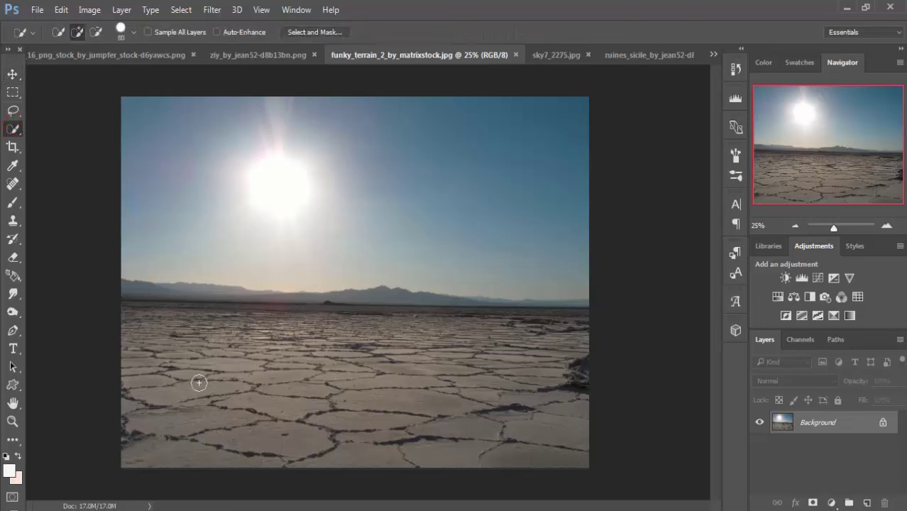
mouse_move(188, 382)
mouse_down()
mouse_move(385, 389)
mouse_move(472, 428)
mouse_move(569, 399)
mouse_move(575, 365)
mouse_move(438, 365)
mouse_up()
drag(312, 351, 149, 339)
drag(371, 345, 514, 337)
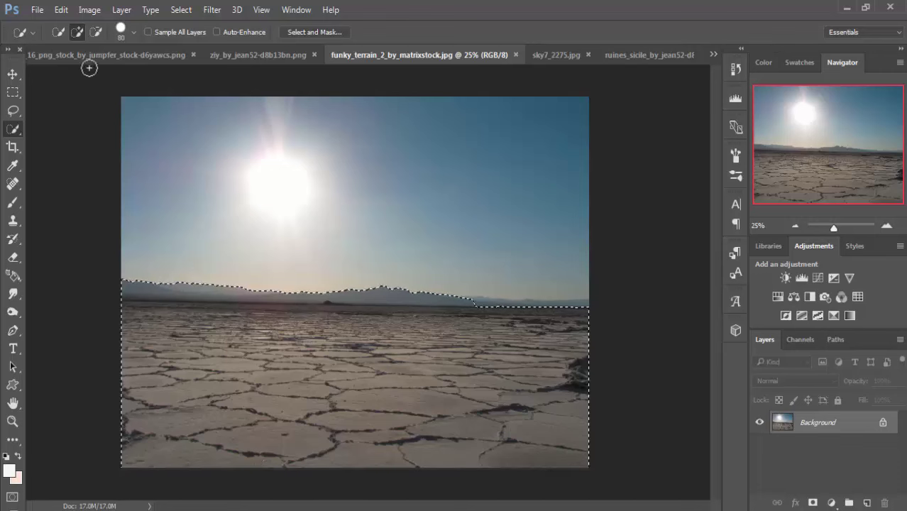
- Subtract the left horizon strip and distant mountains from the ground selection
click(96, 32)
drag(110, 279, 183, 282)
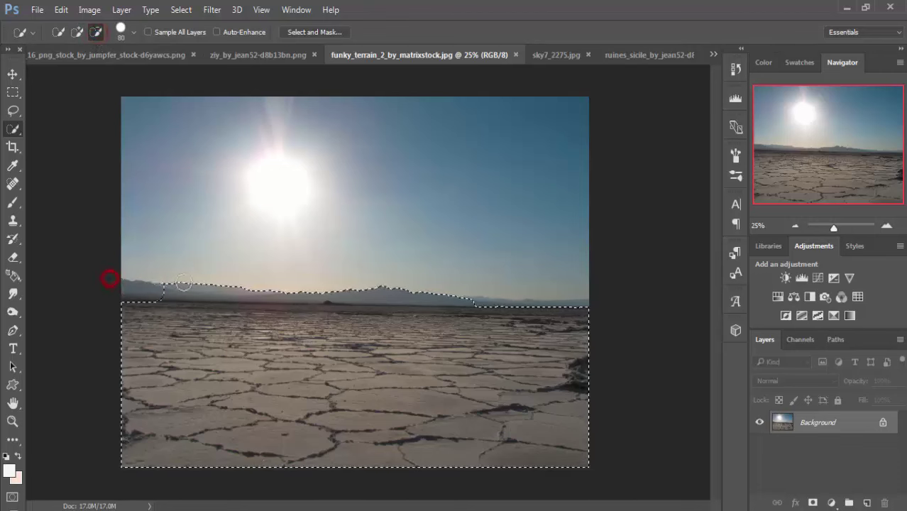
drag(359, 294, 423, 295)
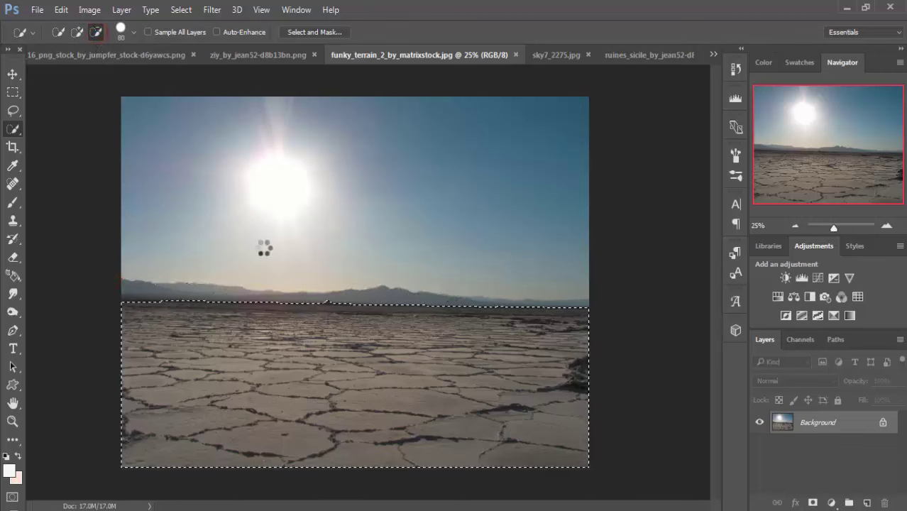
click(12, 74)
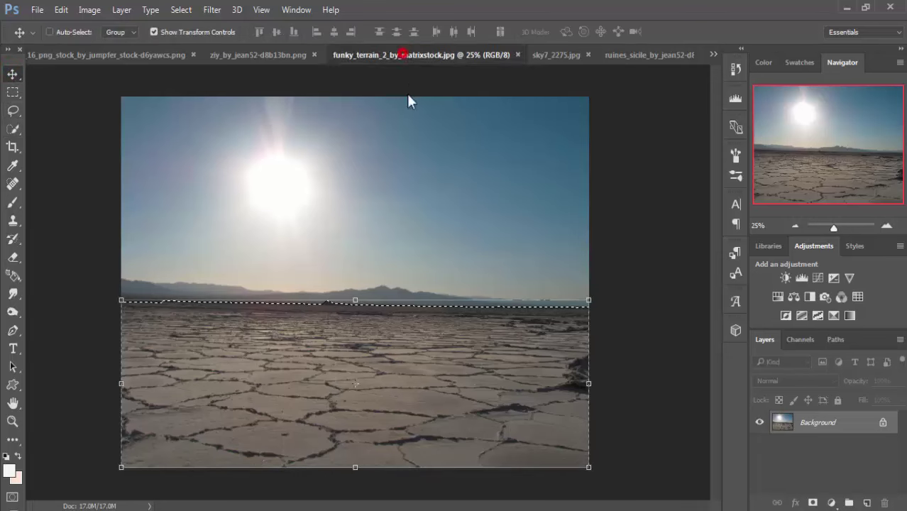
- Drag the cracked ground into Untitled-1 as Layer 2 and minimize its window
drag(408, 102, 455, 119)
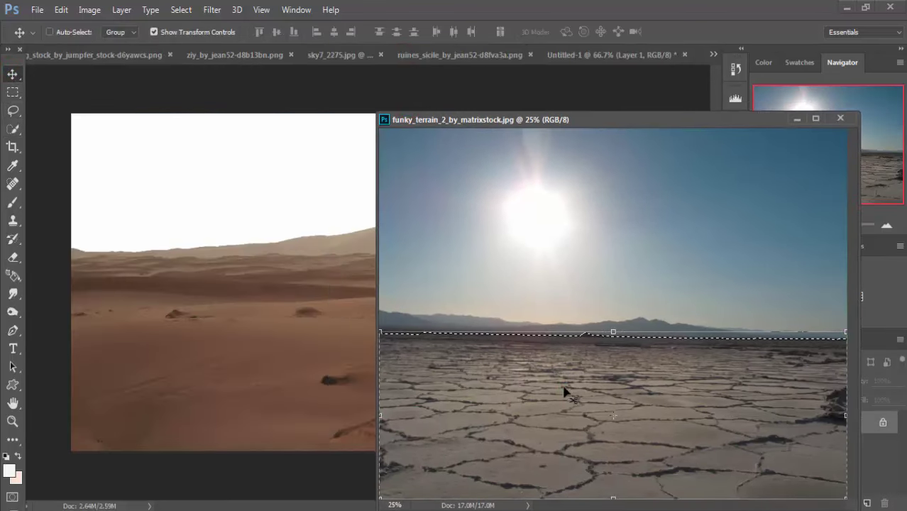
drag(566, 392, 280, 353)
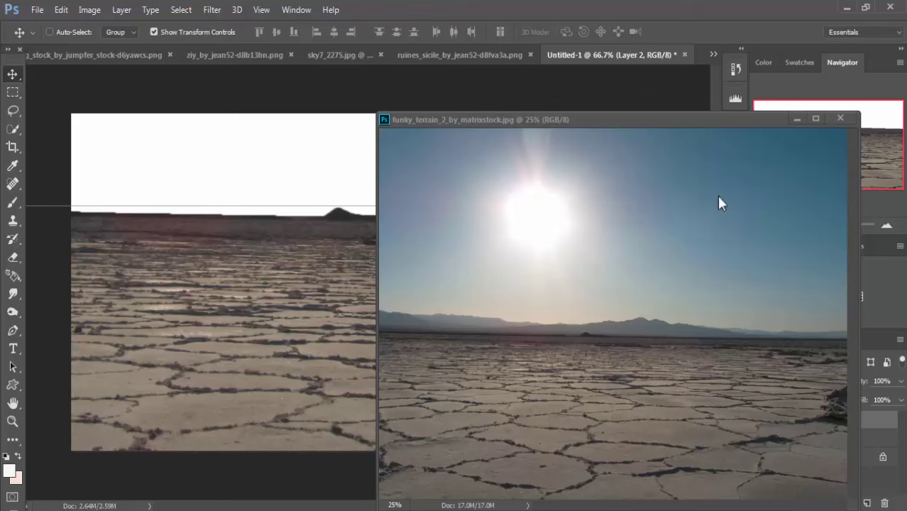
click(796, 119)
mouse_move(163, 284)
mouse_down()
mouse_move(396, 307)
mouse_move(241, 224)
mouse_up()
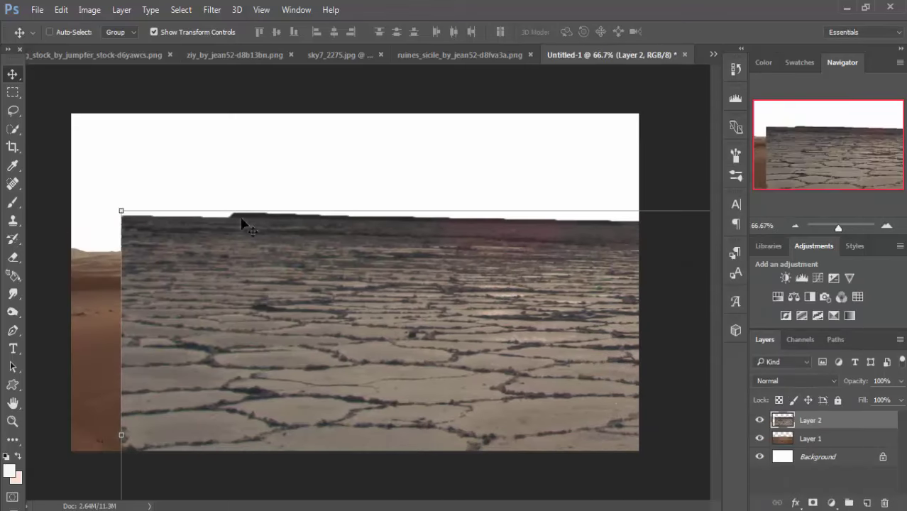
- Scale the ground down and stretch it to both canvas edges at the bottom
drag(121, 211, 493, 344)
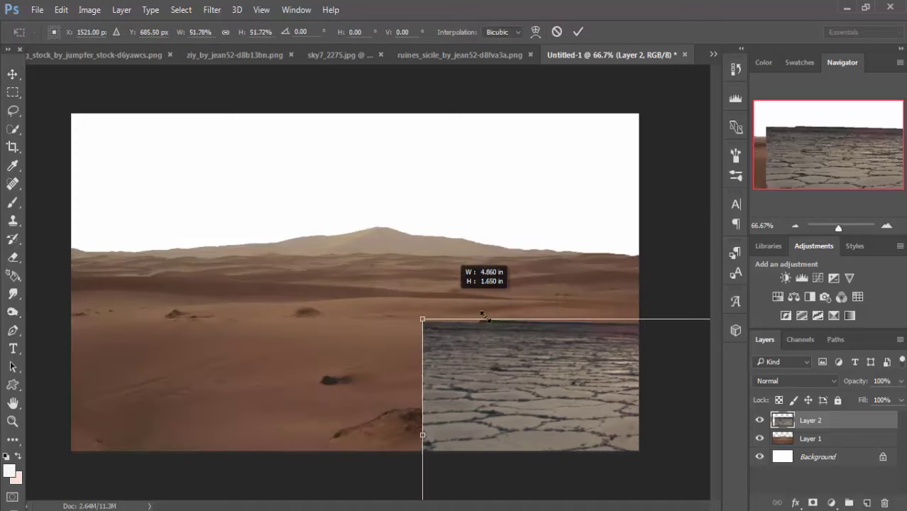
drag(554, 368, 199, 268)
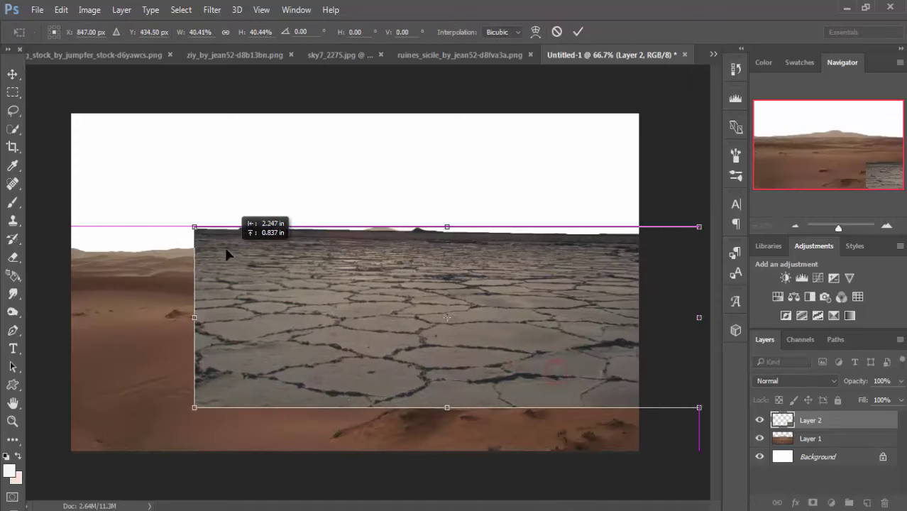
drag(157, 225, 182, 250)
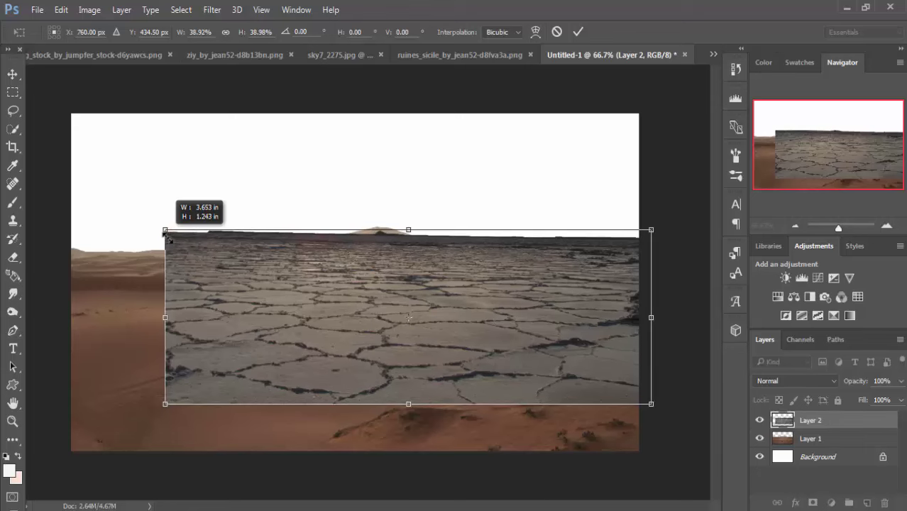
drag(448, 302, 394, 356)
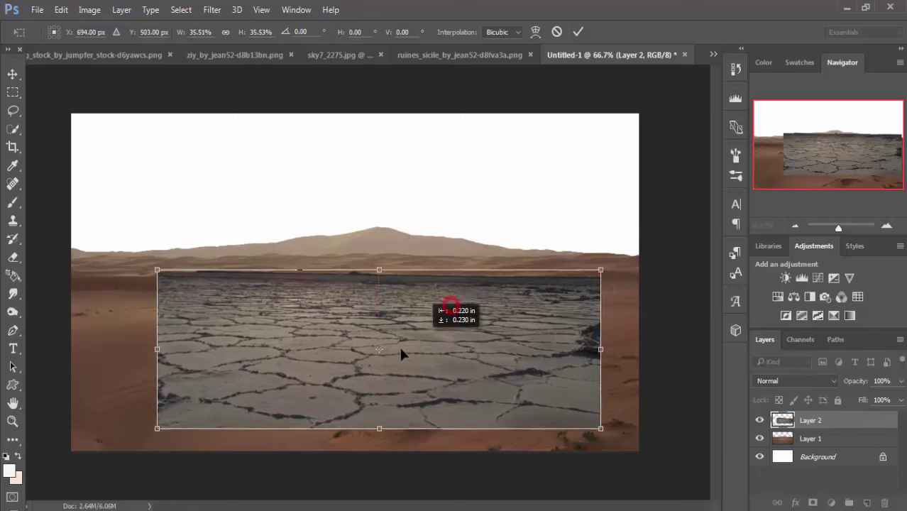
drag(577, 370, 637, 371)
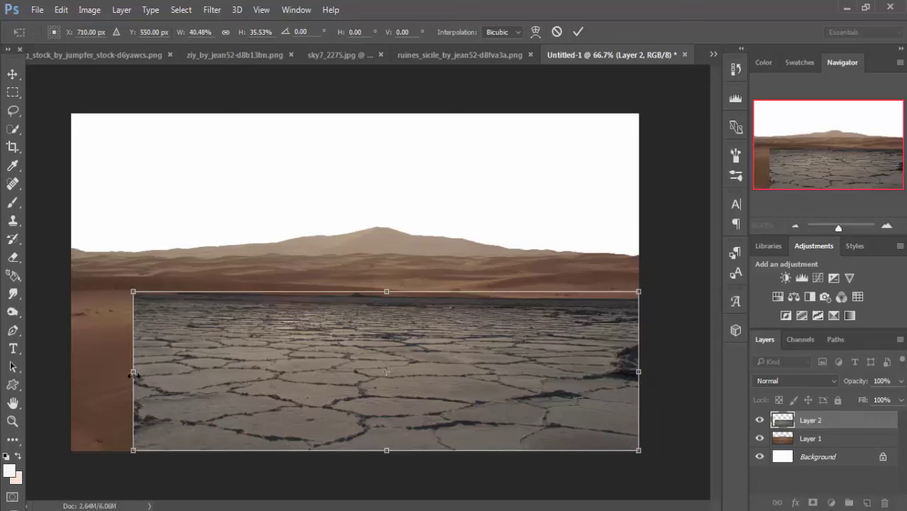
drag(133, 371, 71, 371)
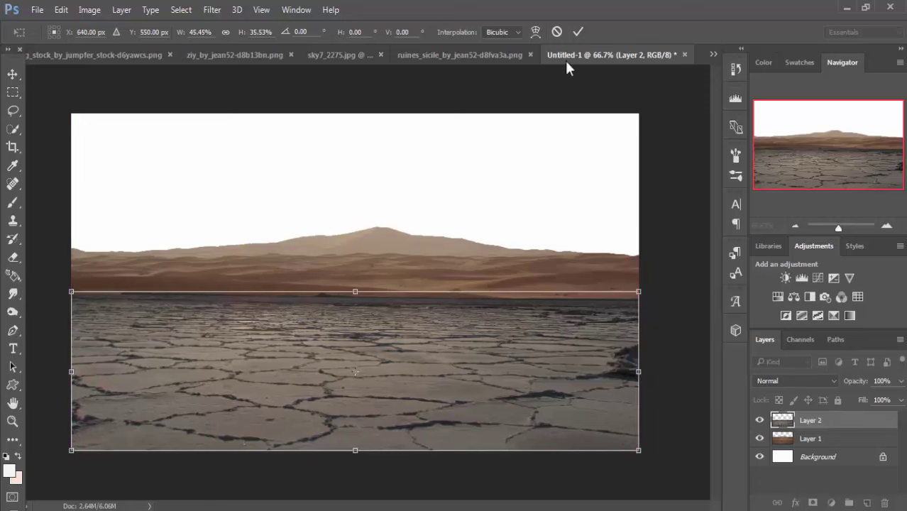
click(574, 34)
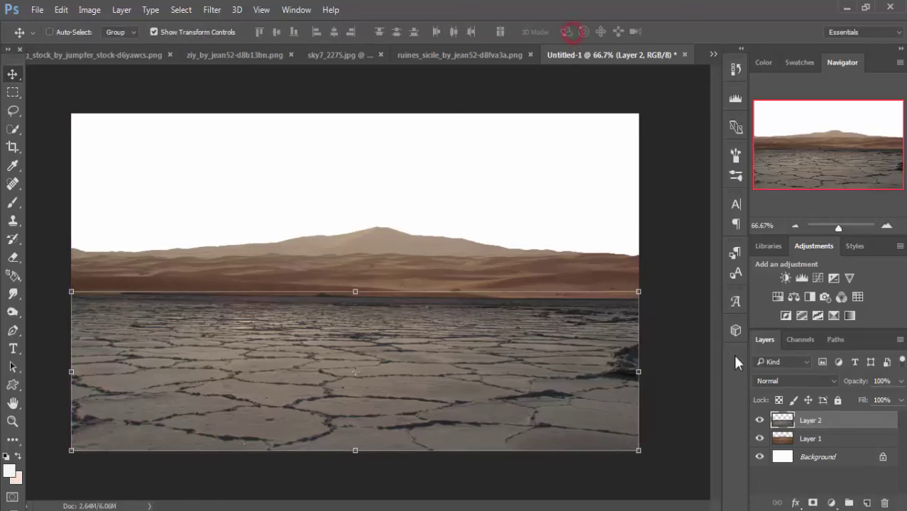
- Give Layer 1 a Hue/Saturation adjustment of Saturation -58 and Lightness -13
click(801, 439)
click(90, 10)
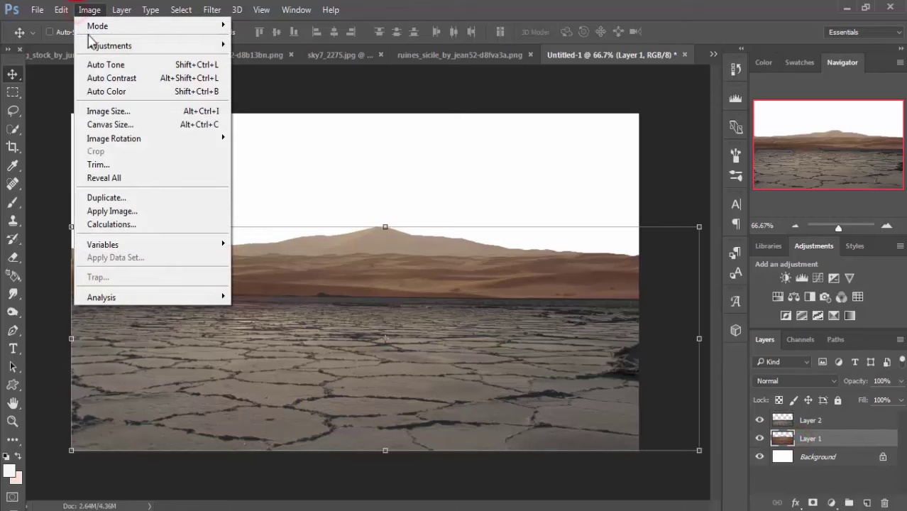
mouse_move(109, 45)
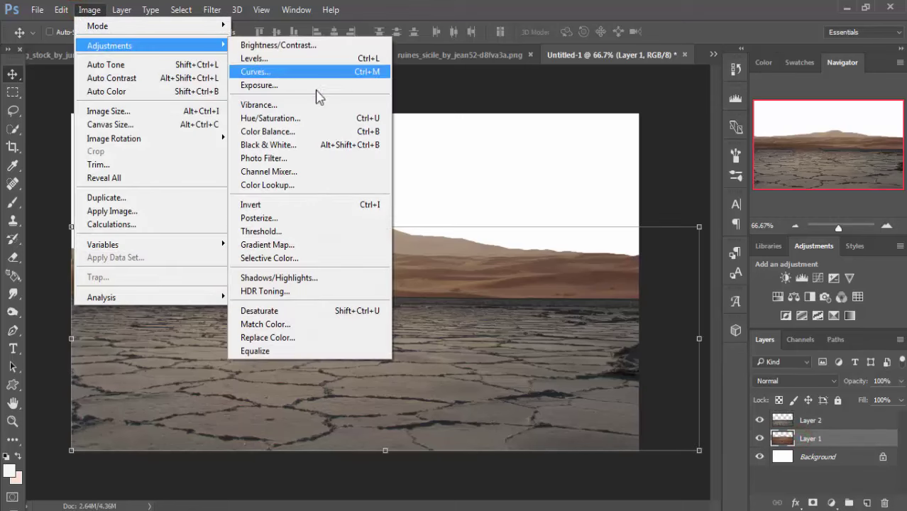
click(313, 122)
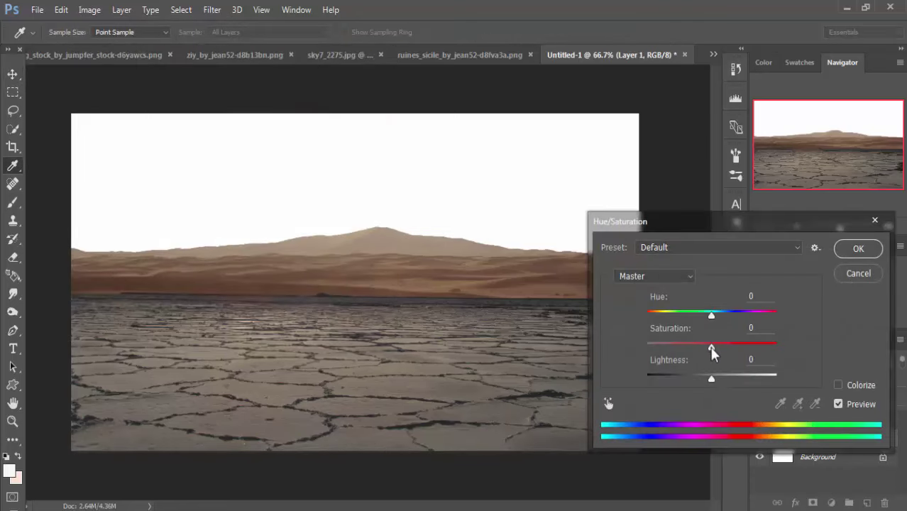
drag(711, 347, 671, 347)
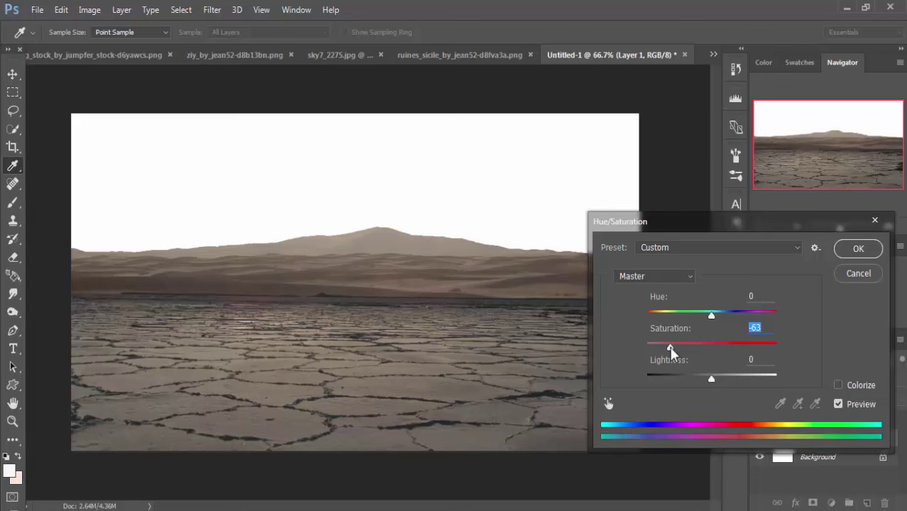
drag(707, 376, 673, 346)
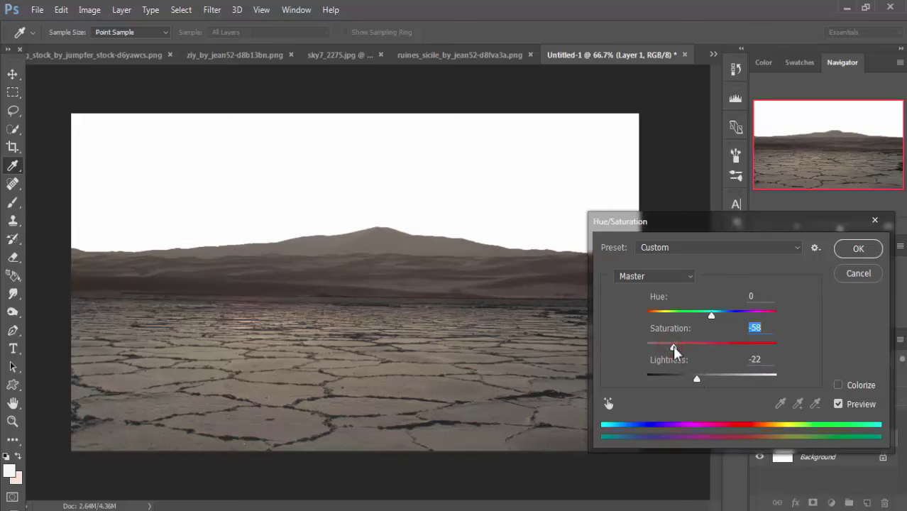
drag(697, 379, 703, 380)
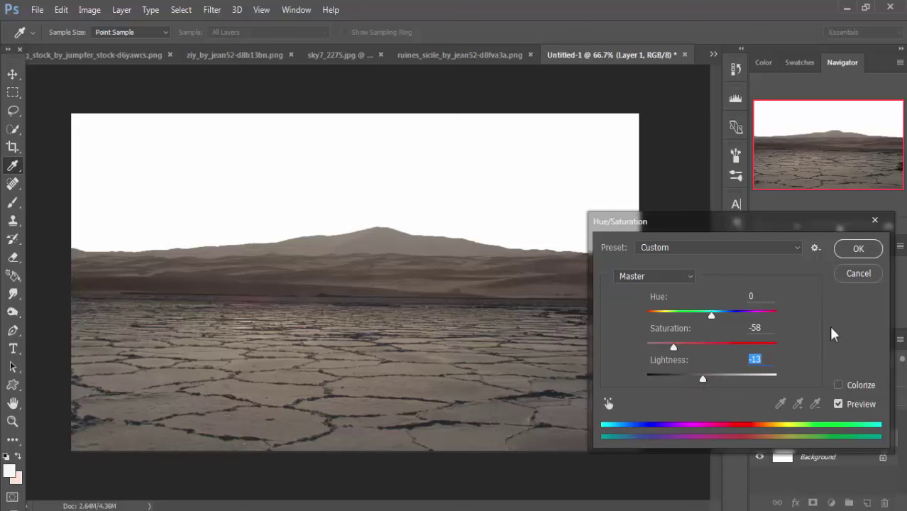
click(856, 249)
- Darken the dunes with a Curves point pulled from input 153 to output 133
key(v)
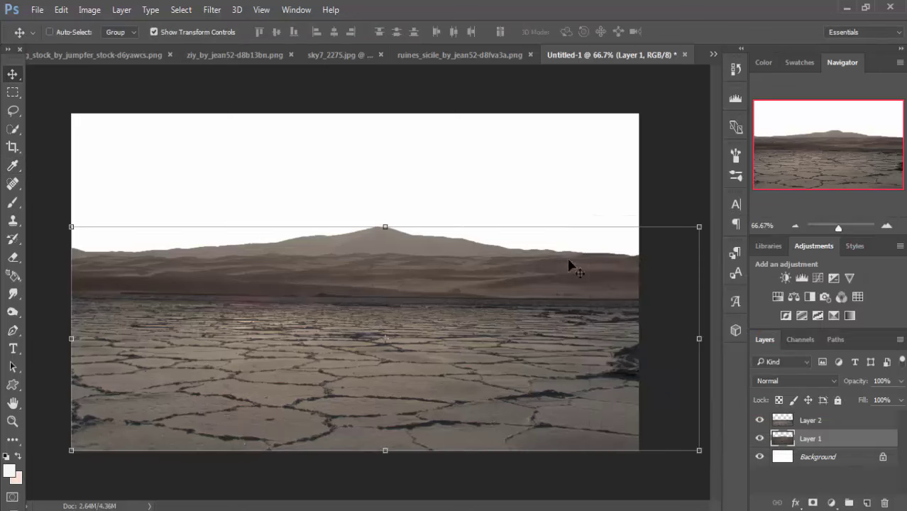
click(553, 278)
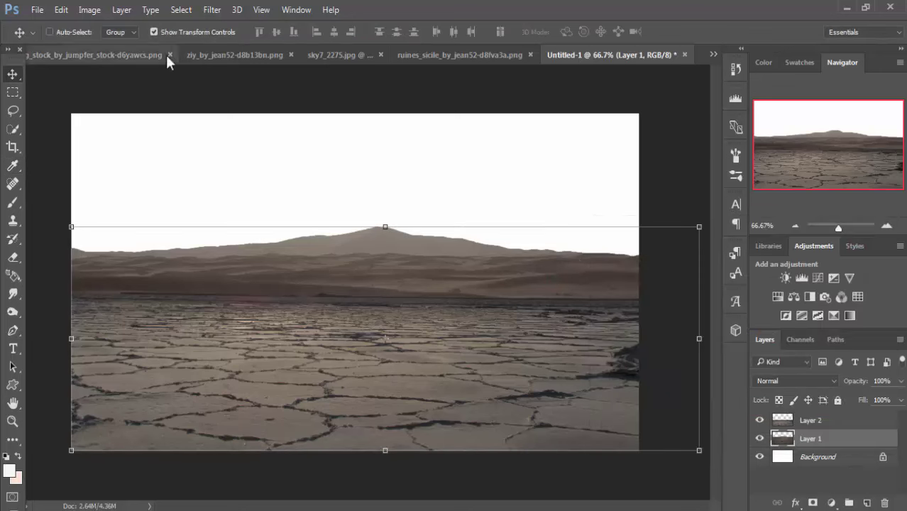
click(90, 10)
mouse_move(110, 46)
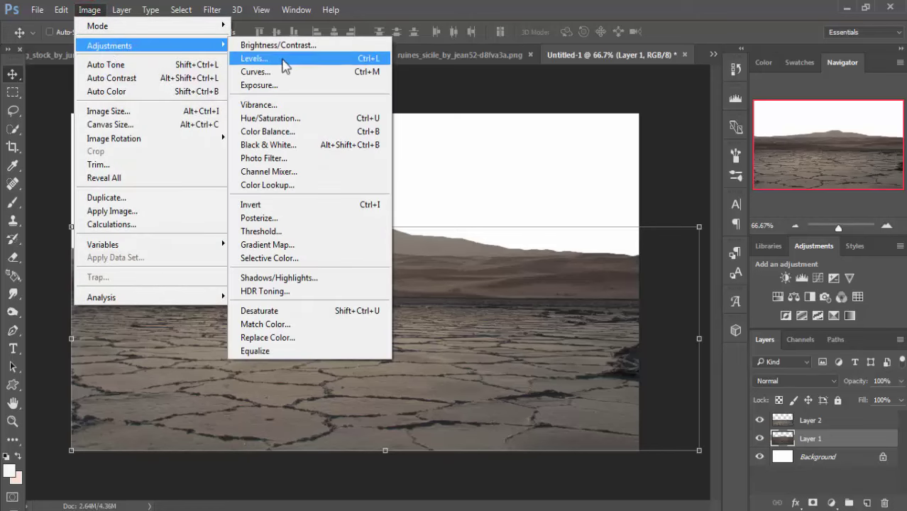
click(284, 72)
drag(602, 269, 609, 273)
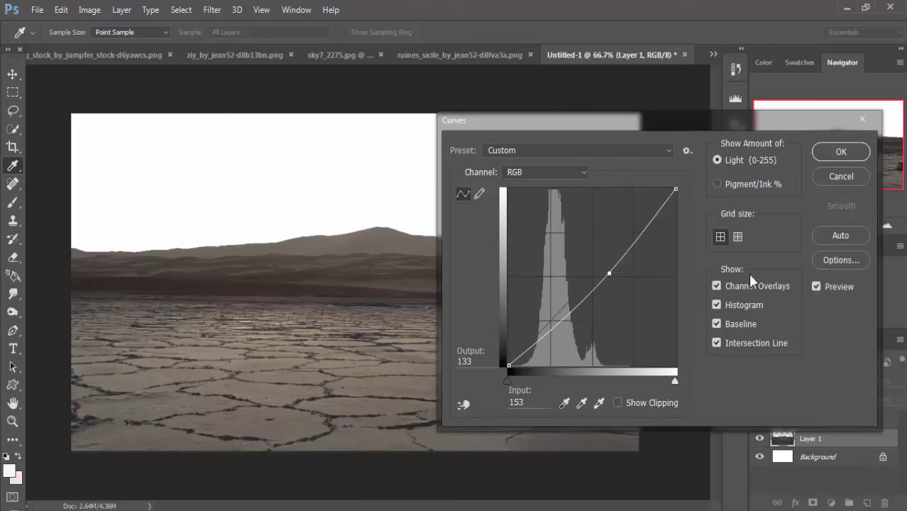
click(838, 153)
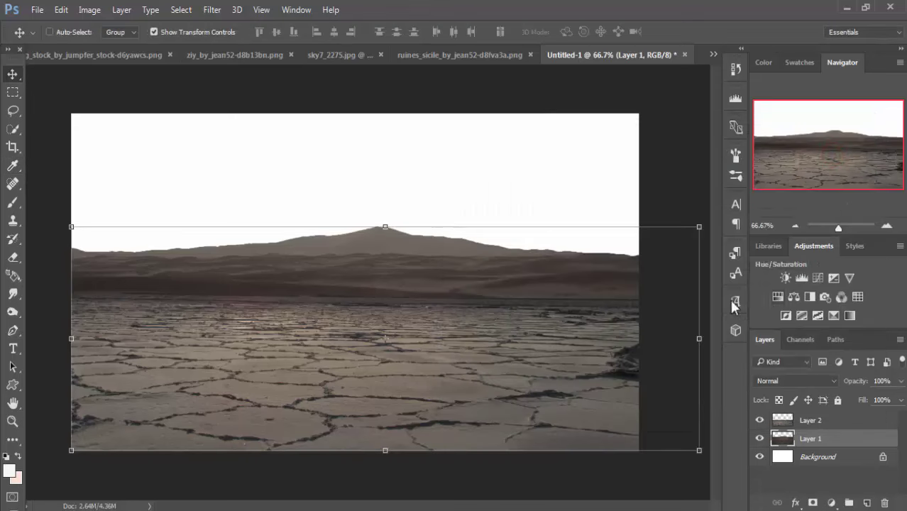
- Add a layer mask to the dune layer and set up a small Brush
click(814, 503)
click(13, 204)
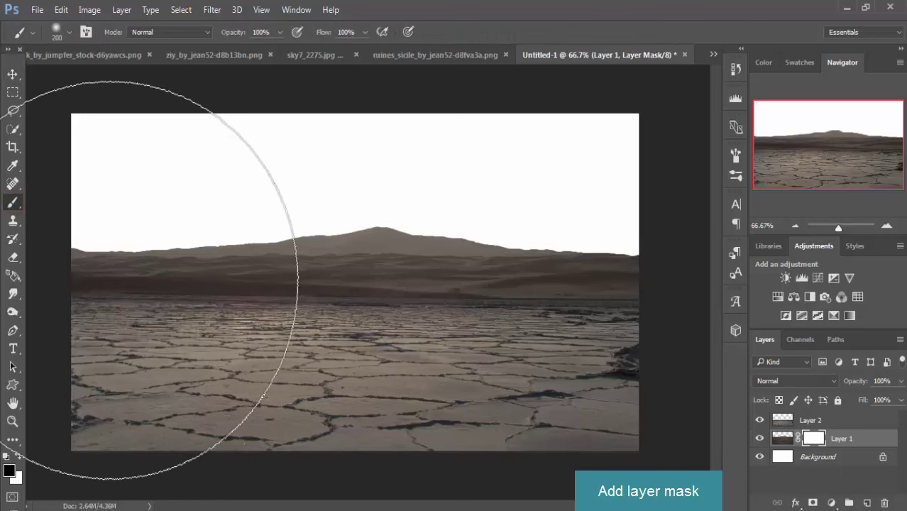
key(bracketleft)
key(bracketleft)
key(bracketleft)
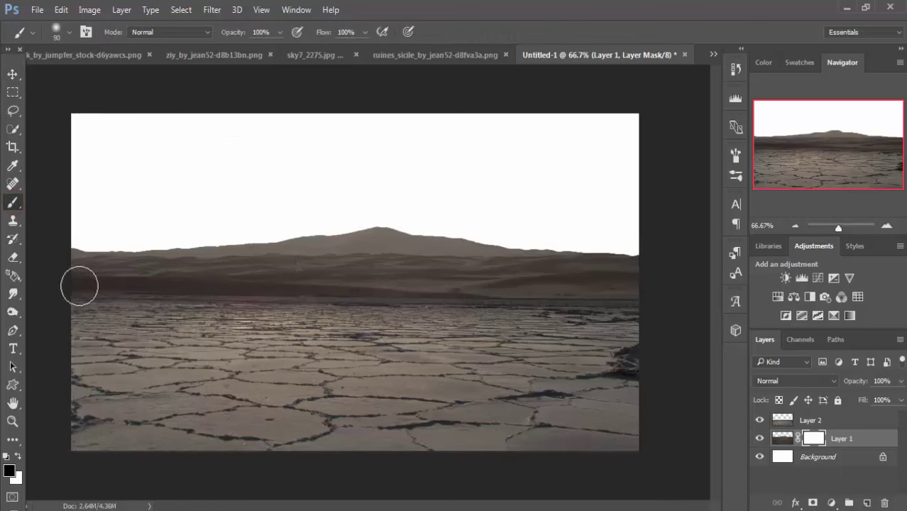
drag(79, 282, 128, 284)
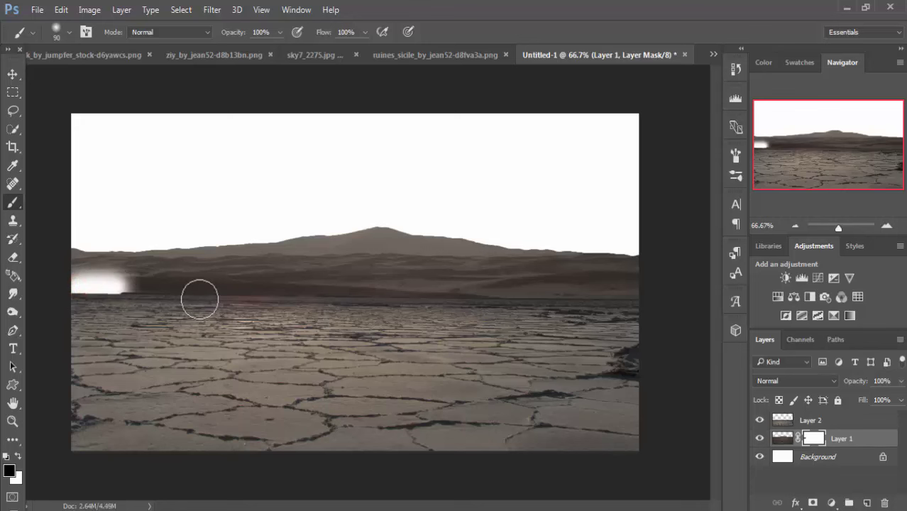
key(ctrl+z)
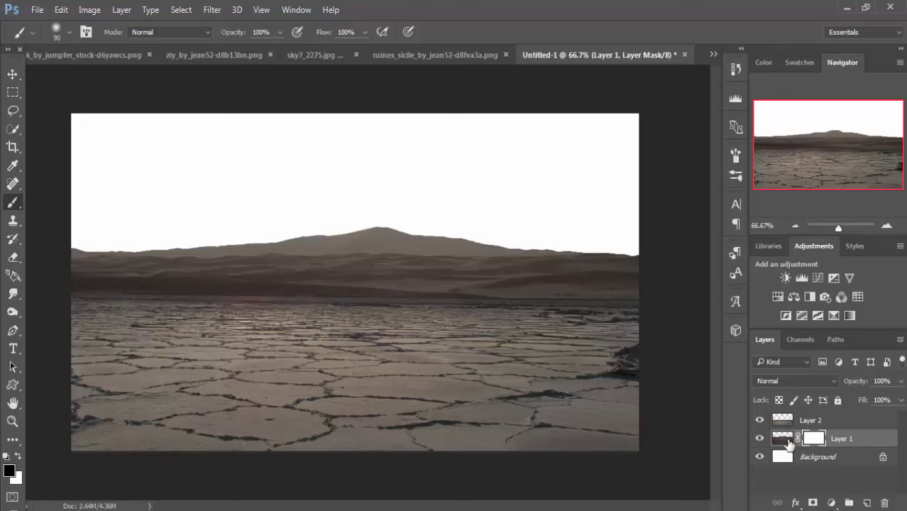
- Mask Layer 2 and paint black along its horizon edge to blend it into the dunes
click(813, 421)
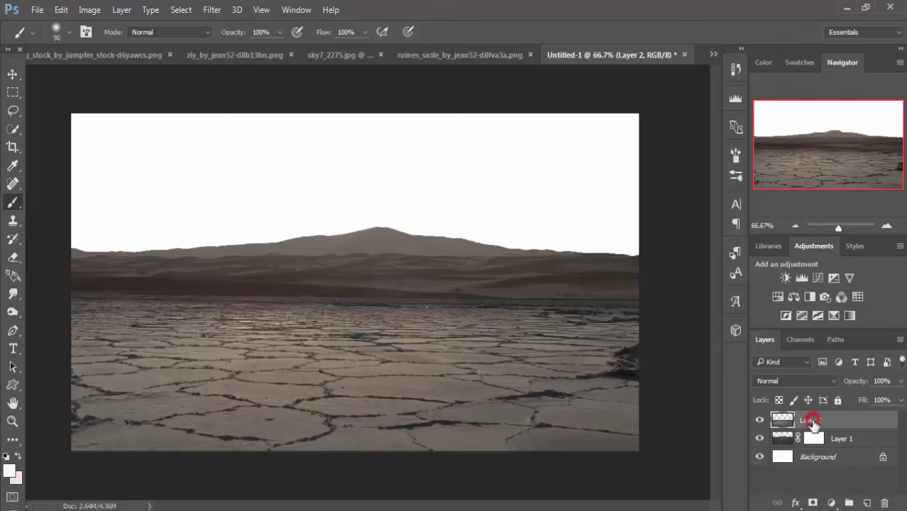
click(814, 502)
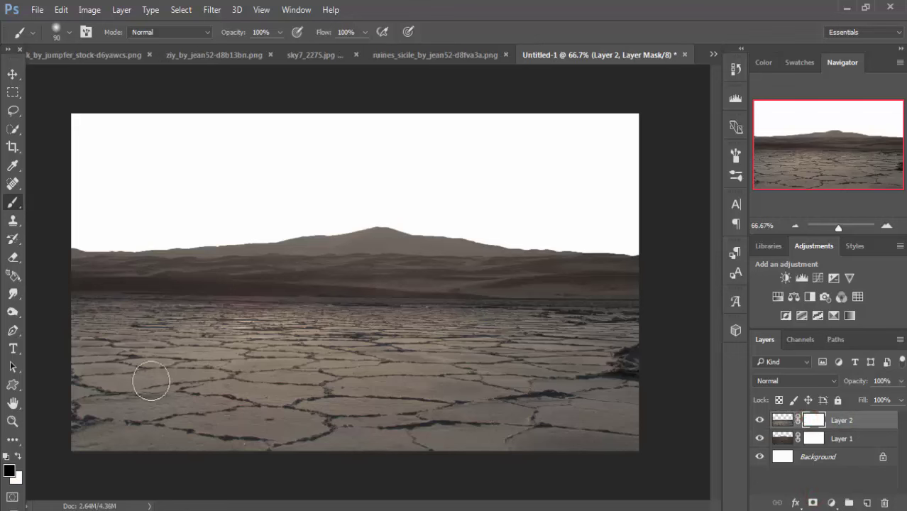
mouse_move(76, 290)
mouse_down()
mouse_move(608, 288)
mouse_move(640, 304)
mouse_up()
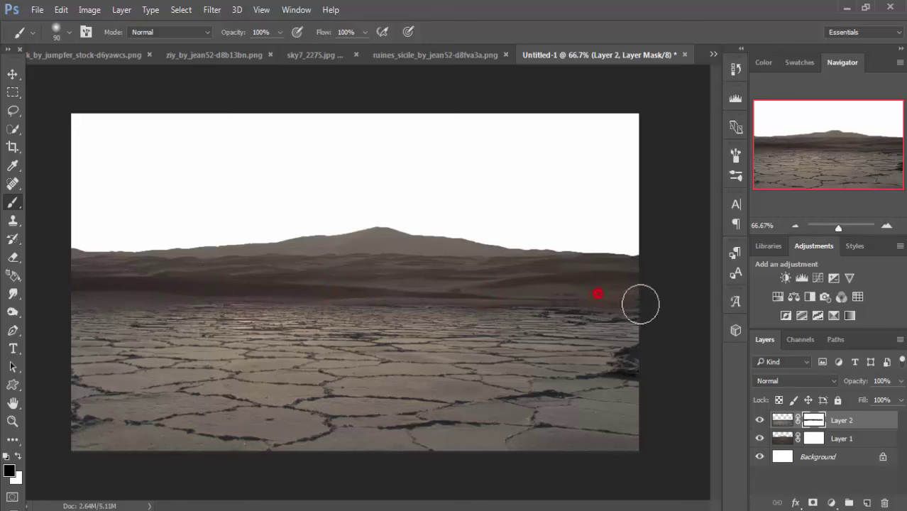
click(564, 292)
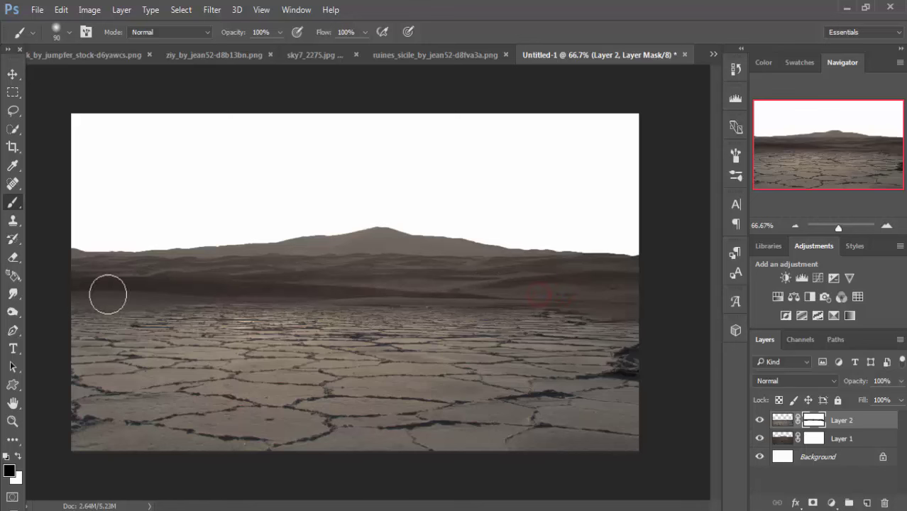
drag(89, 297, 49, 309)
drag(373, 273, 446, 288)
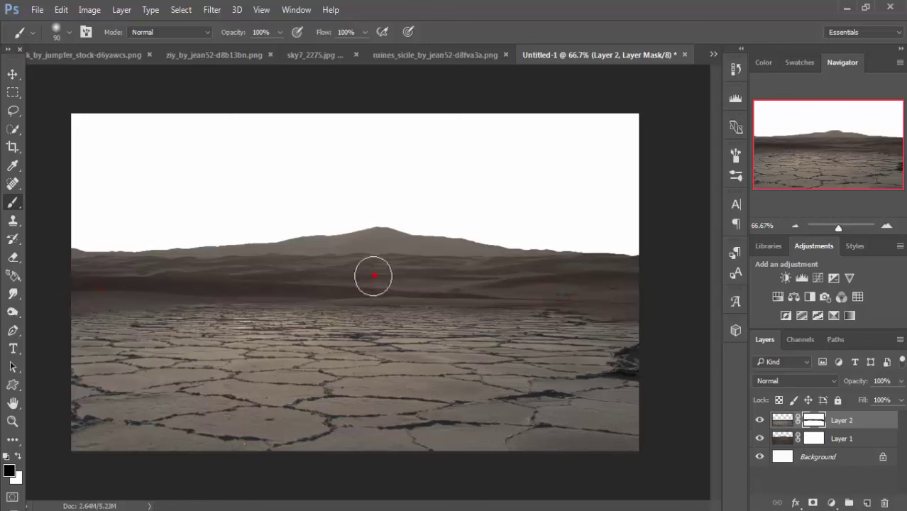
click(294, 289)
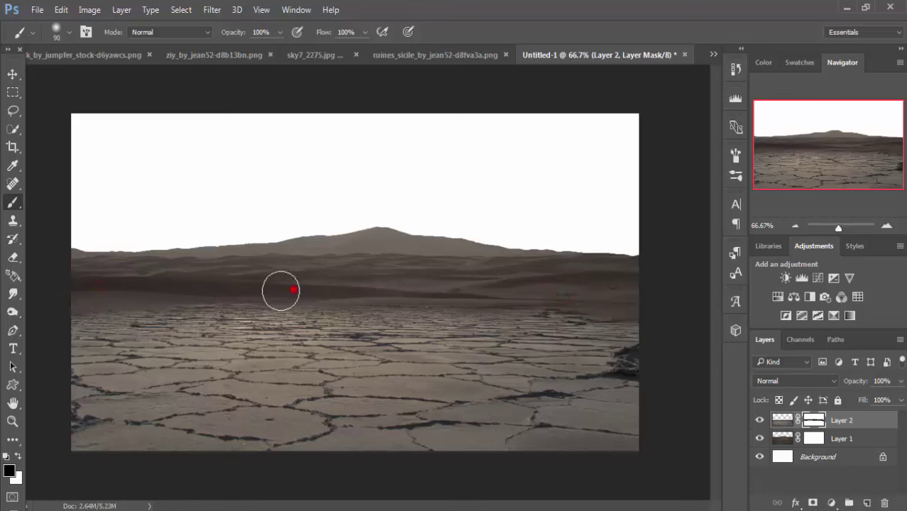
drag(232, 292, 210, 292)
drag(316, 286, 361, 285)
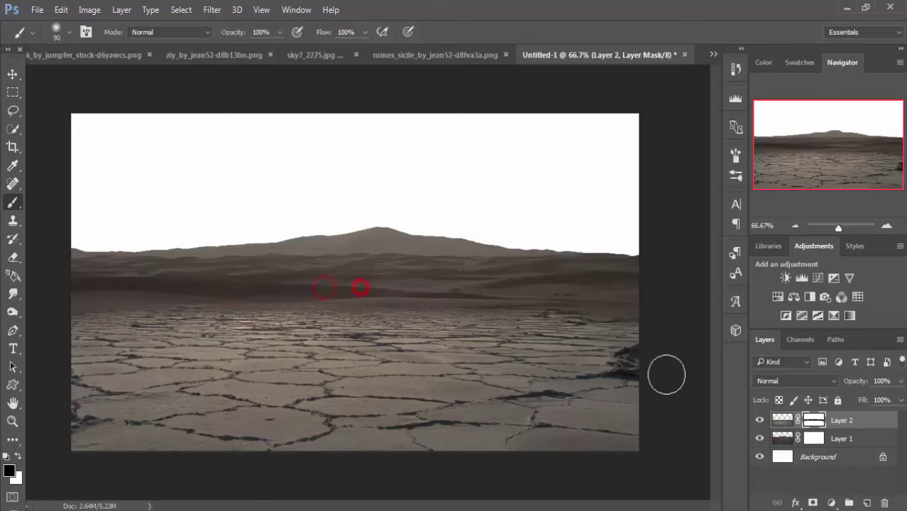
click(12, 74)
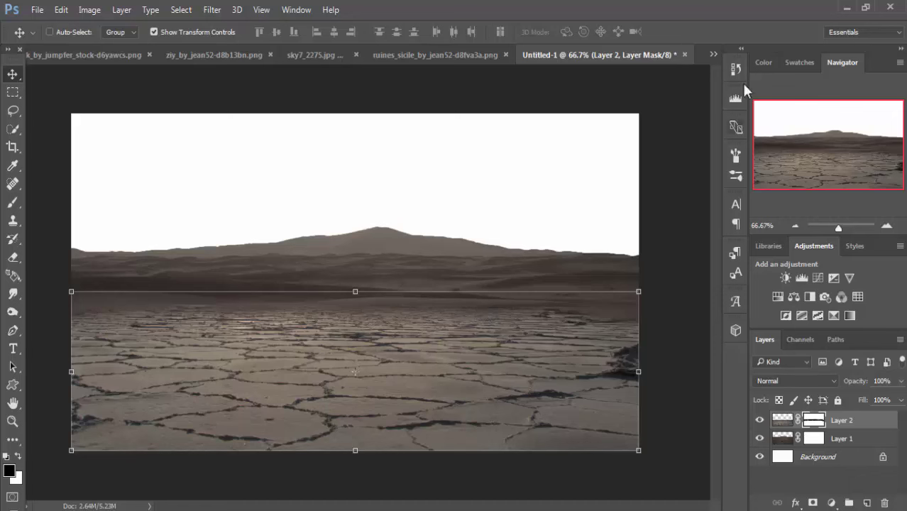
- Bring dead_tree_04_by_gd08-d5xl4sv.png into the desert composite as Layer 3, moved left
click(709, 54)
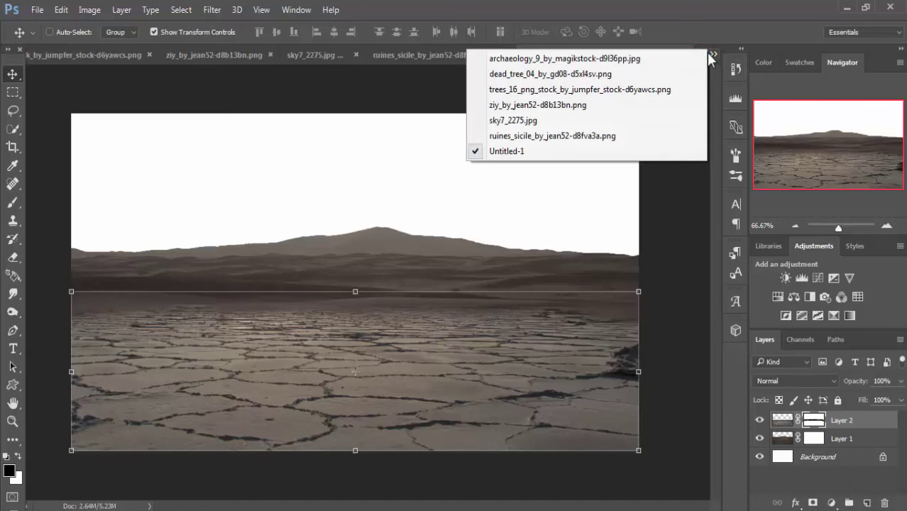
click(638, 76)
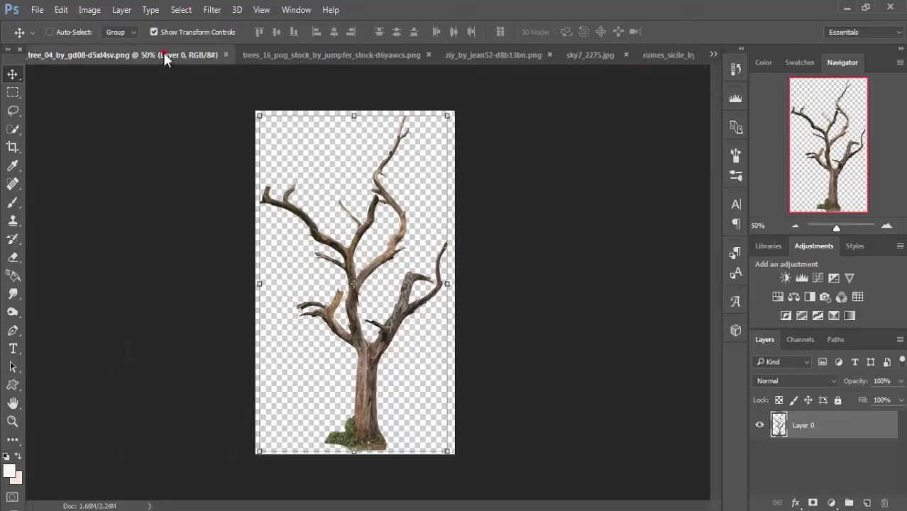
mouse_move(164, 54)
mouse_down()
mouse_move(112, 103)
mouse_move(662, 93)
mouse_up()
drag(682, 311, 263, 288)
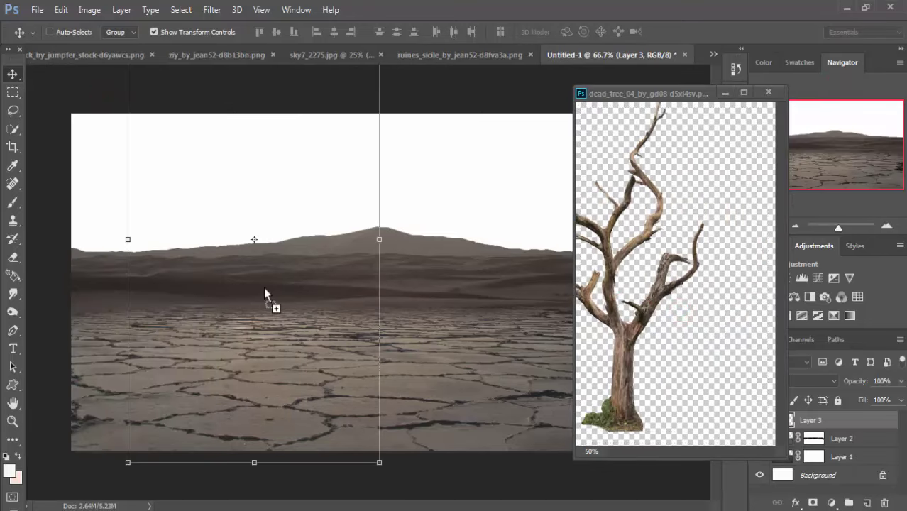
click(725, 93)
mouse_move(307, 206)
mouse_down()
mouse_move(281, 203)
mouse_move(260, 275)
mouse_up()
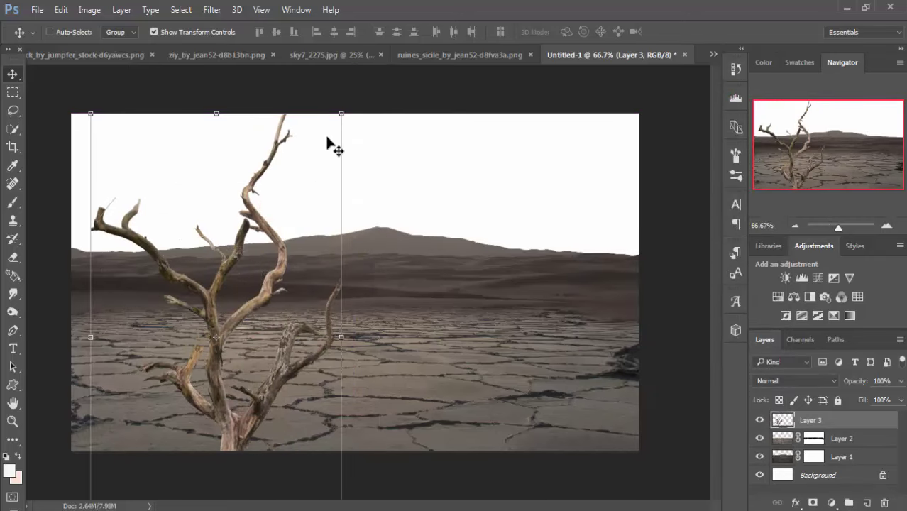
- Scale the dead tree to about 80% and root it at the left edge
alt+shift+drag(340, 114, 295, 199)
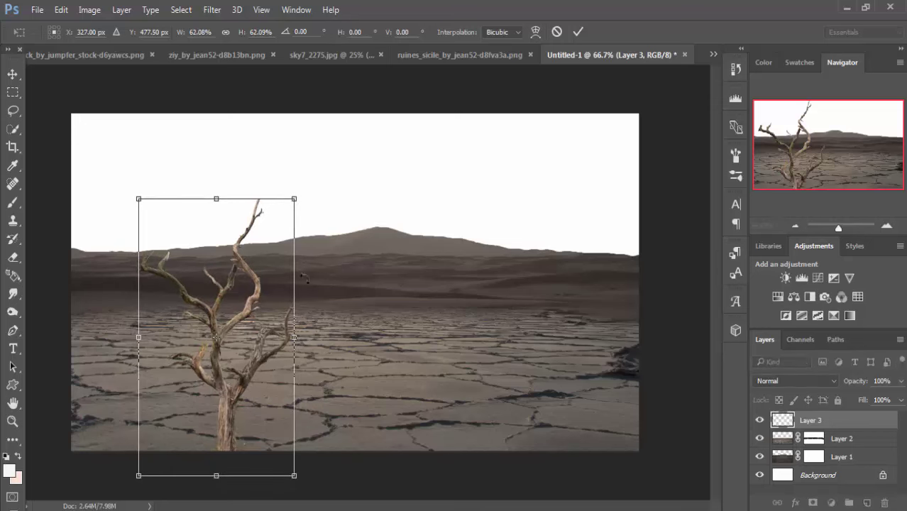
drag(224, 441, 140, 434)
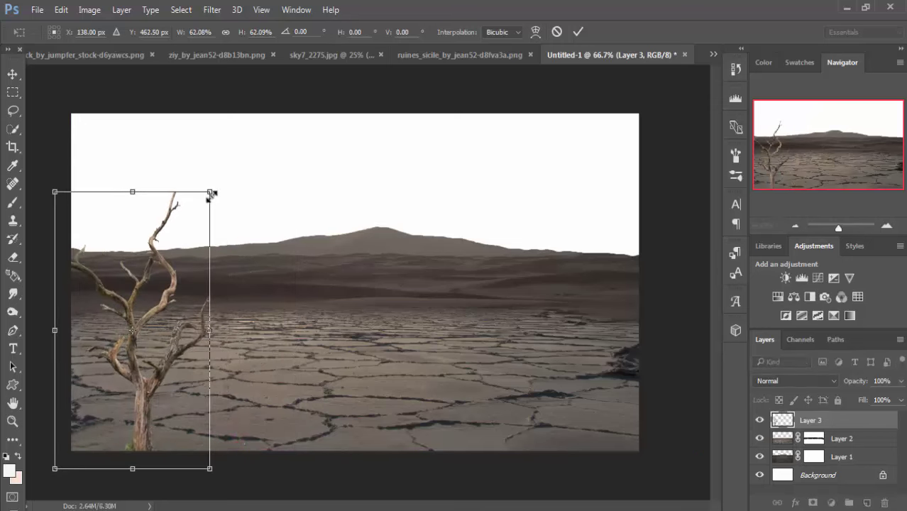
alt+shift+drag(210, 194, 229, 156)
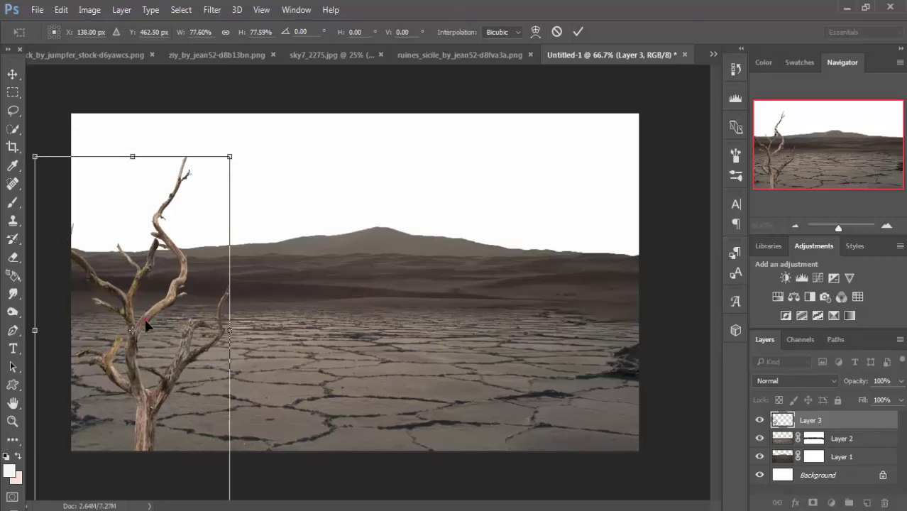
drag(144, 316, 185, 294)
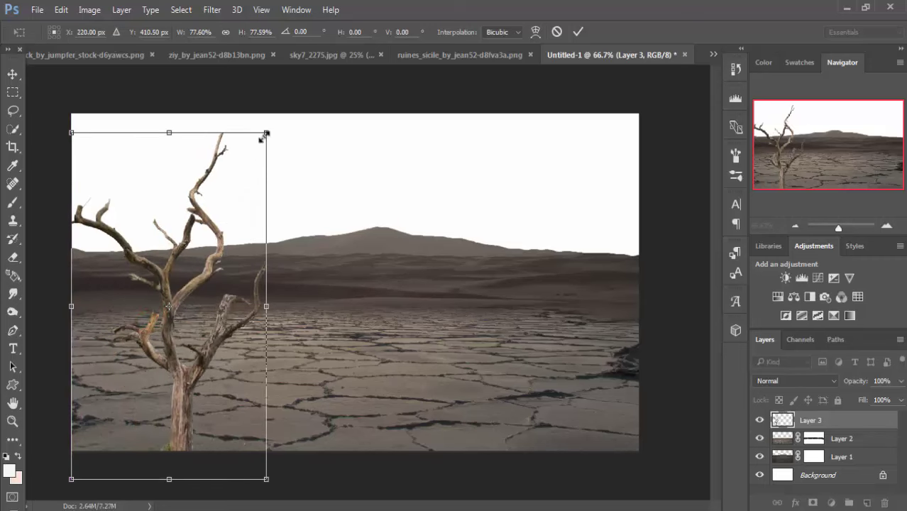
alt+shift+drag(265, 134, 270, 125)
click(576, 33)
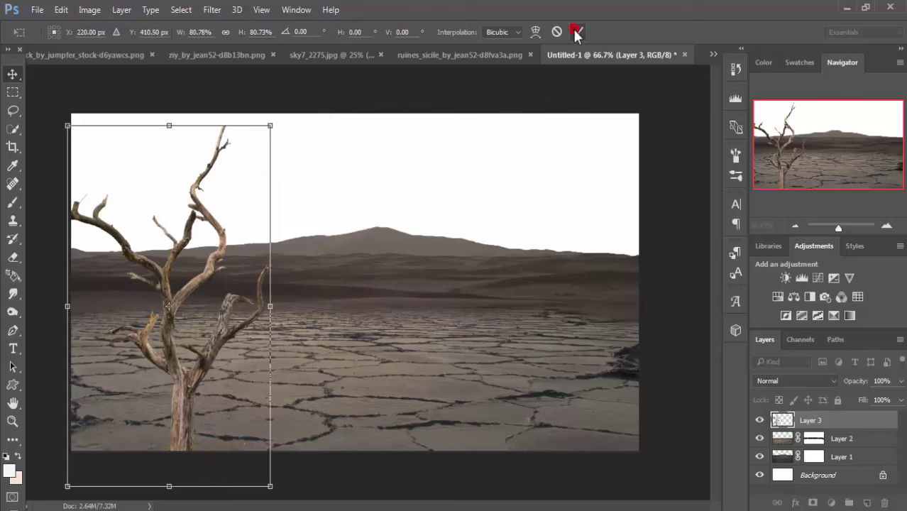
click(342, 321)
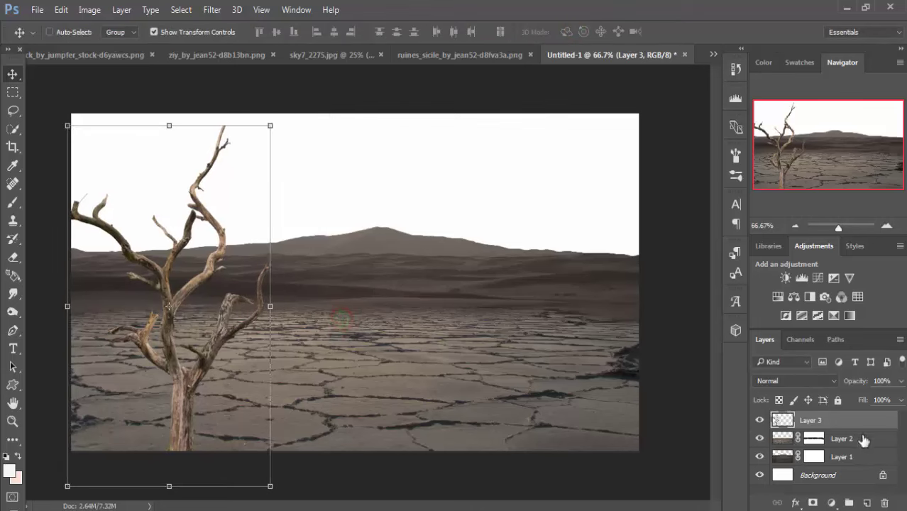
click(711, 51)
- Bring the trees_16 leaning tree into the desert and shrink it to about 57%
click(598, 74)
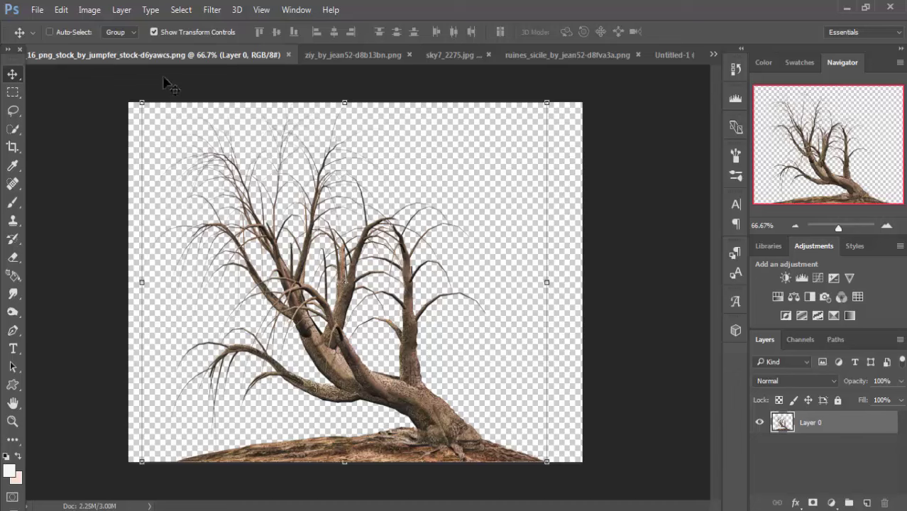
mouse_move(167, 55)
mouse_down()
mouse_move(172, 105)
mouse_move(699, 119)
mouse_up()
drag(708, 411, 355, 306)
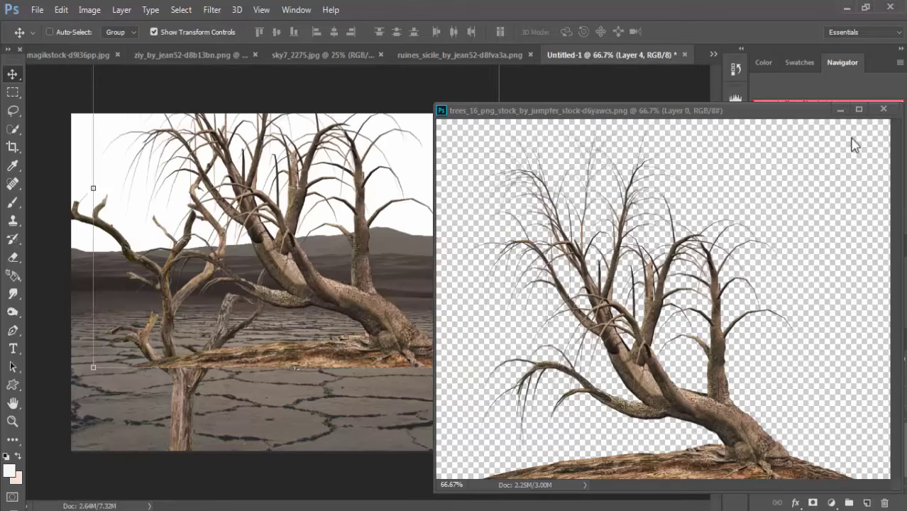
click(839, 111)
drag(333, 193, 366, 307)
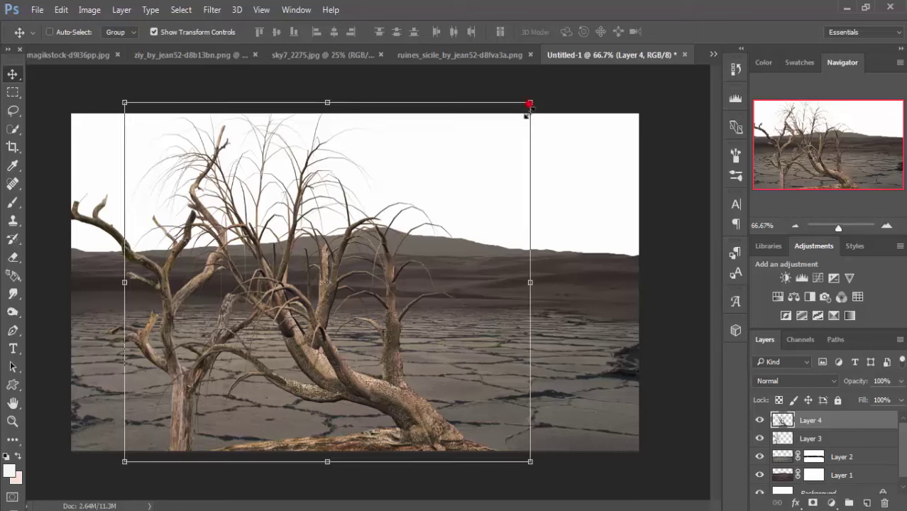
drag(529, 104, 480, 227)
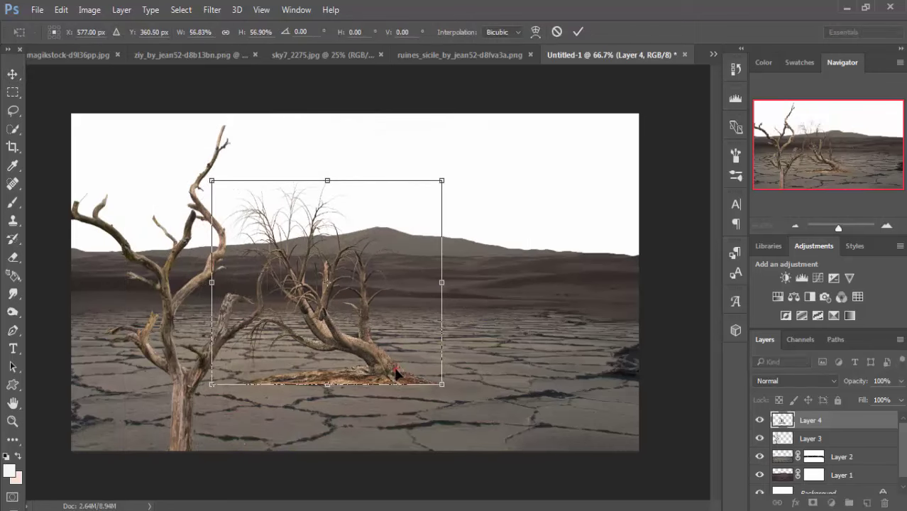
drag(396, 373, 353, 318)
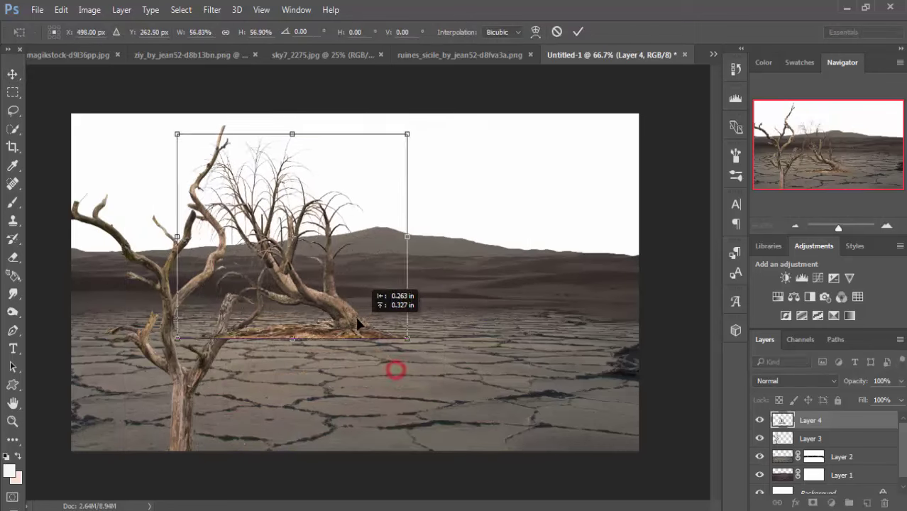
click(578, 31)
- Place Layer 4 below Layer 3, move it right, and rescale to about 95%
drag(822, 421, 827, 440)
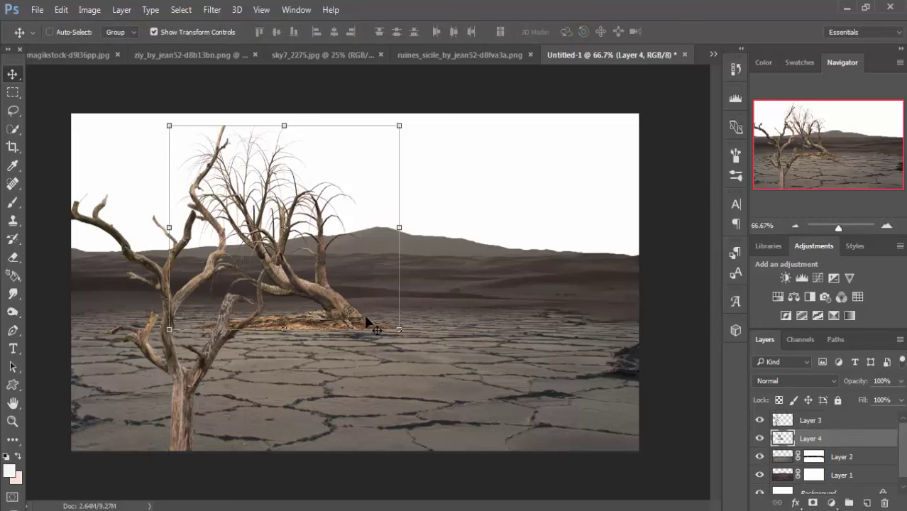
mouse_move(349, 308)
mouse_down()
mouse_move(332, 307)
mouse_move(529, 299)
mouse_up()
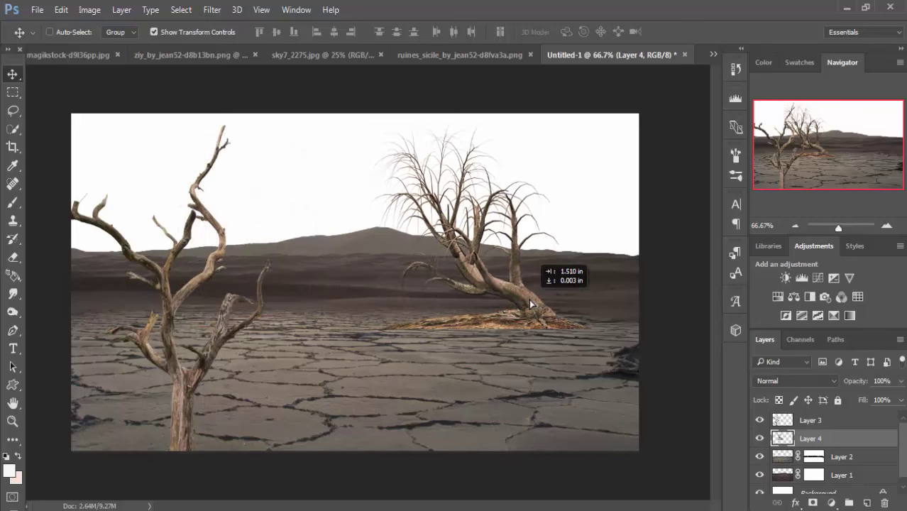
drag(528, 301, 528, 311)
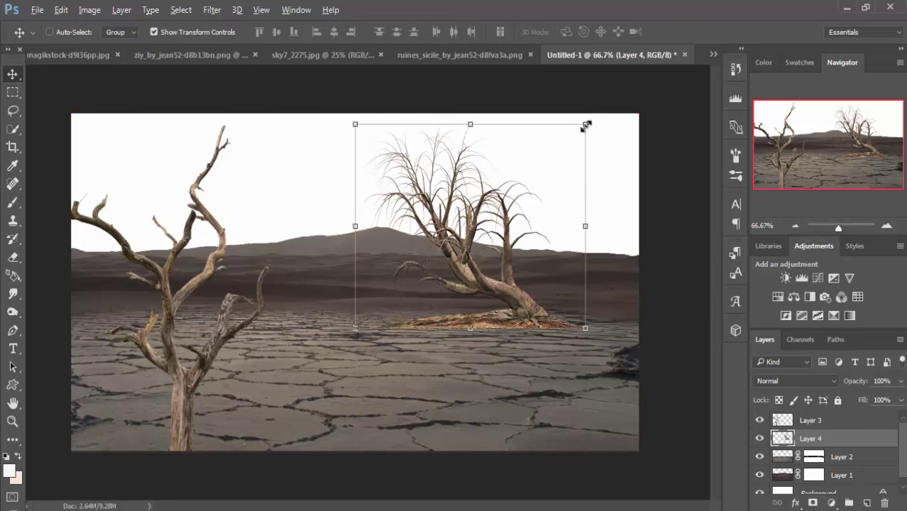
drag(586, 125, 580, 130)
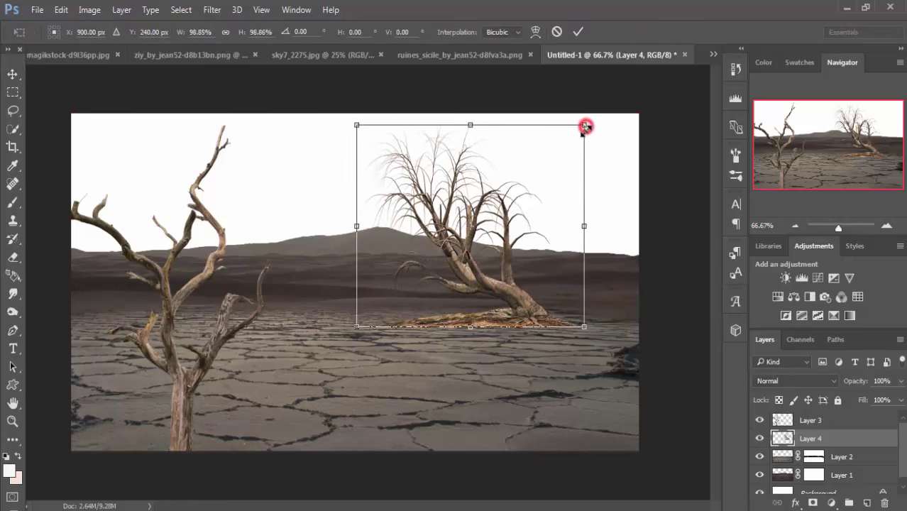
click(579, 32)
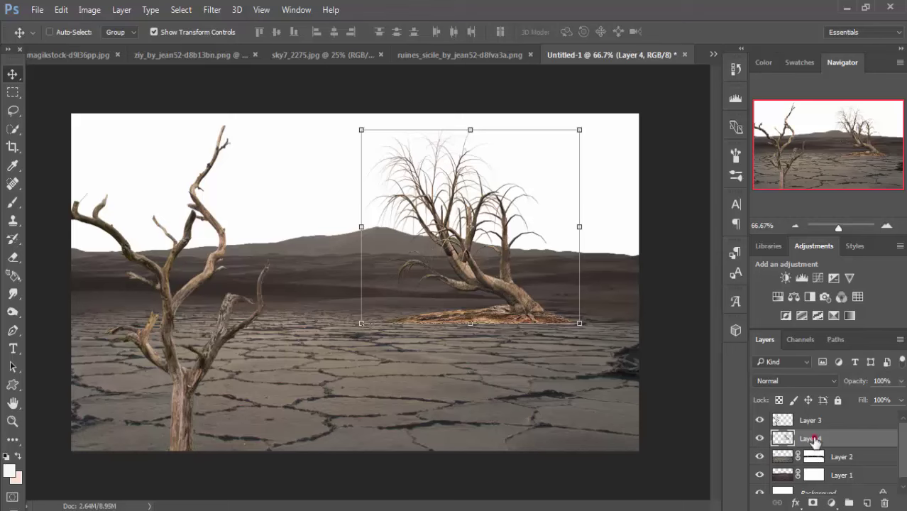
- Desaturate the leaning tree on Layer 4 to -36 and add a blank layer mask
click(89, 10)
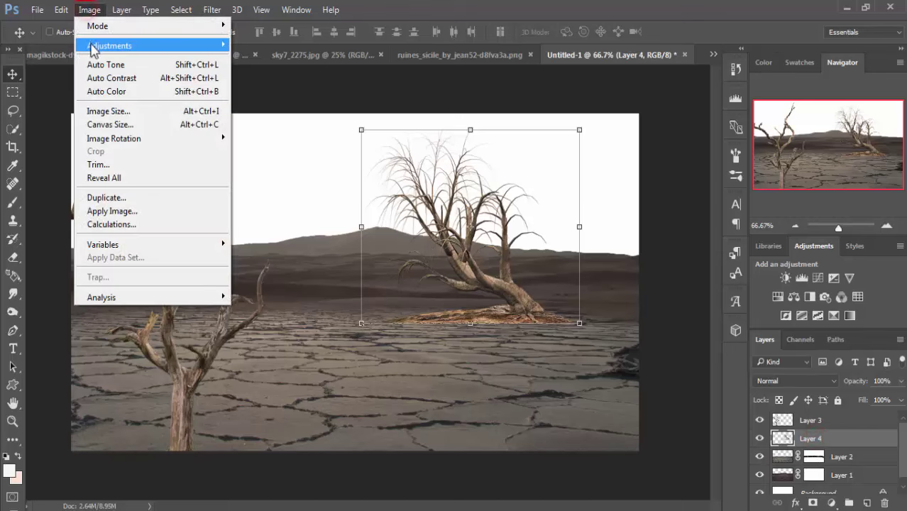
mouse_move(109, 46)
click(270, 118)
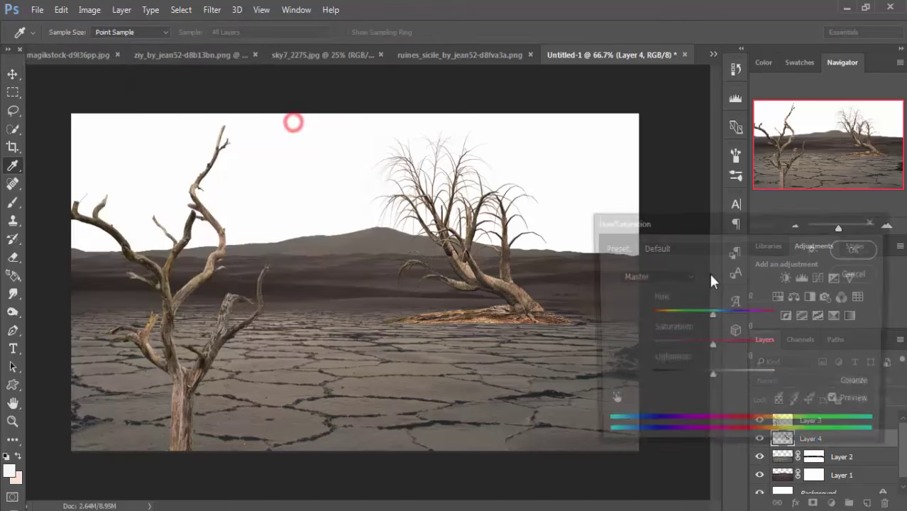
drag(712, 346, 694, 347)
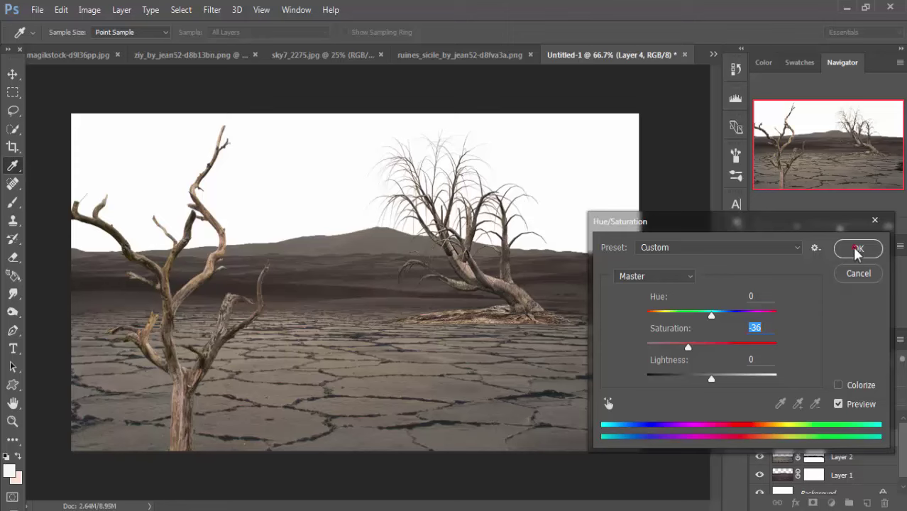
click(857, 249)
key(v)
click(811, 502)
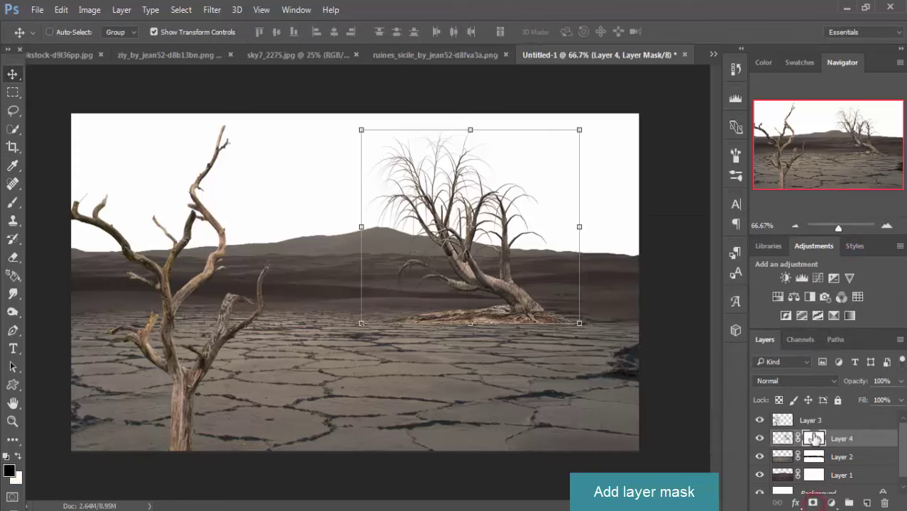
- Brush black on Layer 4's mask to hide the mound around the leaning tree's base
click(13, 203)
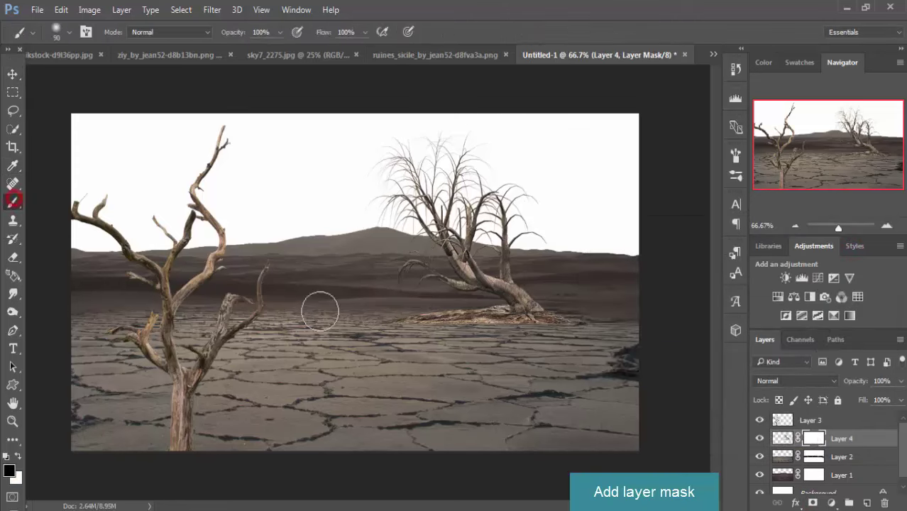
click(448, 334)
mouse_move(473, 340)
mouse_down()
mouse_move(393, 338)
mouse_move(565, 330)
mouse_move(420, 338)
mouse_move(536, 337)
mouse_move(608, 343)
mouse_move(628, 358)
mouse_up()
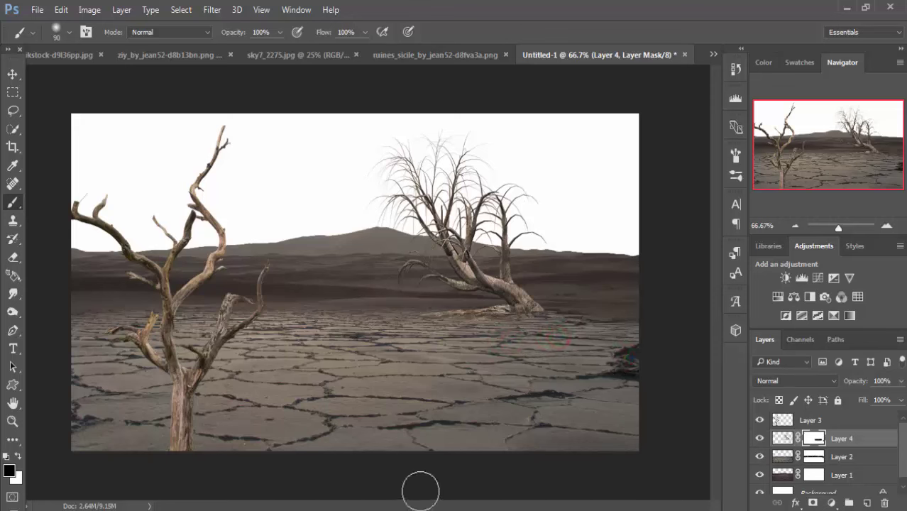
click(12, 74)
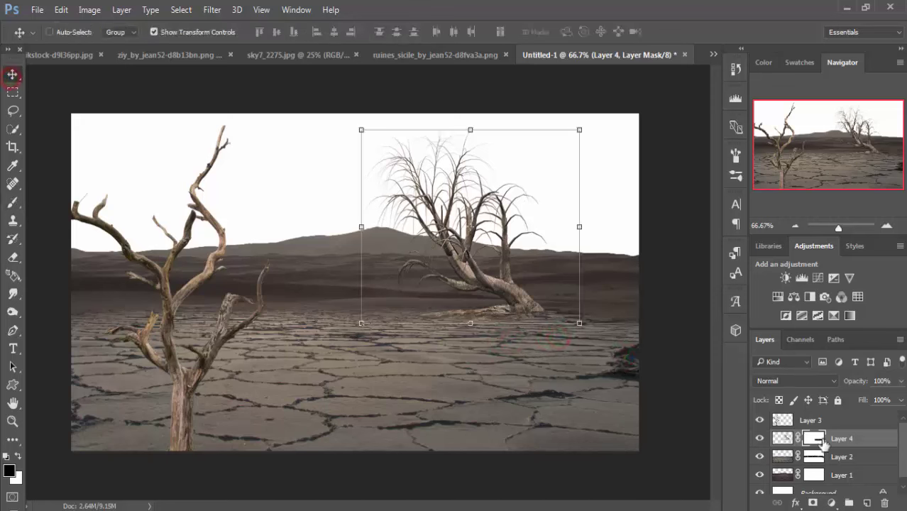
- On Layer 3, reduce the left dead tree's Hue/Saturation saturation to -33
click(812, 421)
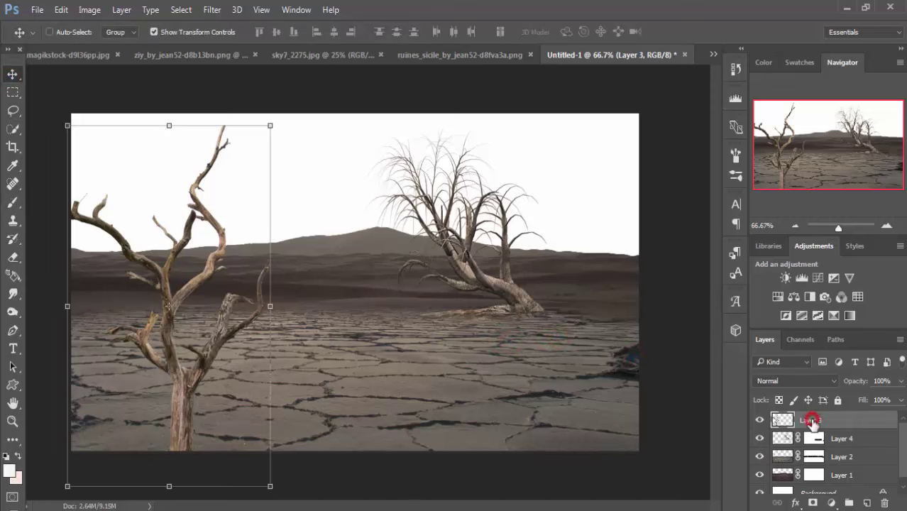
click(83, 10)
mouse_move(109, 45)
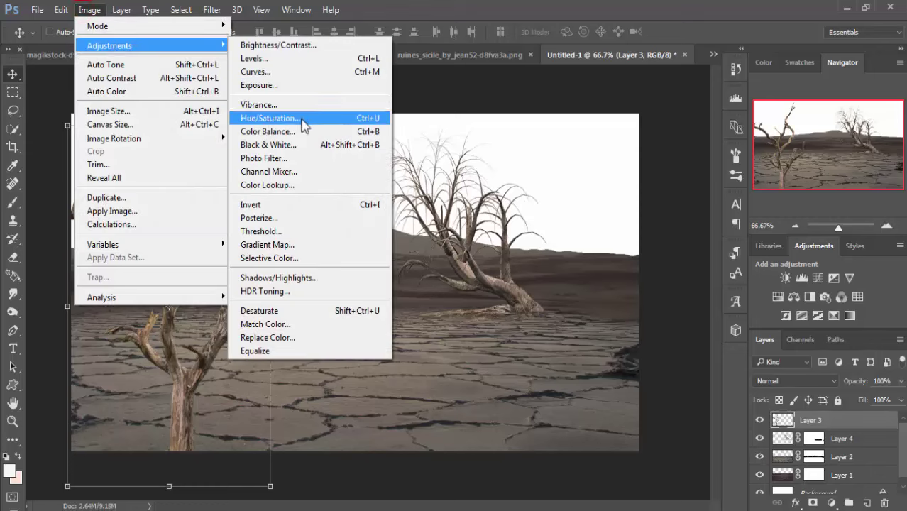
click(304, 120)
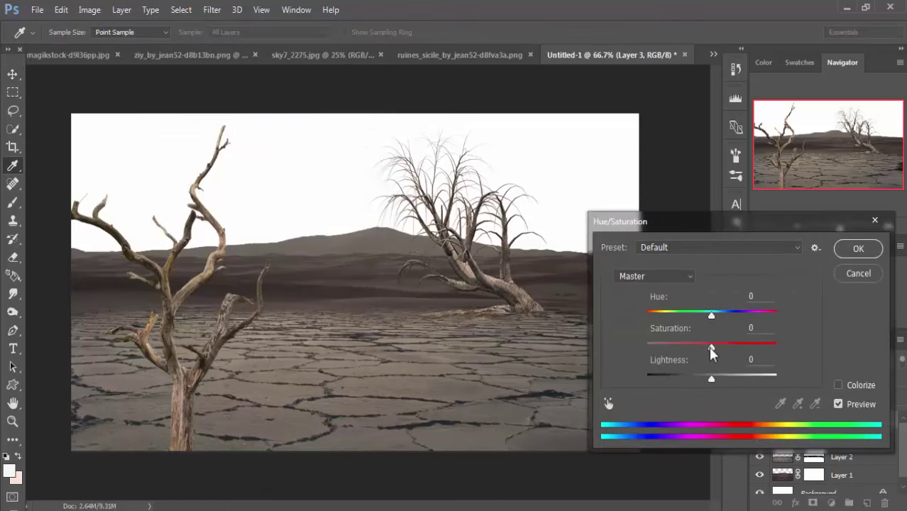
drag(712, 347, 697, 347)
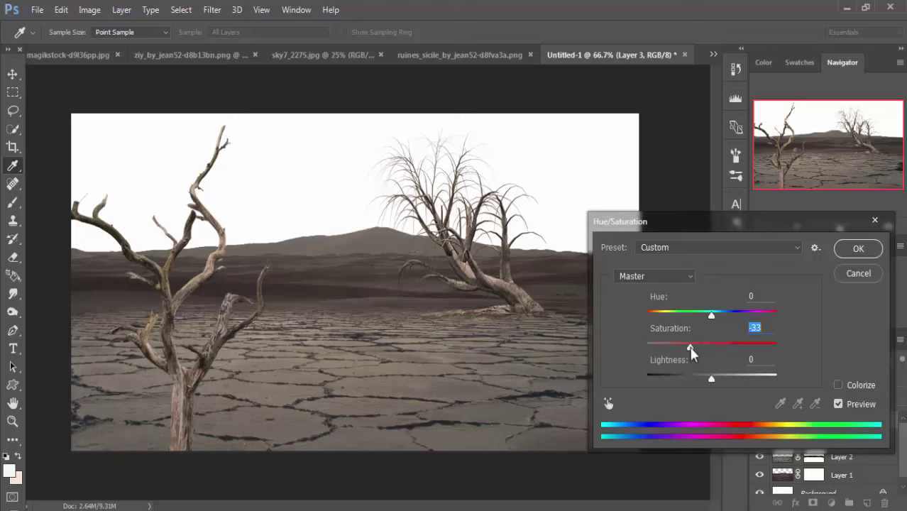
click(858, 250)
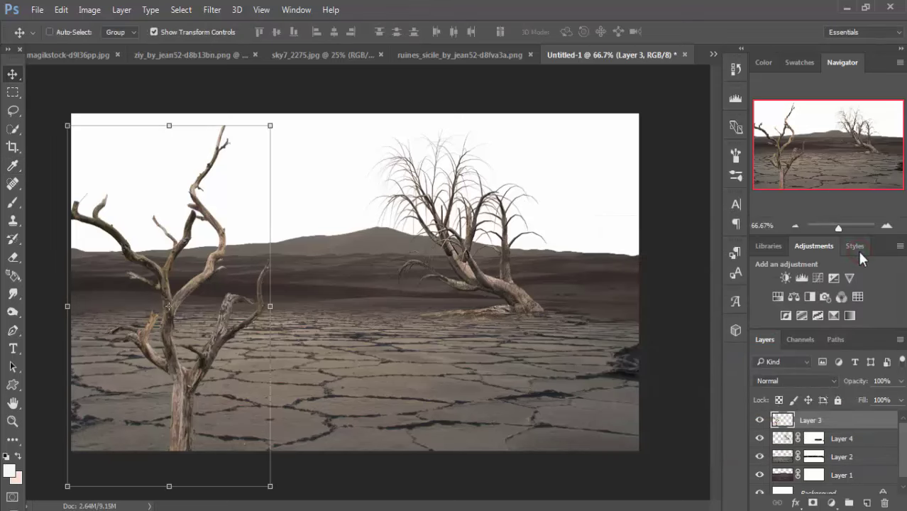
- Copy the ziy_by_jean52-d8b13bn.png airplane into the Untitled-1 desert composite as a new layer
click(560, 203)
click(712, 55)
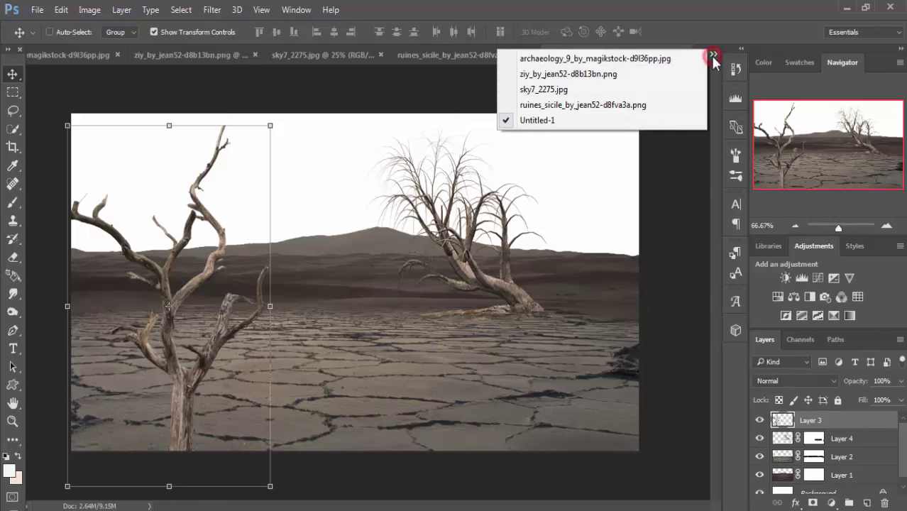
click(614, 75)
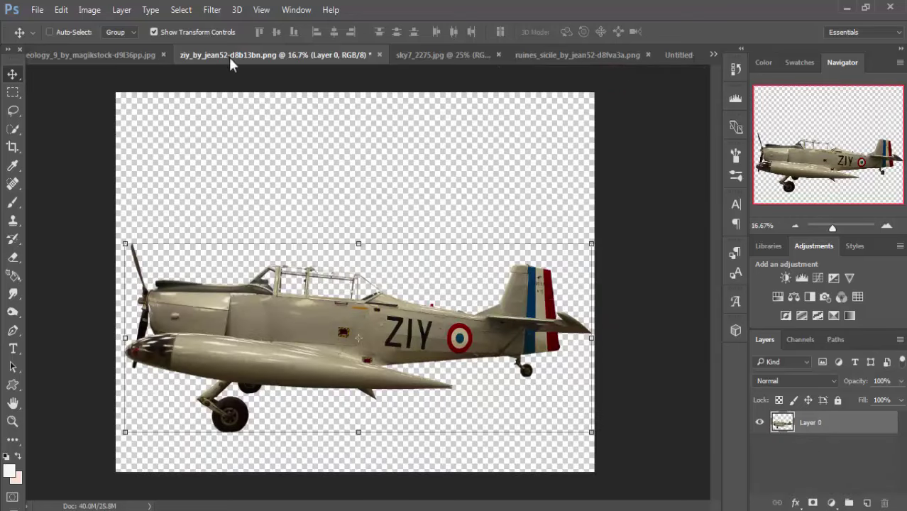
drag(228, 56, 549, 137)
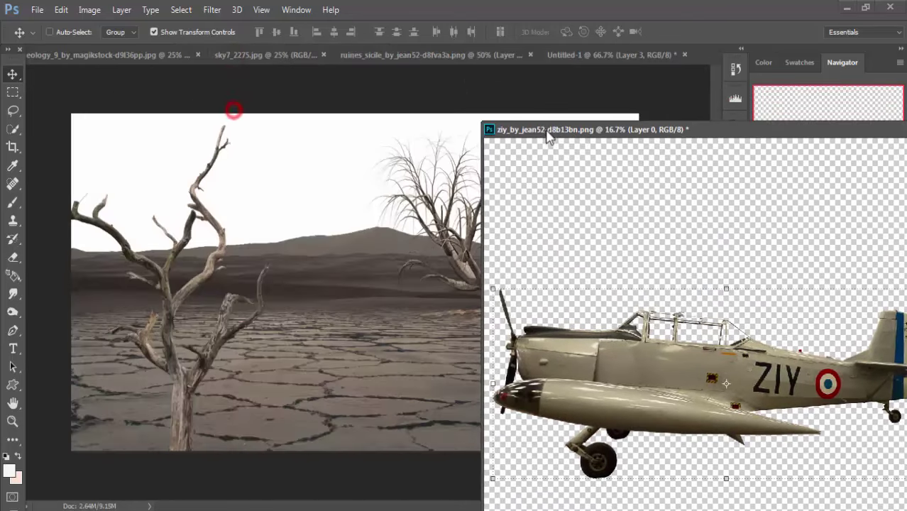
drag(671, 380, 369, 290)
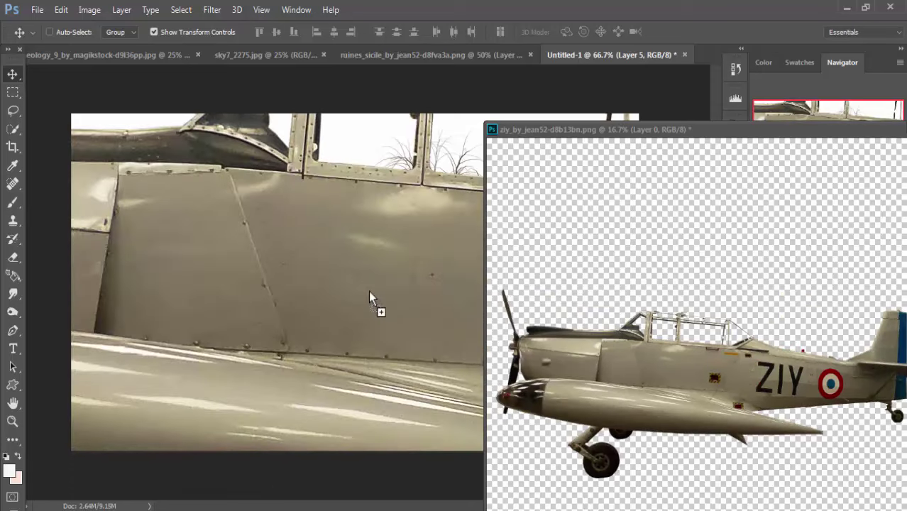
drag(842, 138, 713, 146)
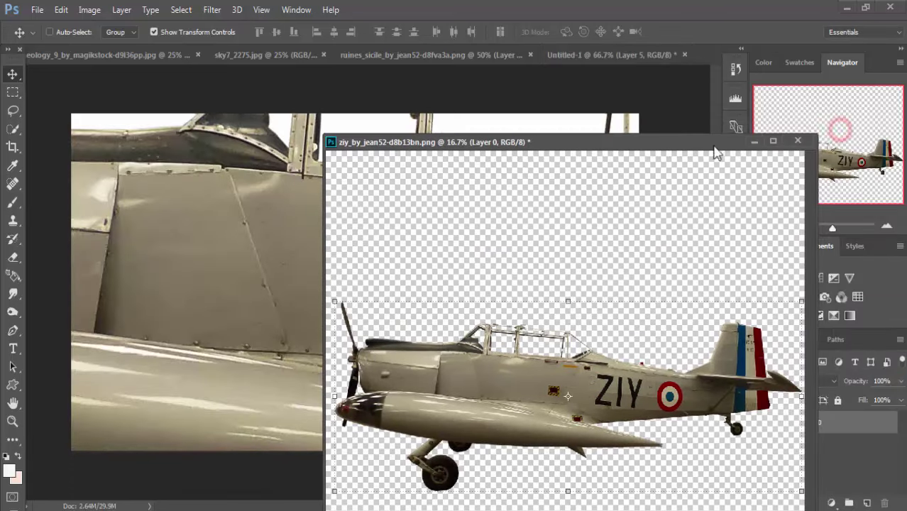
click(762, 142)
- Scale the airplane down to about 14% and centre it between the trees
drag(145, 189, 511, 325)
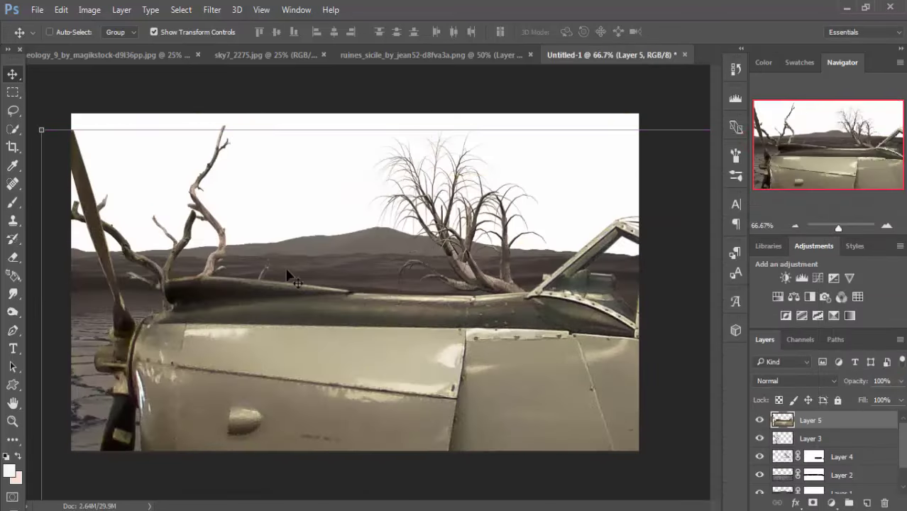
drag(41, 130, 281, 186)
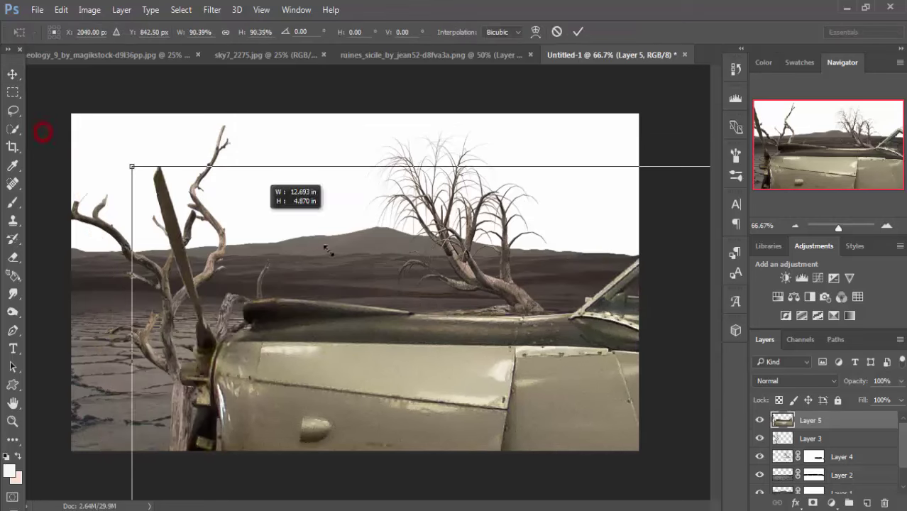
key(ctrl+z)
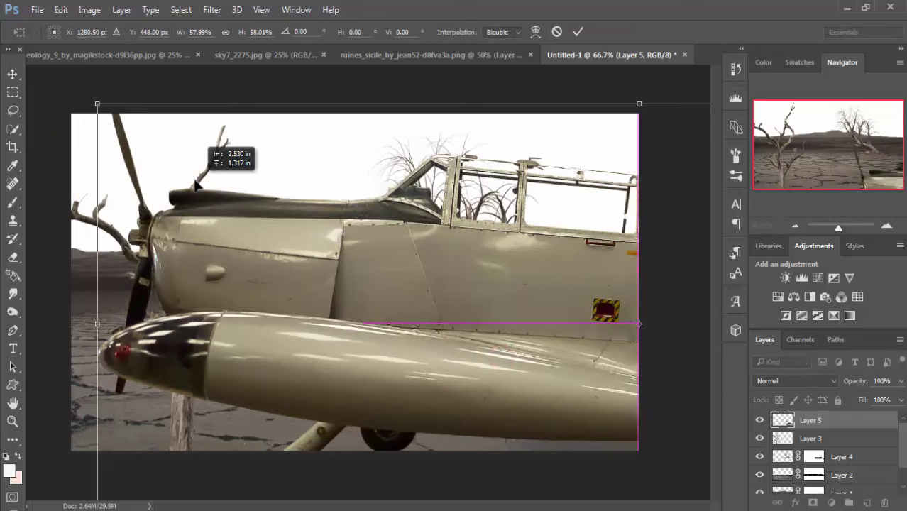
mouse_move(96, 105)
mouse_down()
mouse_move(307, 281)
mouse_move(508, 323)
mouse_up()
drag(571, 324, 344, 266)
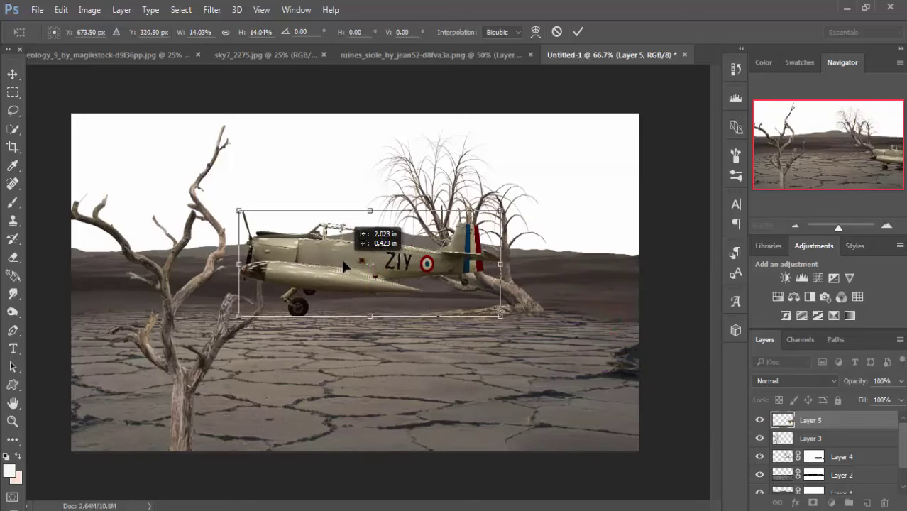
- Move Layer 5 below Layer 4 and tilt the airplane slightly nose-down
click(581, 33)
drag(388, 265, 357, 272)
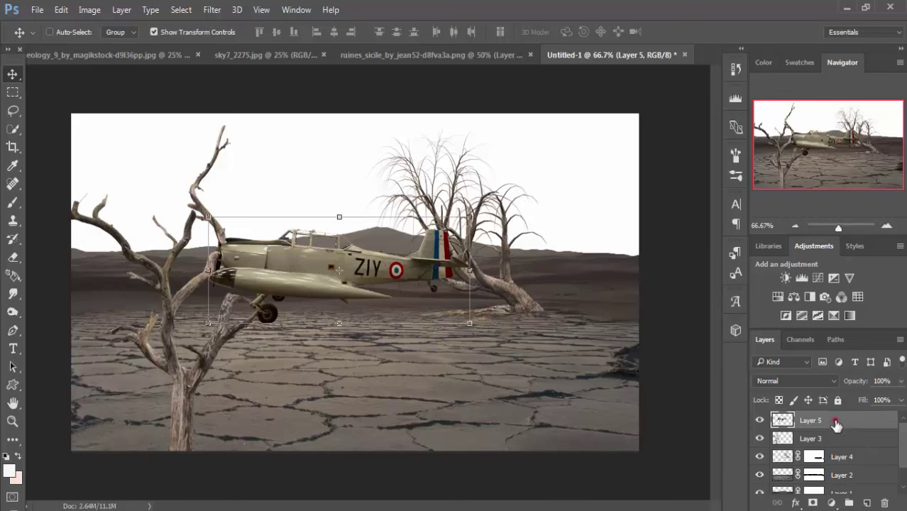
drag(836, 424, 836, 461)
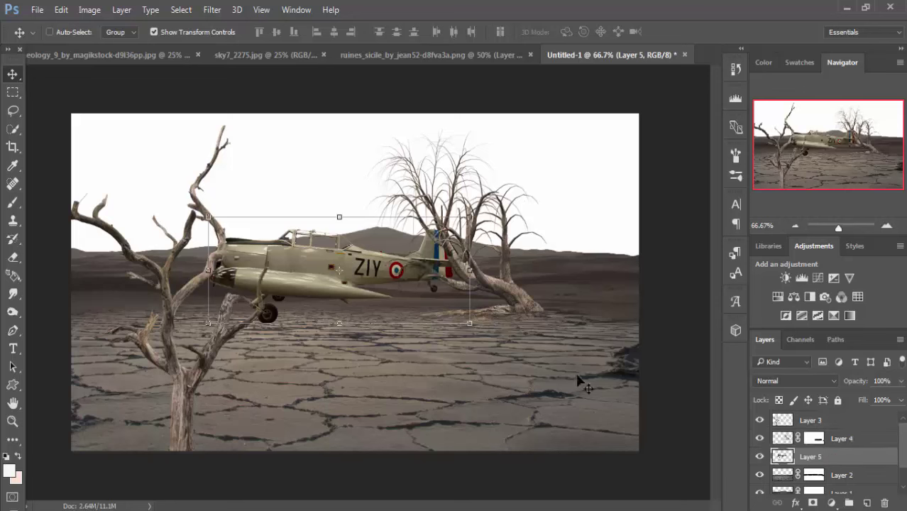
drag(387, 284, 387, 294)
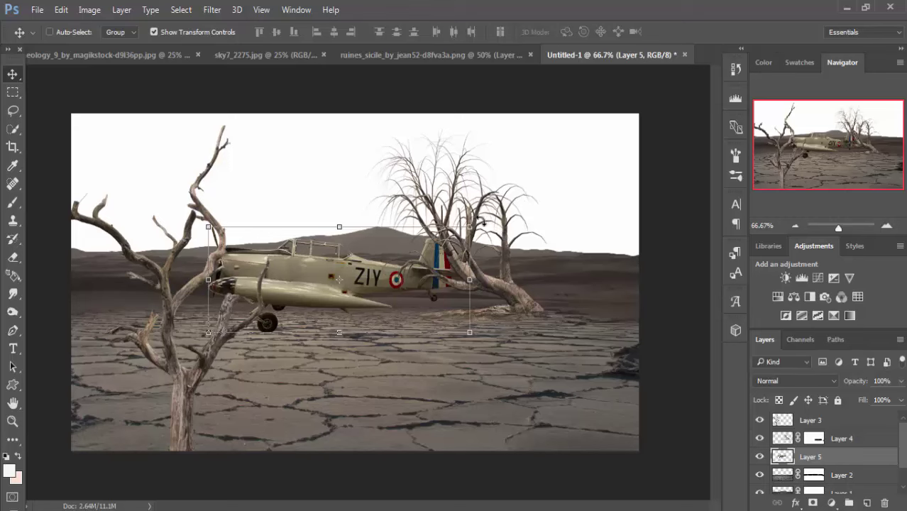
mouse_move(484, 223)
mouse_down()
mouse_move(503, 244)
mouse_move(512, 217)
mouse_move(490, 239)
mouse_up()
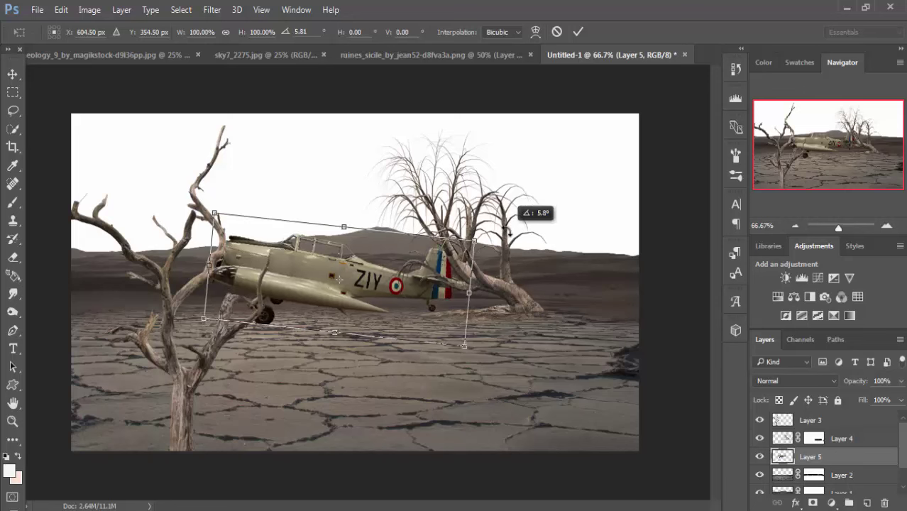
mouse_move(338, 279)
mouse_down()
mouse_move(302, 282)
mouse_move(299, 274)
mouse_up()
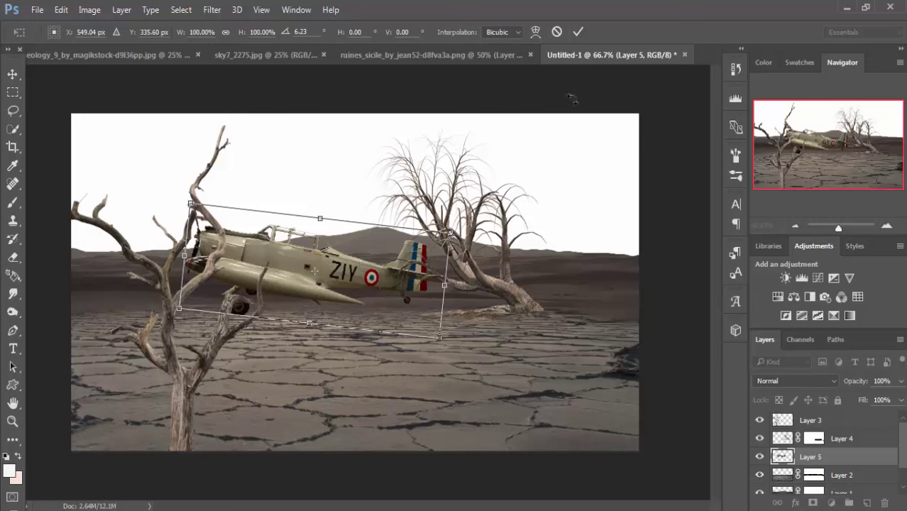
click(577, 33)
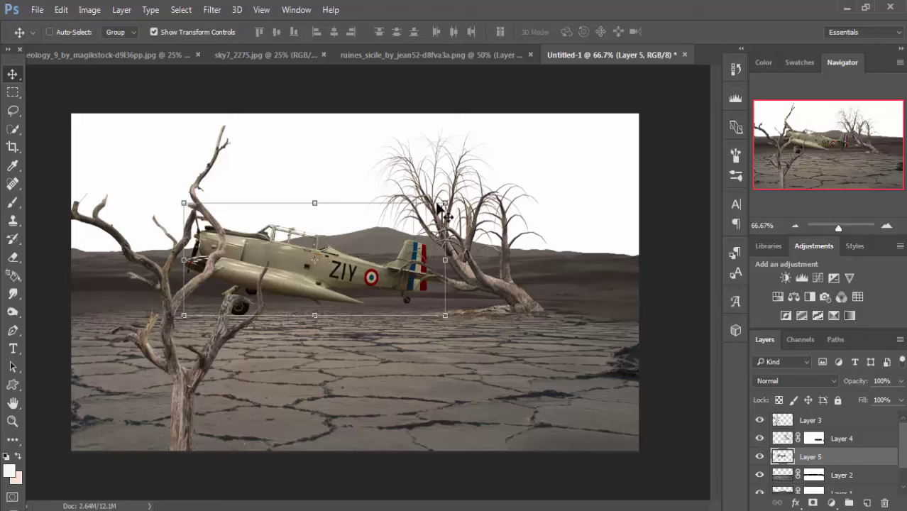
- Shrink the airplane further and set it on the ground near the right tree
drag(443, 204, 397, 224)
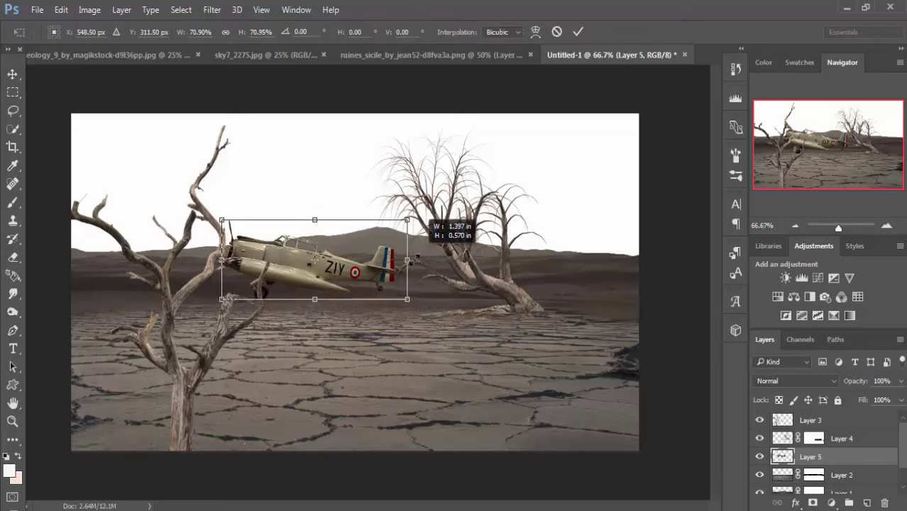
drag(299, 262, 334, 289)
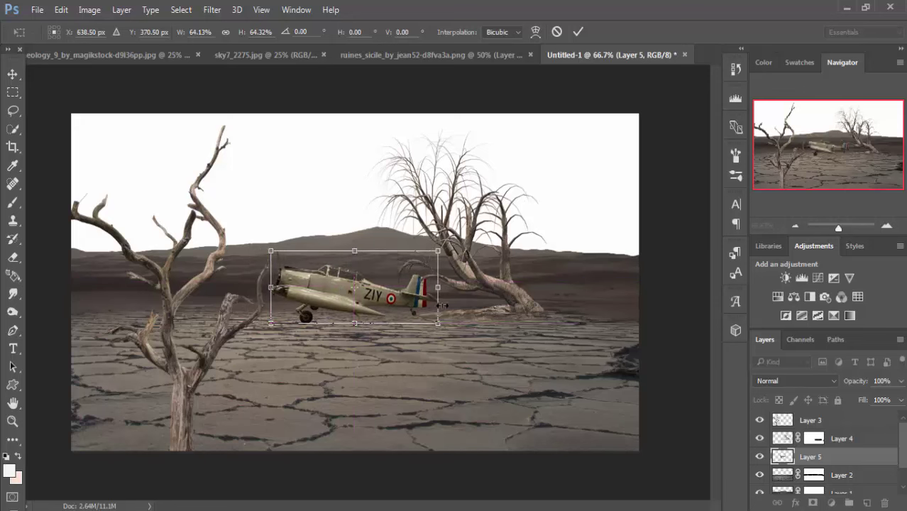
click(580, 30)
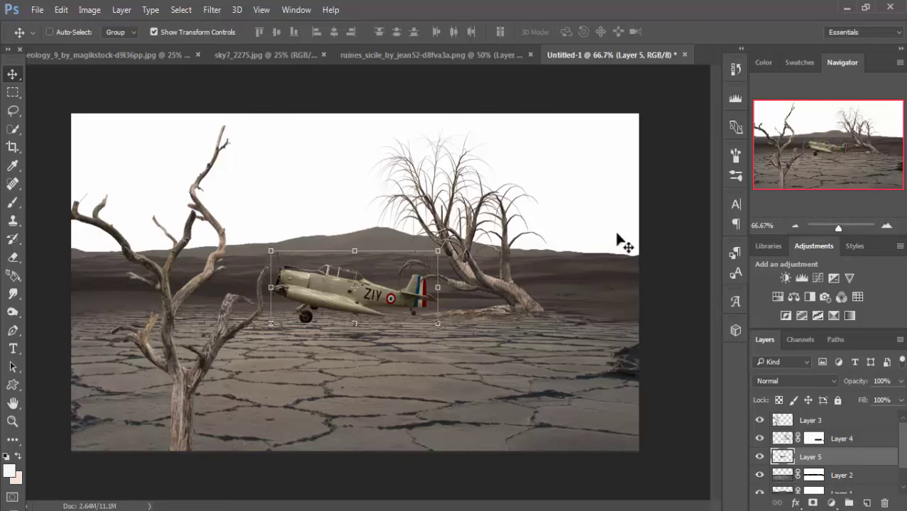
click(414, 48)
key(ctrl+Tab)
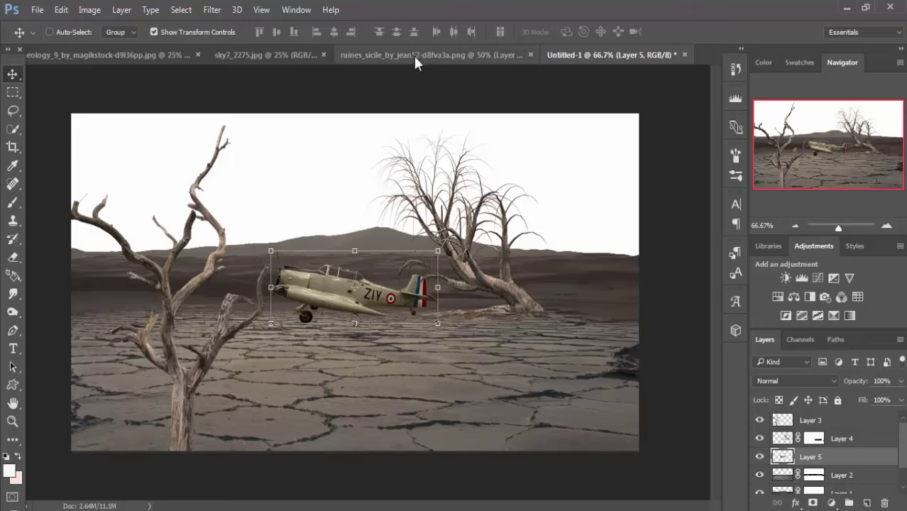
- Copy the ruines_sicile stone ruins into the desert composite as Layer 6
click(414, 55)
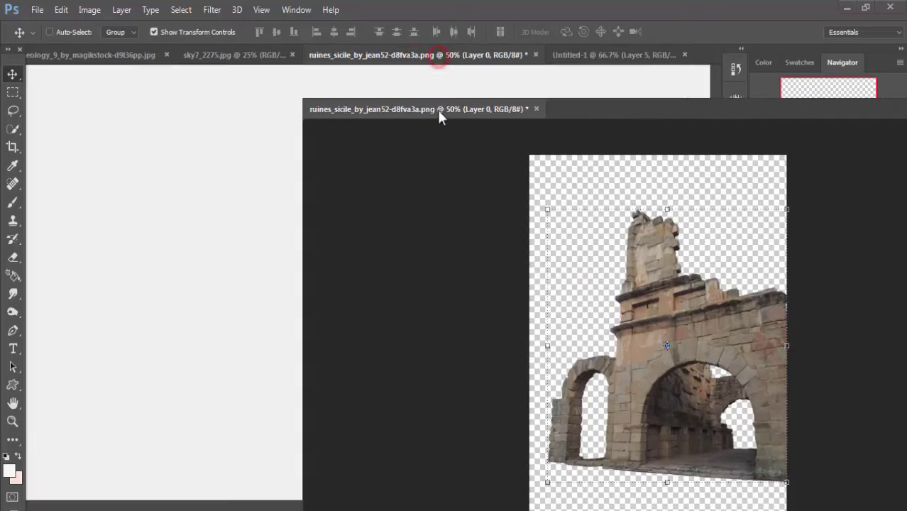
drag(438, 63, 431, 111)
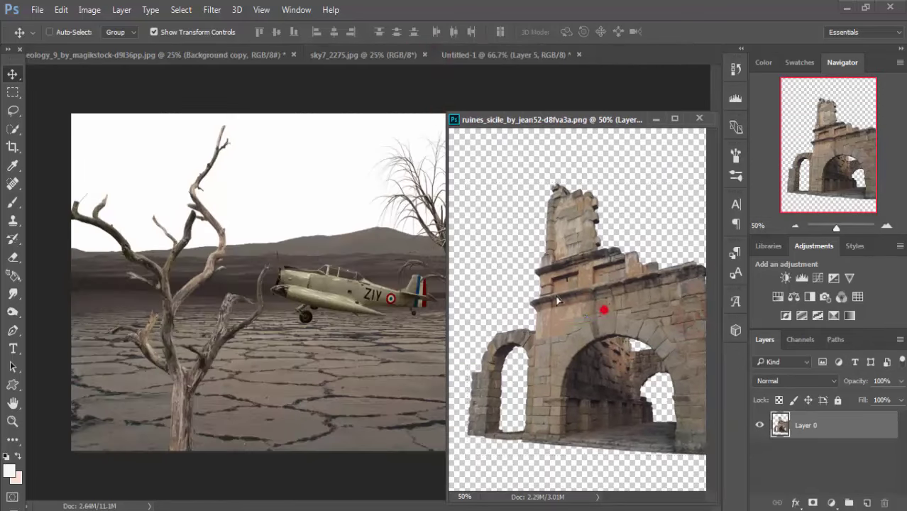
drag(596, 305, 243, 162)
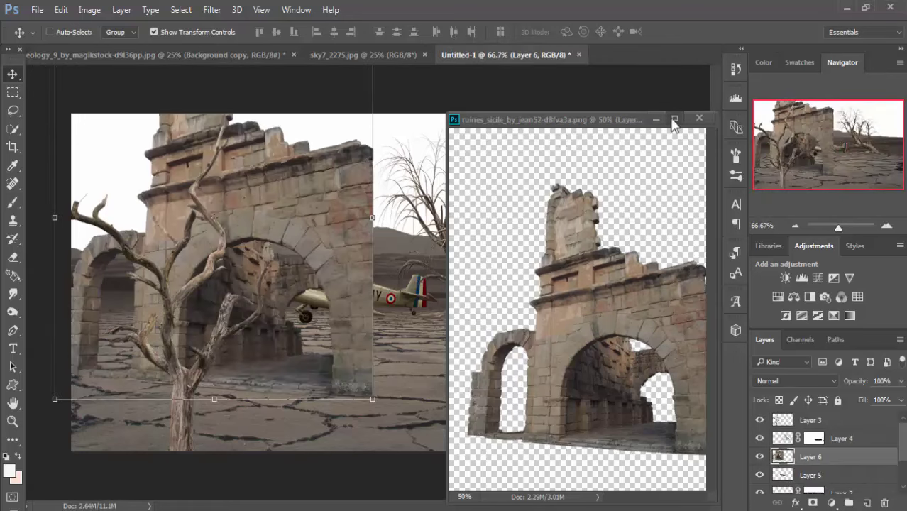
click(672, 119)
- Scale the ruins to about 36% and place them upper-left behind the bare tree
drag(331, 175, 319, 233)
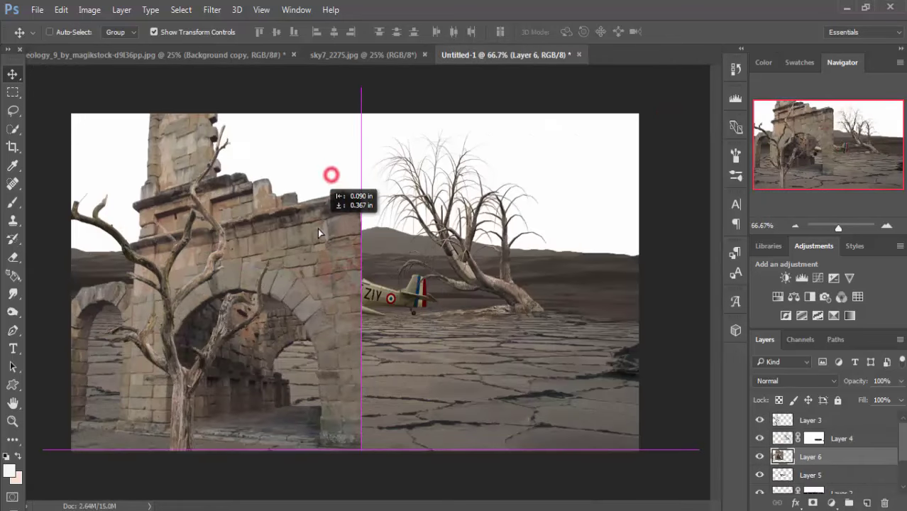
mouse_move(361, 90)
mouse_down()
mouse_move(345, 242)
mouse_move(241, 269)
mouse_move(185, 235)
mouse_up()
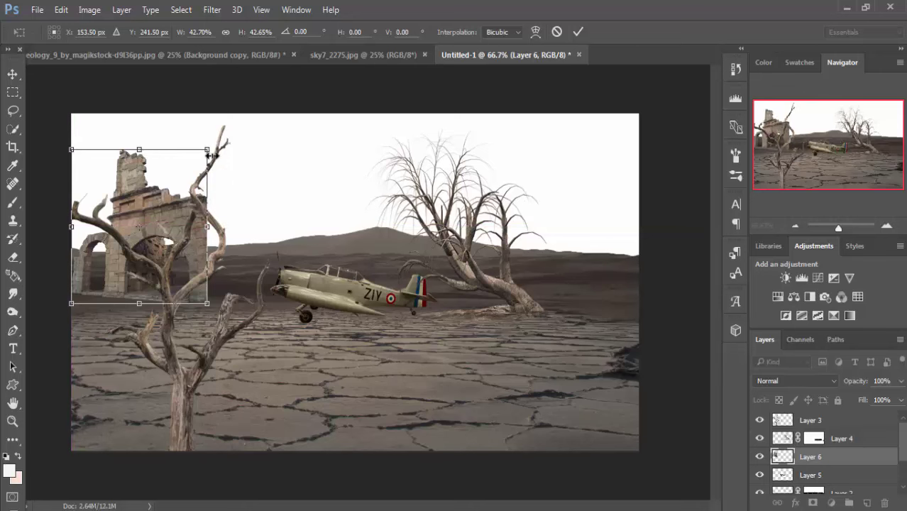
drag(204, 149, 196, 162)
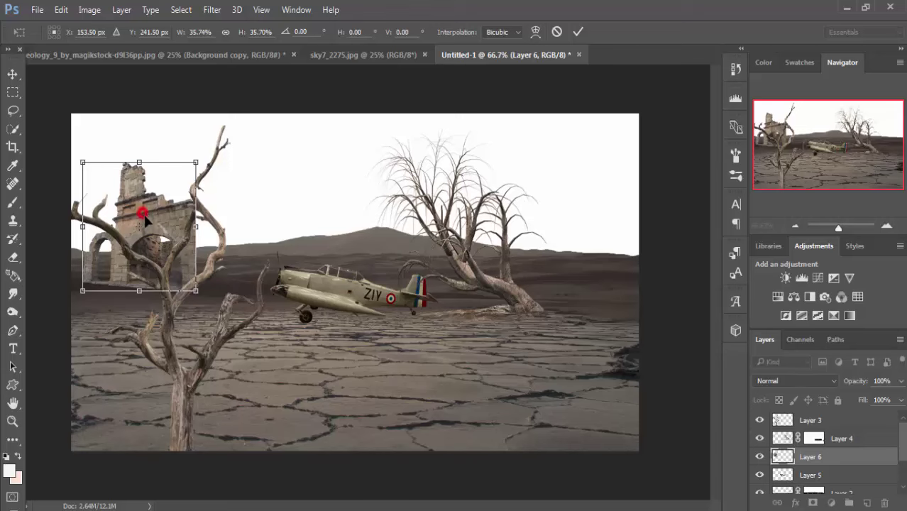
mouse_move(144, 214)
mouse_down()
mouse_move(151, 227)
mouse_move(137, 239)
mouse_up()
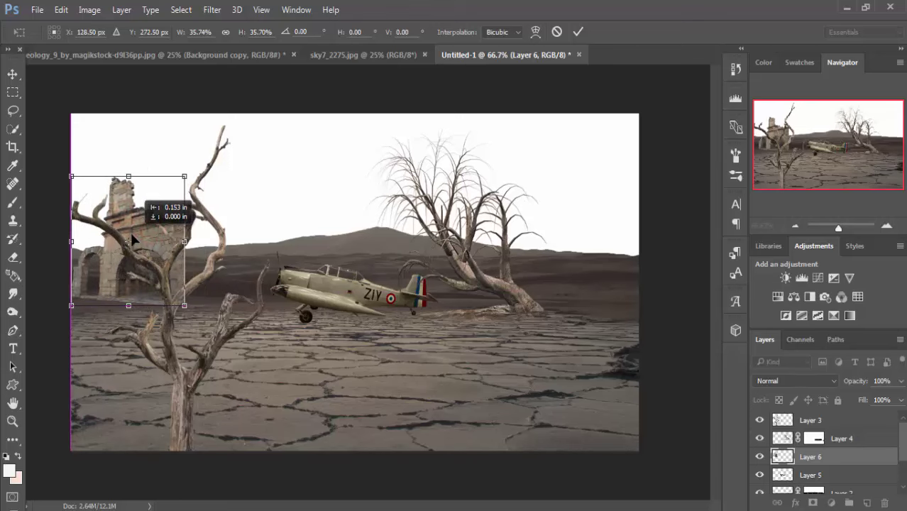
- Flip Layer 6's ruins horizontally and enlarge them to about 48% at the left edge
click(62, 10)
mouse_move(105, 281)
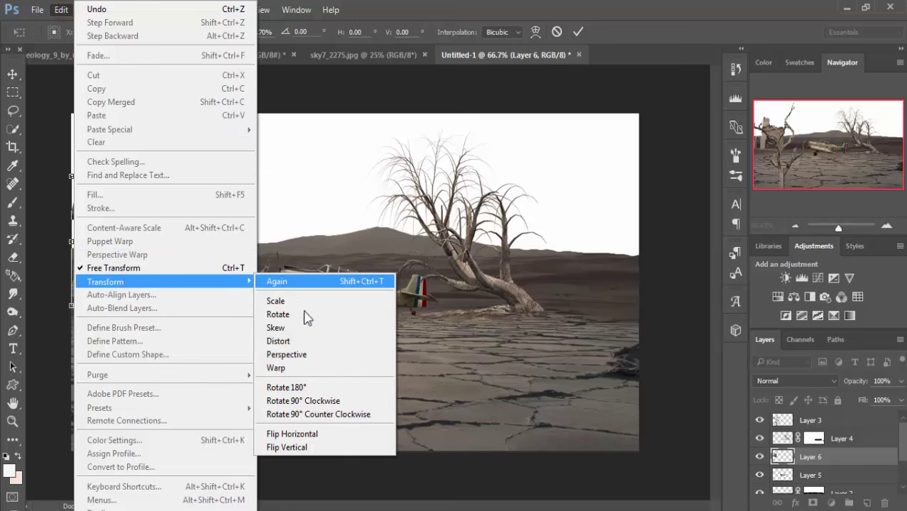
click(293, 434)
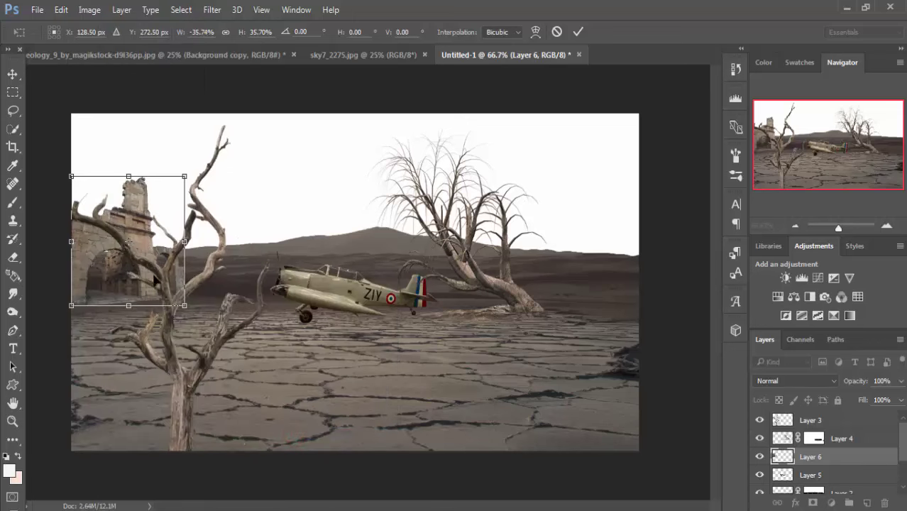
drag(135, 229, 144, 241)
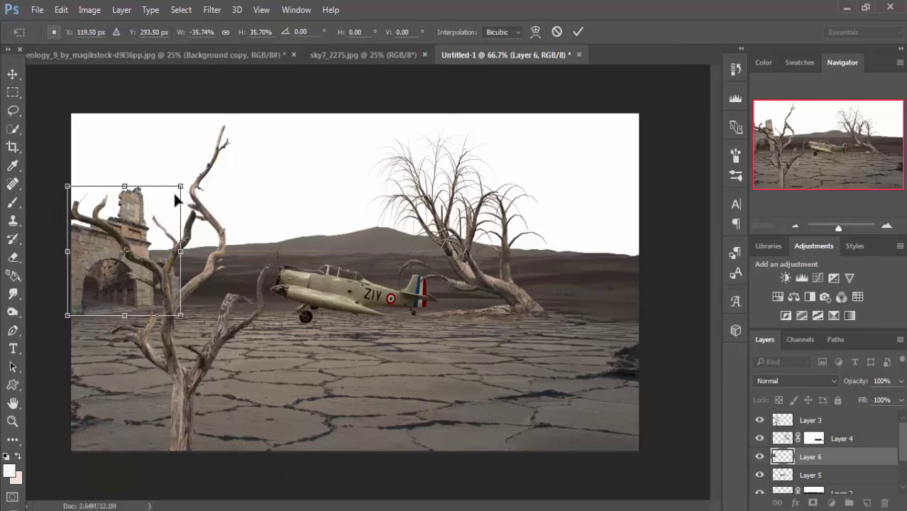
drag(182, 187, 197, 162)
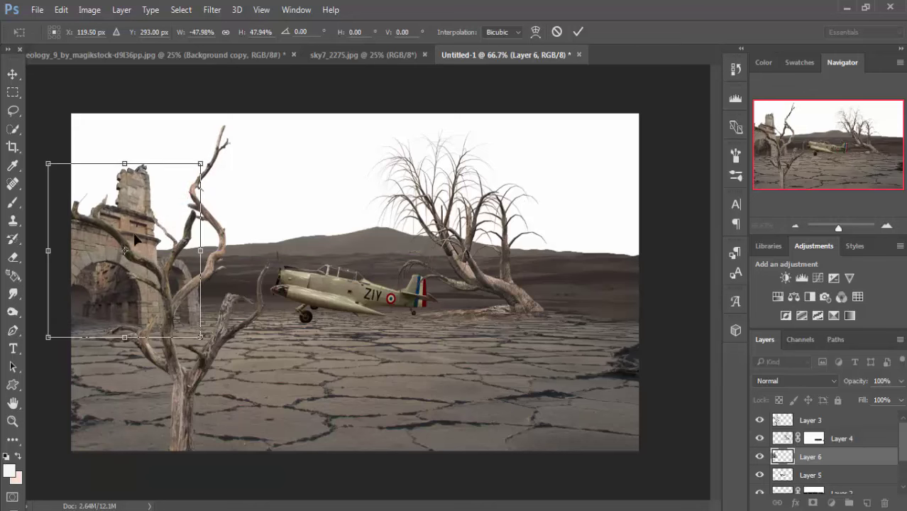
drag(135, 238, 144, 217)
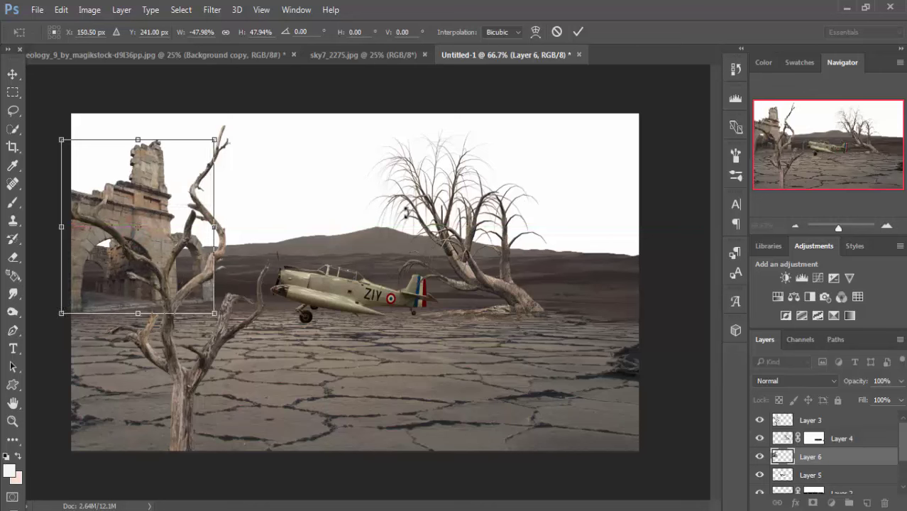
- Commit the ruins transform, add a Layer 6 mask, and paint out their base near the ground
click(578, 32)
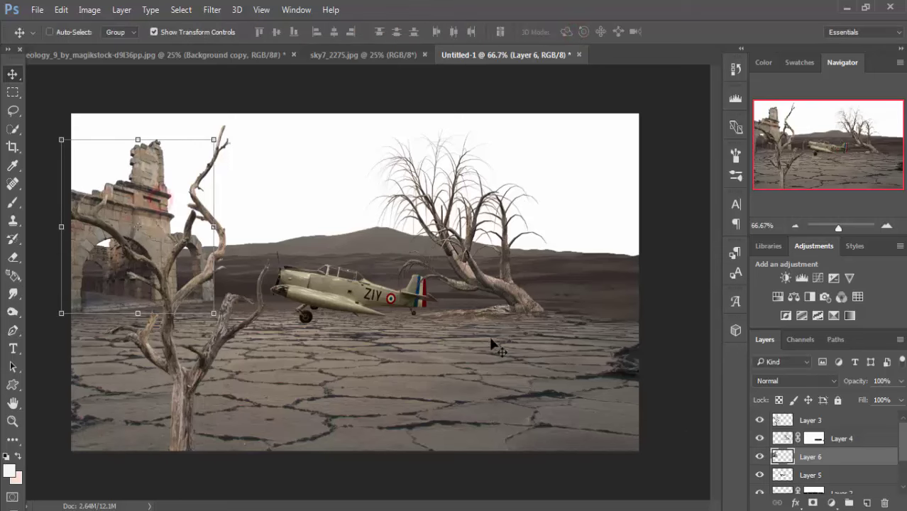
click(813, 503)
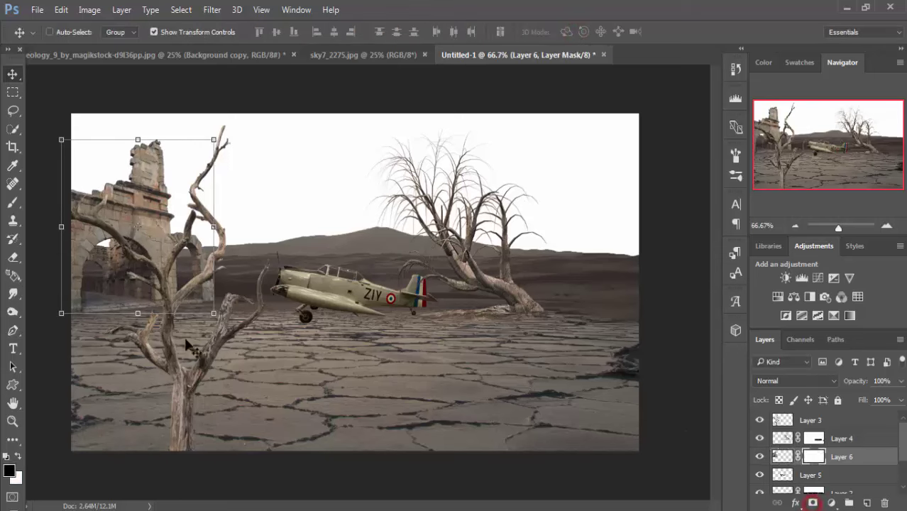
click(12, 203)
mouse_move(82, 327)
mouse_down()
mouse_move(209, 314)
mouse_move(193, 314)
mouse_move(213, 305)
mouse_move(218, 314)
mouse_move(197, 321)
mouse_move(203, 342)
mouse_move(112, 324)
mouse_move(172, 376)
mouse_up()
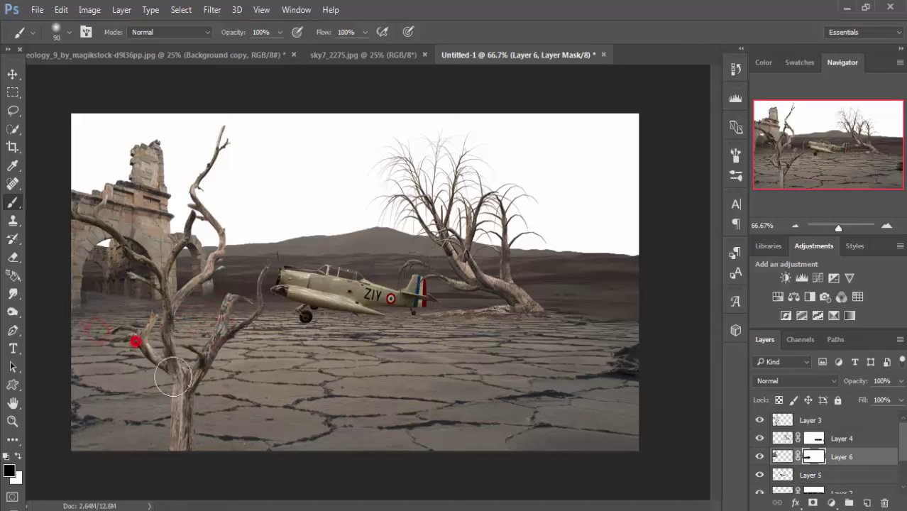
click(13, 74)
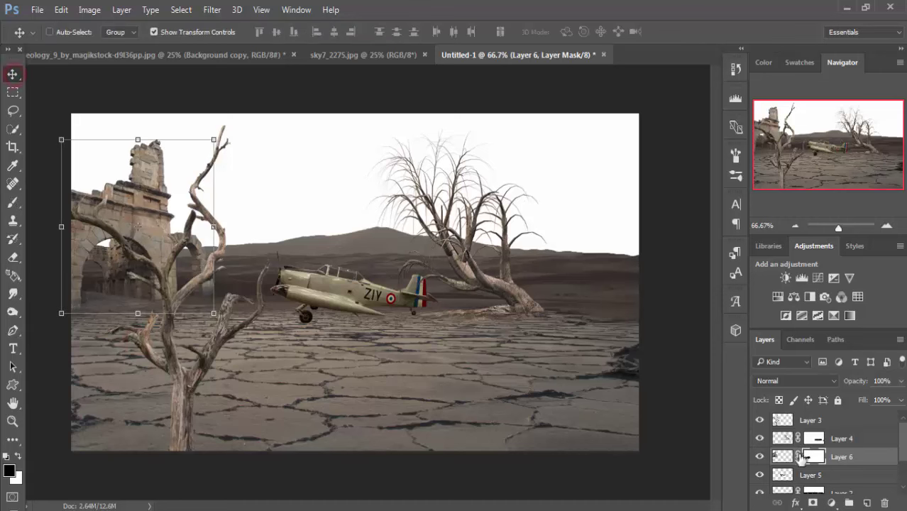
- Scale Layer 3's front dead tree to about 65% and set it lower-left before the ruins
click(803, 476)
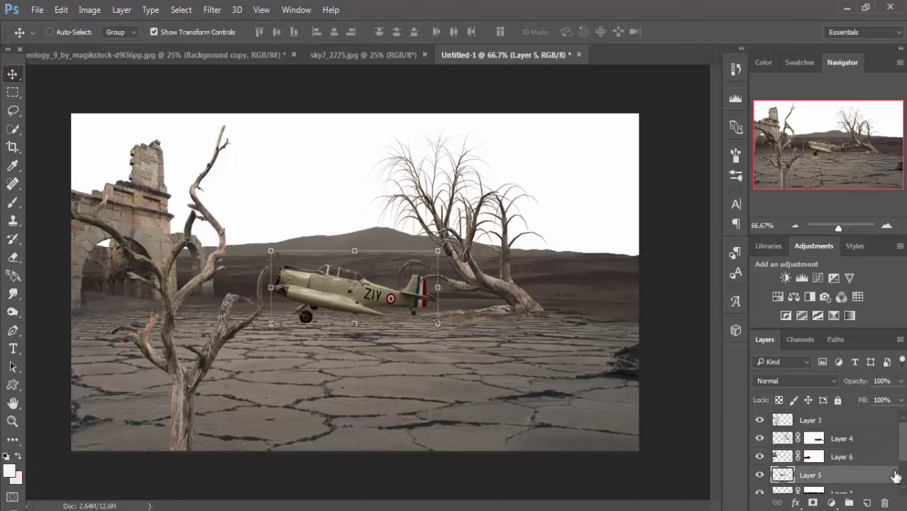
mouse_move(903, 436)
mouse_down()
mouse_move(904, 463)
mouse_move(905, 431)
mouse_up()
click(820, 422)
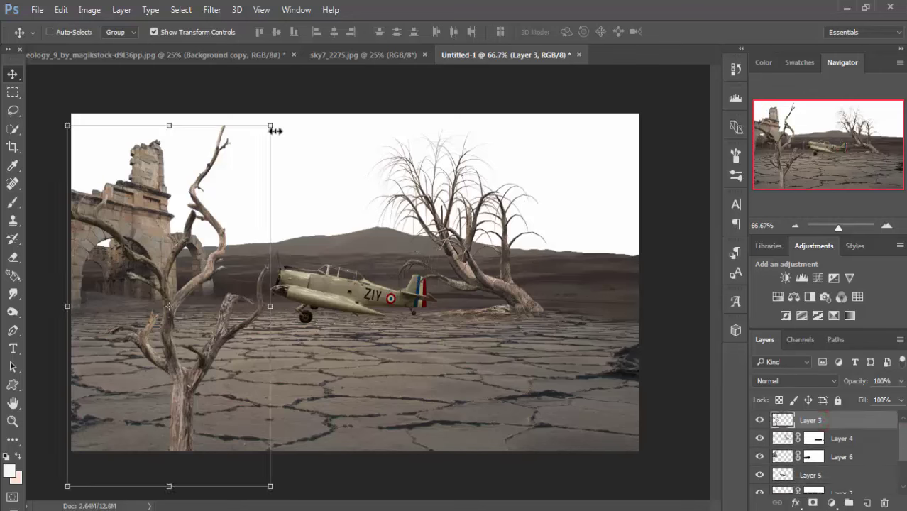
drag(270, 126, 255, 195)
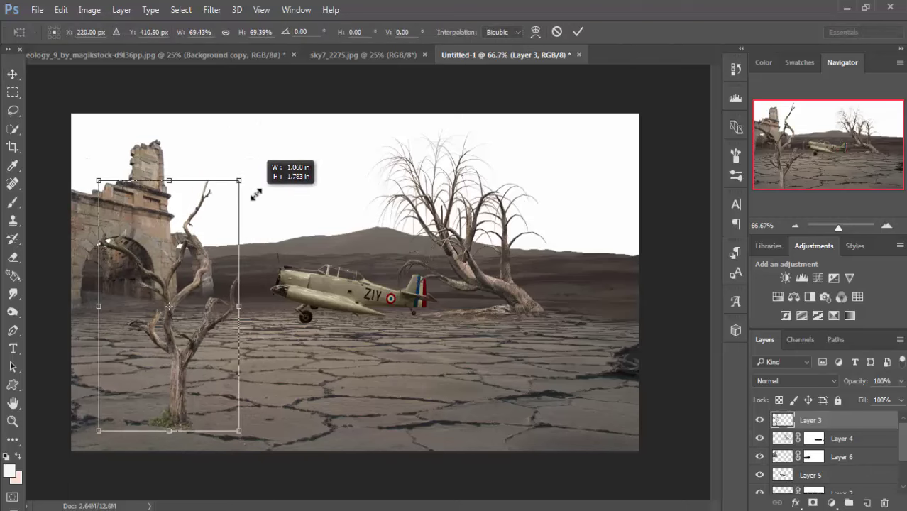
drag(188, 358, 160, 405)
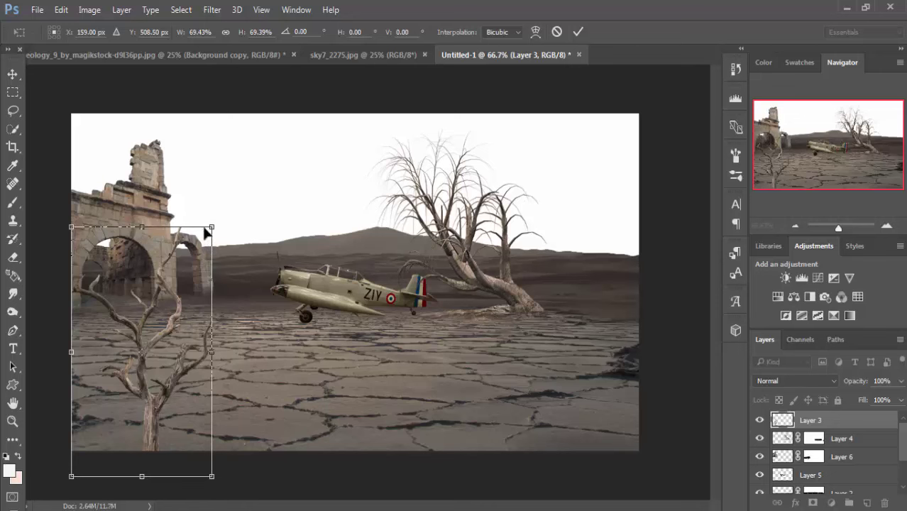
drag(213, 227, 203, 240)
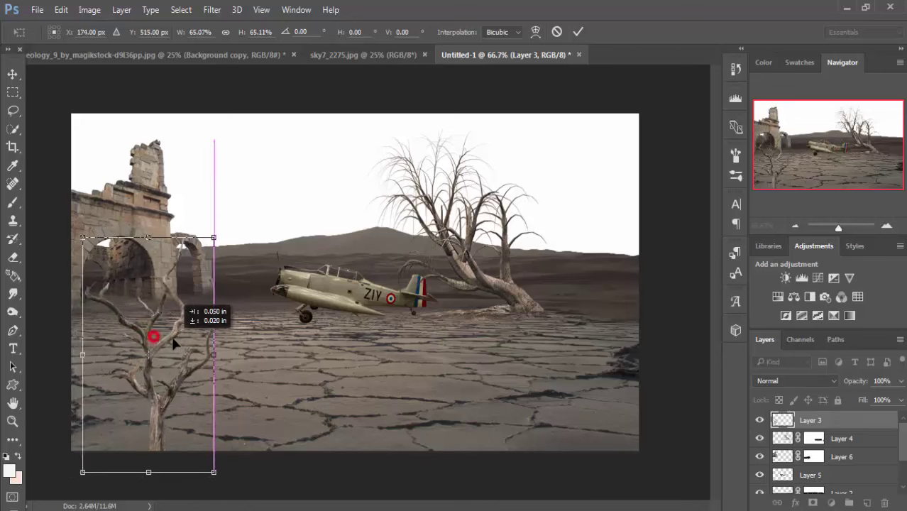
mouse_move(151, 347)
mouse_down()
mouse_move(172, 343)
mouse_move(160, 344)
mouse_up()
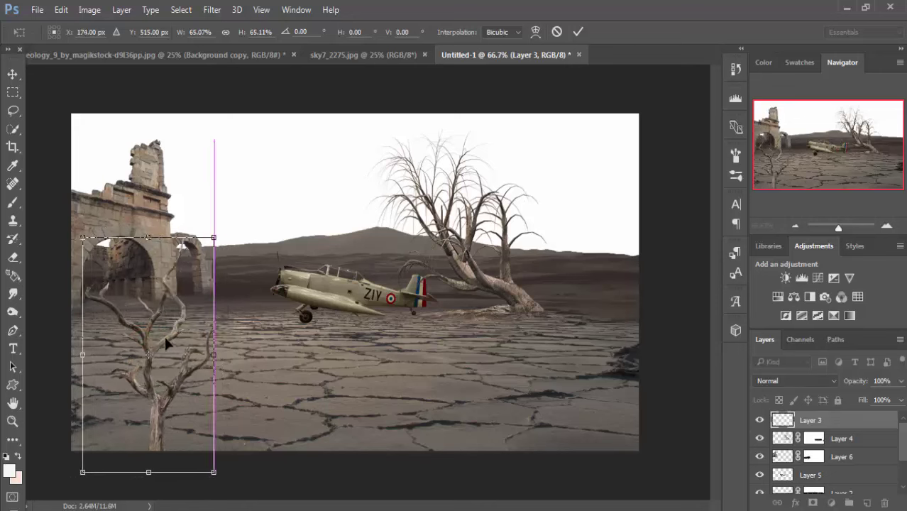
click(579, 32)
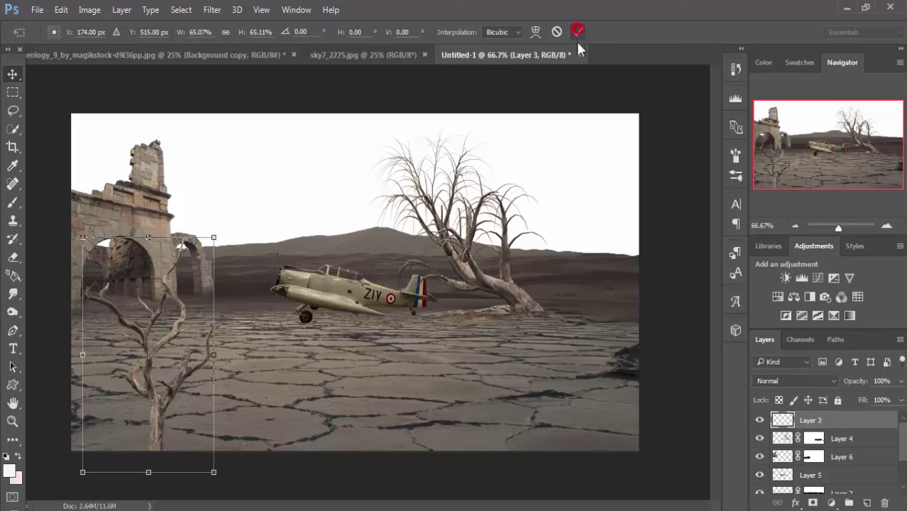
- On Layer 5, drag the airplane further left and slightly lower near the ruins
click(819, 475)
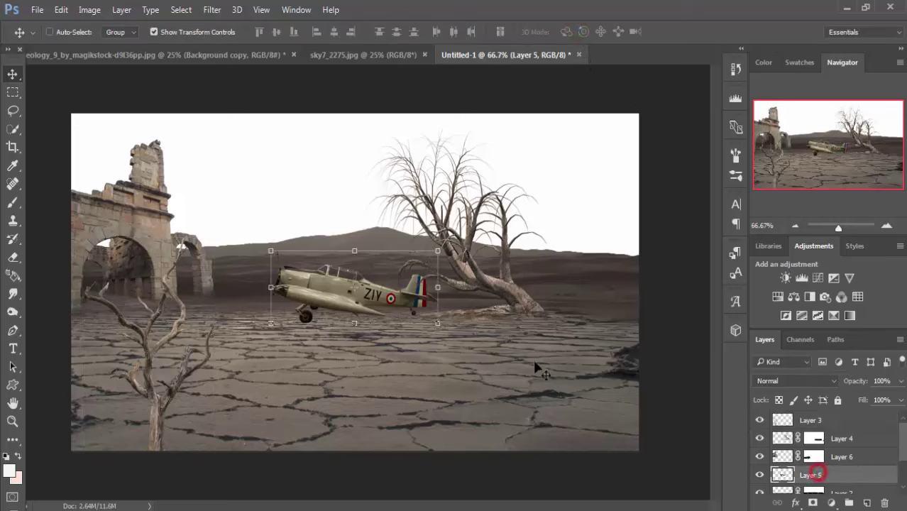
drag(387, 301, 341, 303)
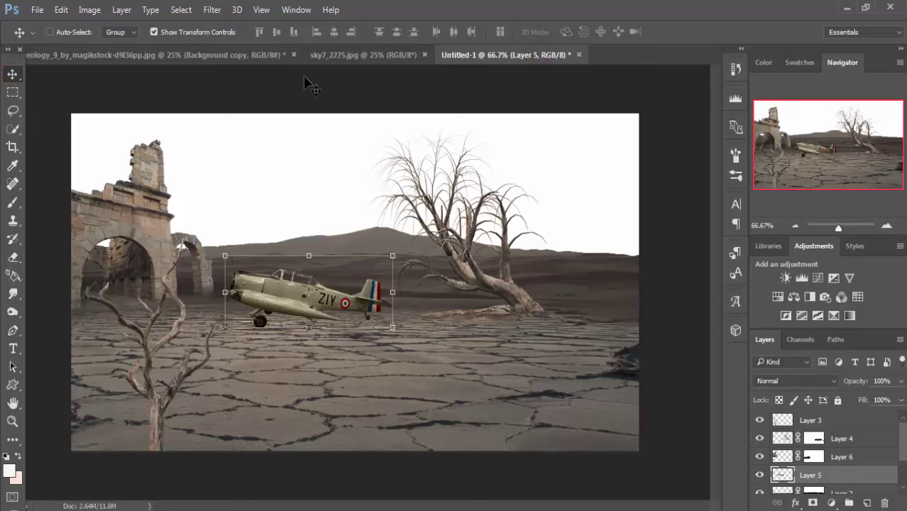
click(218, 56)
- Copy the explorer woman's photo into the desert scene and close her window
mouse_move(218, 56)
mouse_down()
mouse_move(85, 110)
mouse_move(653, 125)
mouse_up()
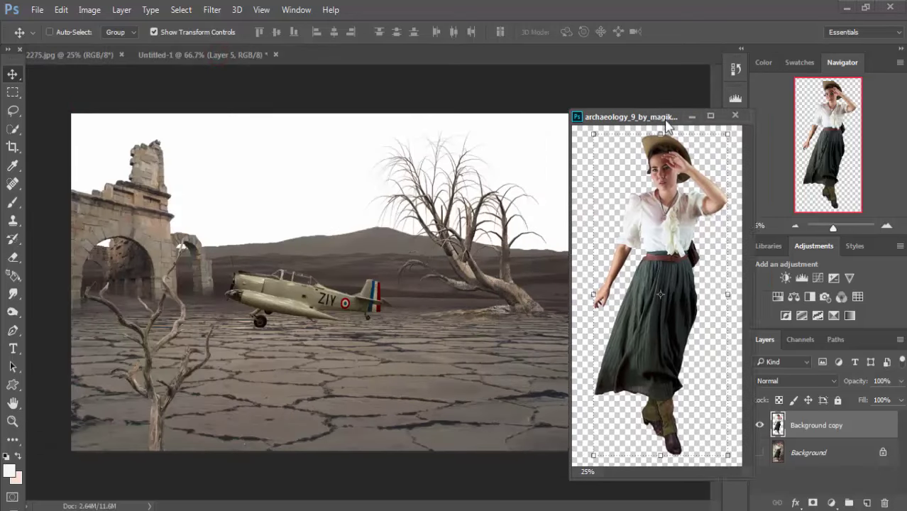
drag(698, 242, 430, 284)
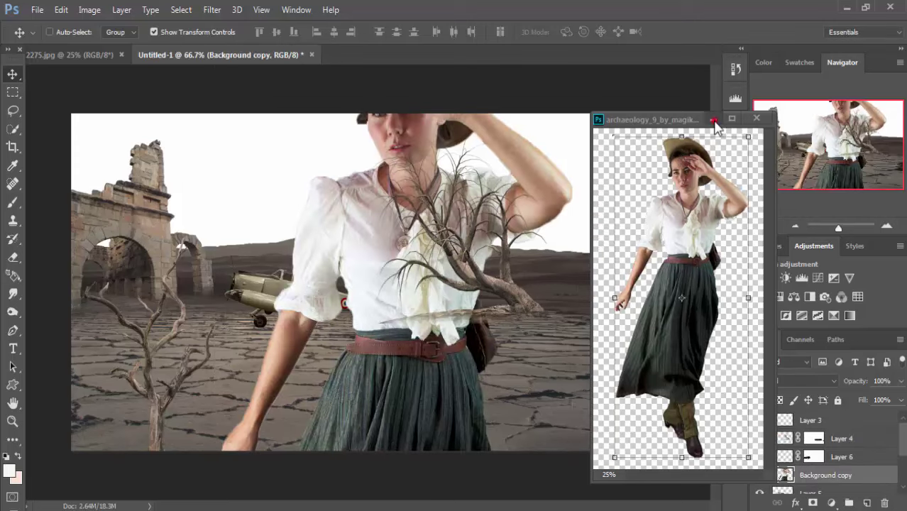
click(757, 118)
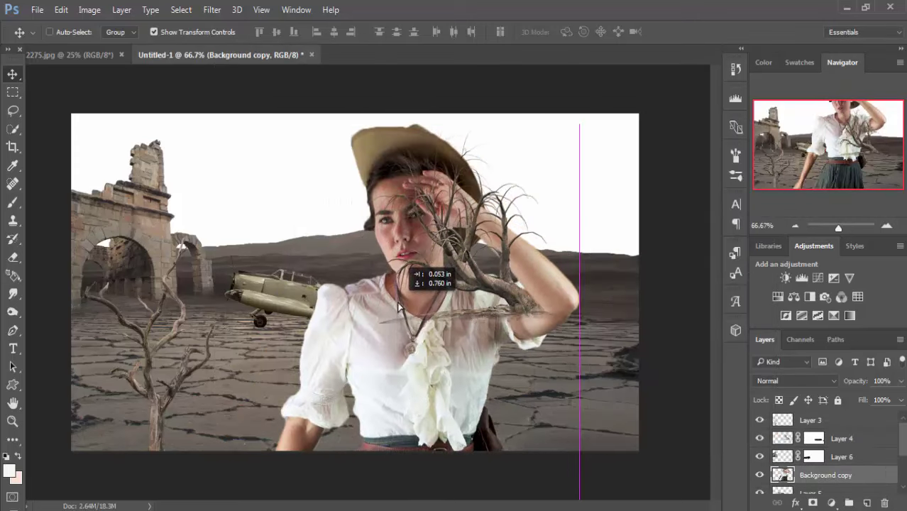
- Scale the woman to about 36% in front of the airplane and move her layer to the top
drag(396, 201, 403, 299)
drag(579, 145, 495, 347)
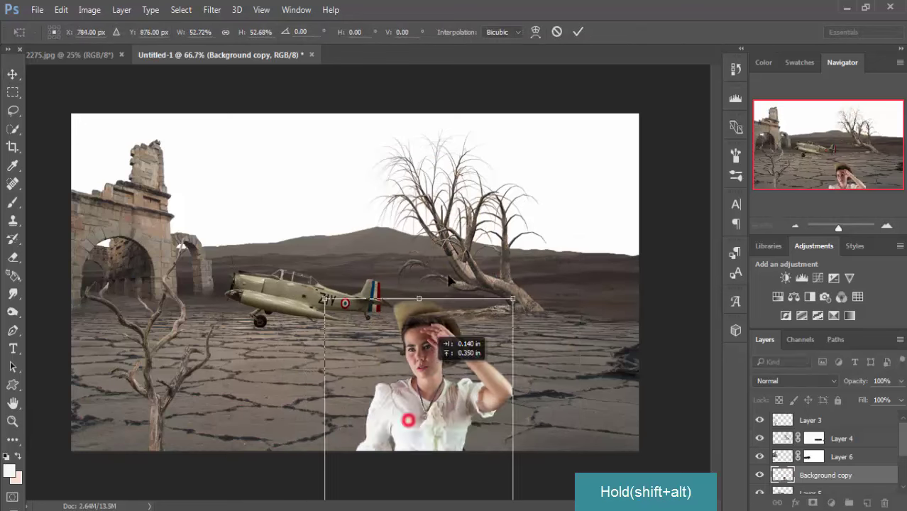
mouse_move(495, 347)
mouse_down()
mouse_move(543, 146)
mouse_move(529, 206)
mouse_up()
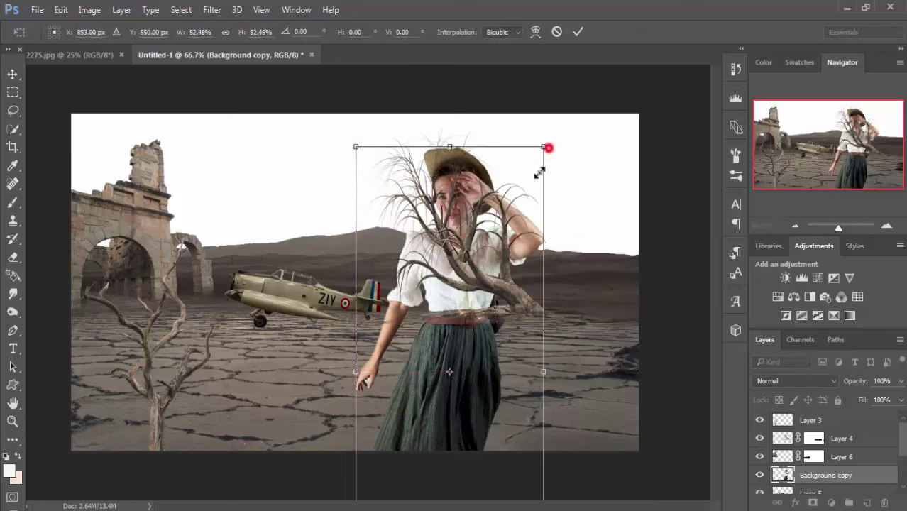
drag(445, 355, 449, 279)
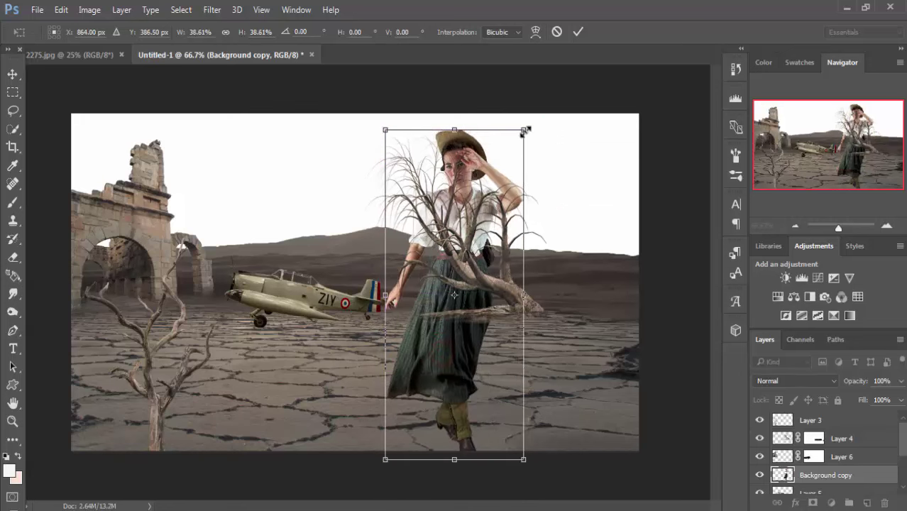
drag(524, 131, 519, 142)
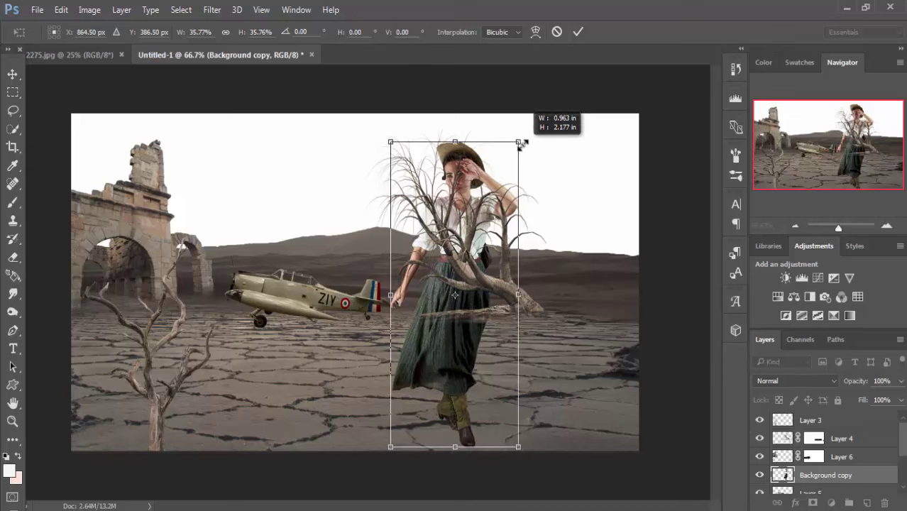
drag(453, 311, 446, 308)
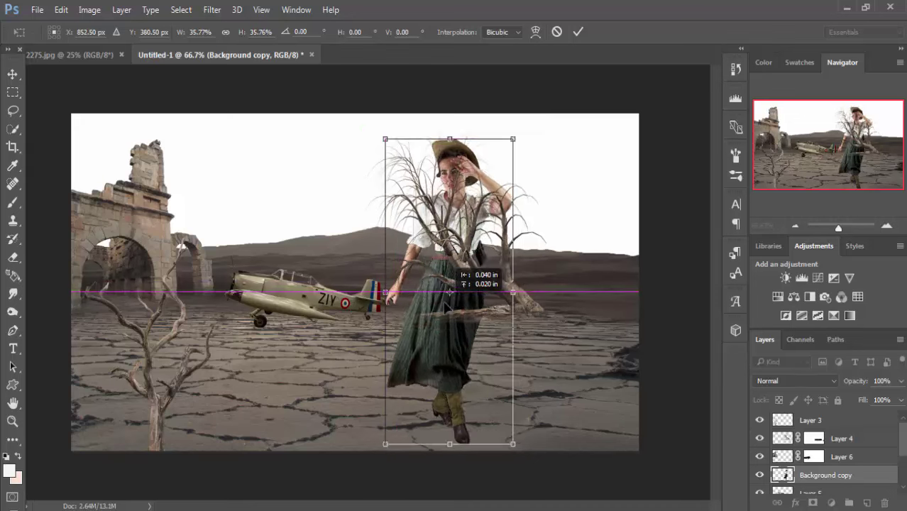
mouse_move(446, 307)
mouse_down()
mouse_move(385, 312)
mouse_move(381, 304)
mouse_up()
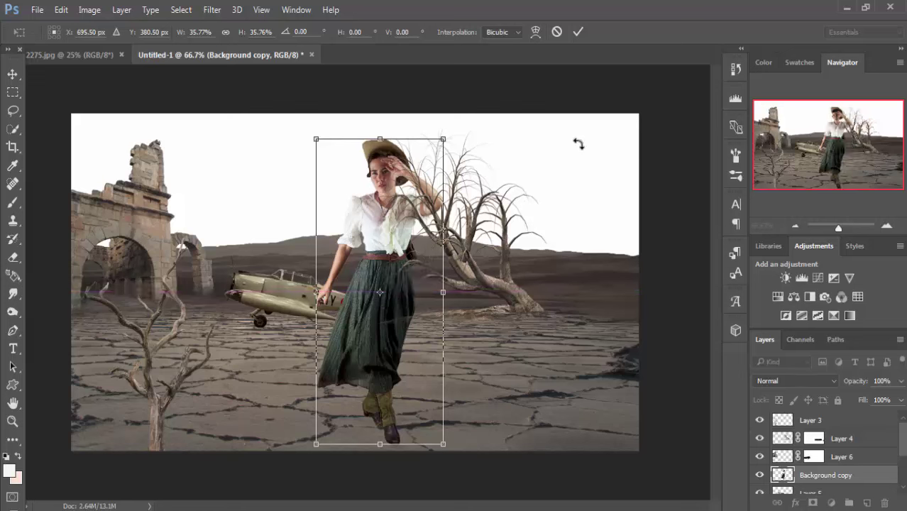
click(577, 32)
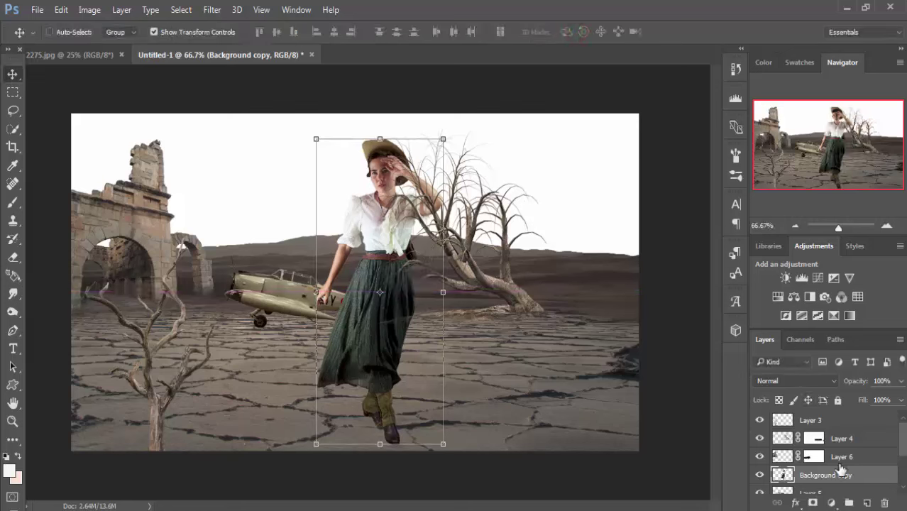
drag(842, 468, 839, 420)
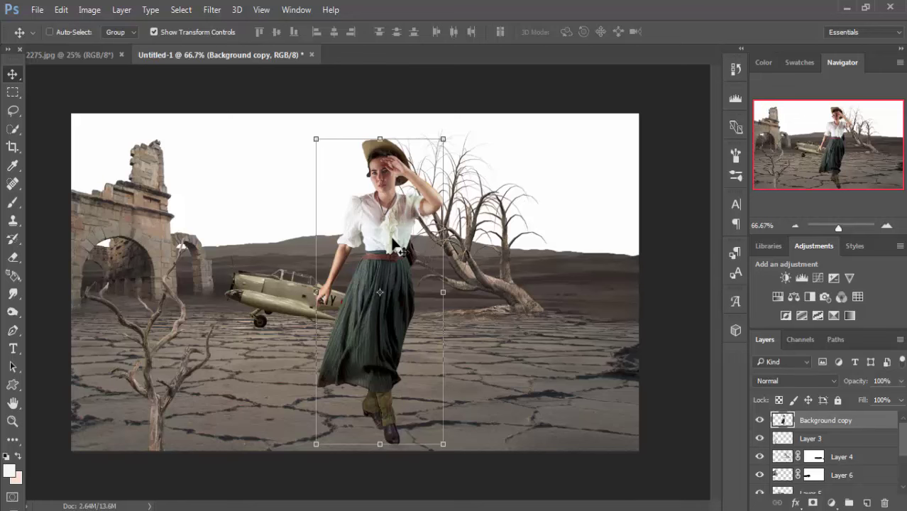
- Marquee-select the sky7_2275.jpg clouds without the black borders and float that photo in its own window
click(75, 54)
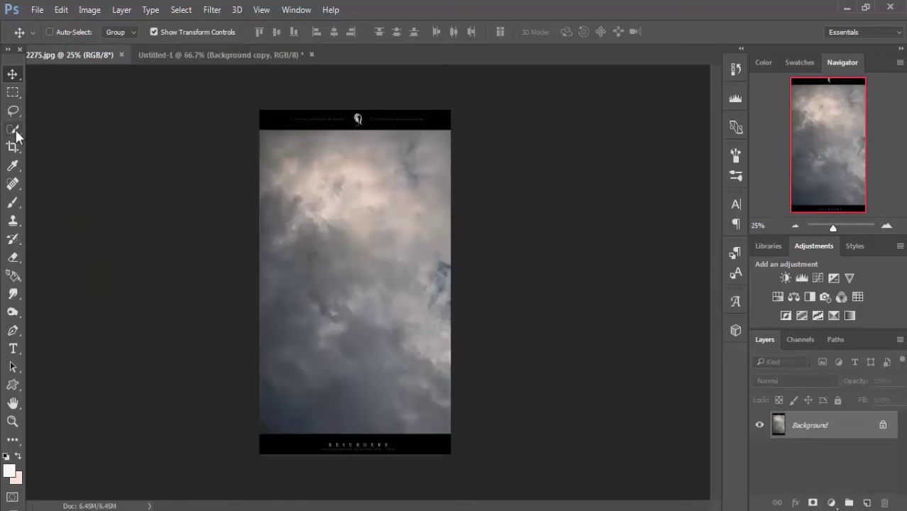
click(13, 93)
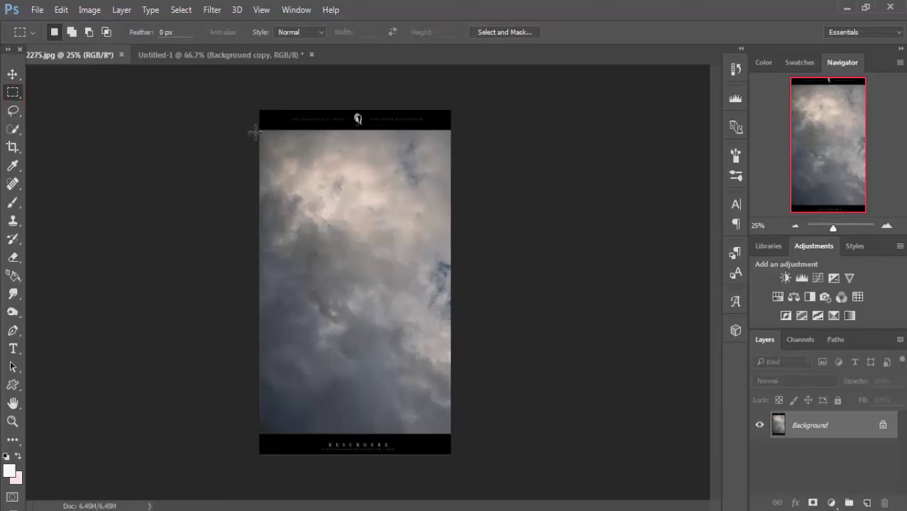
drag(256, 132, 461, 419)
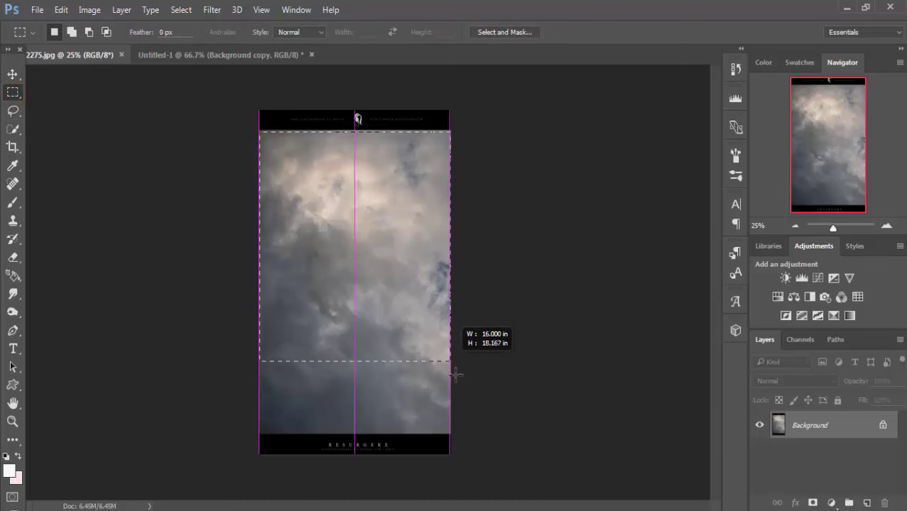
drag(462, 419, 461, 426)
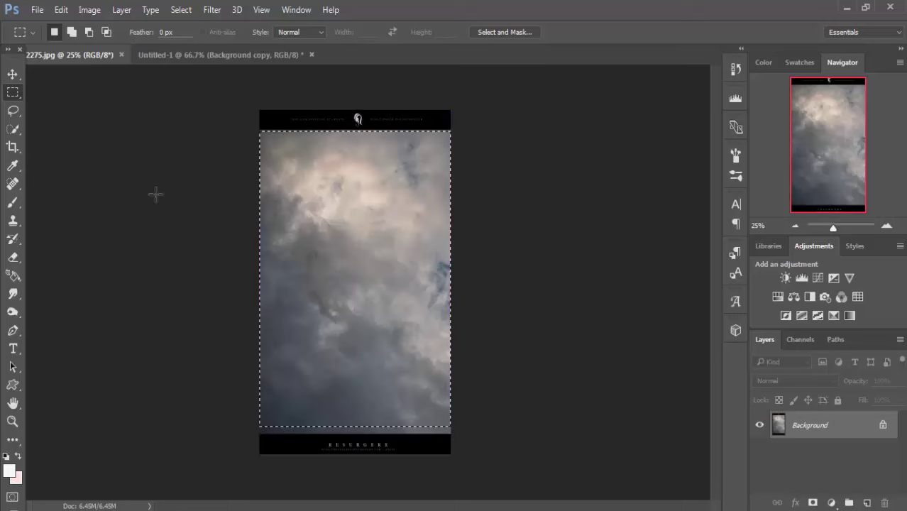
click(11, 74)
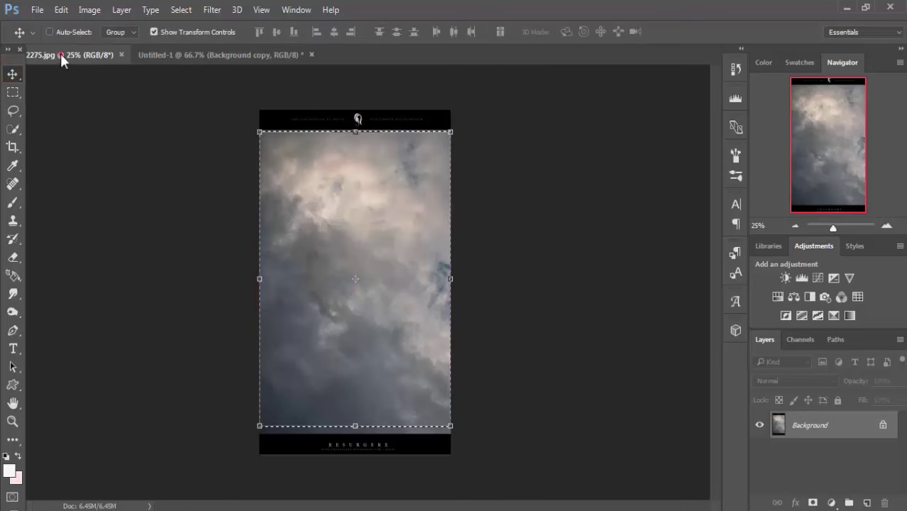
drag(60, 54, 65, 94)
- Copy the selected clouds into the desert scene and close the sky photo window
drag(151, 98, 659, 113)
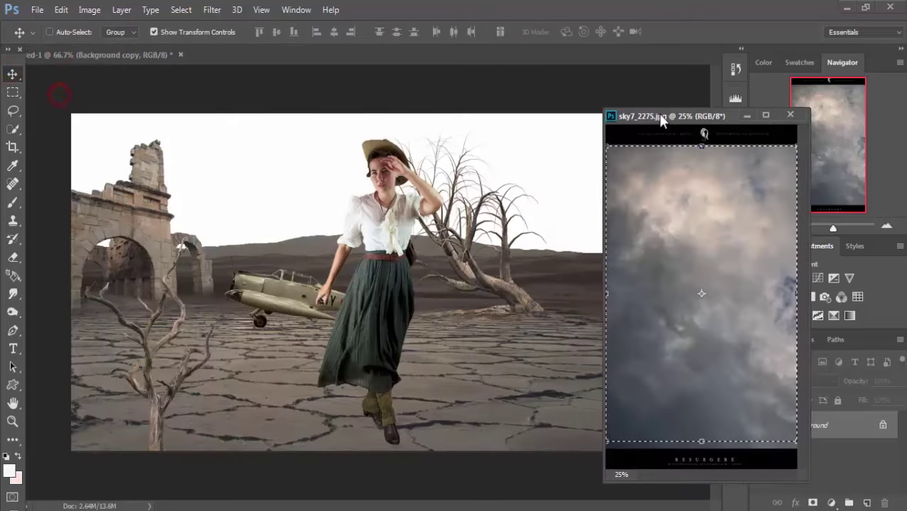
drag(680, 215, 306, 193)
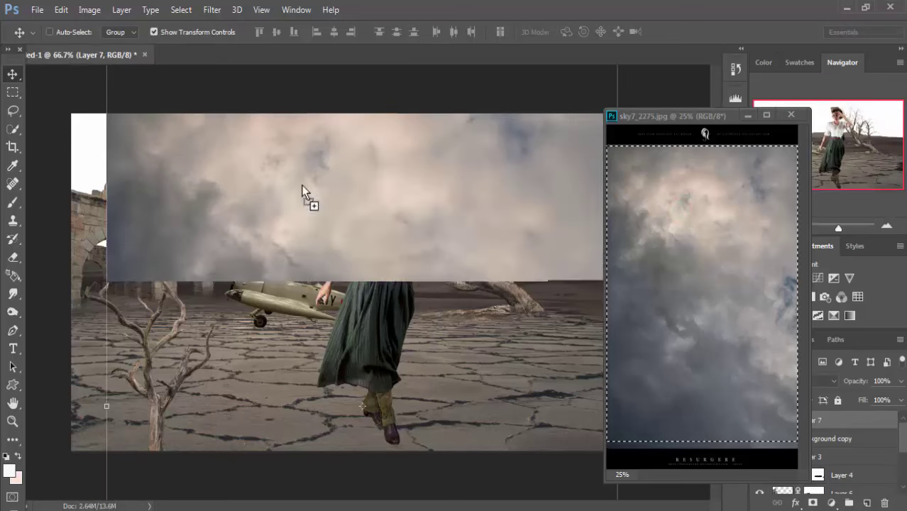
click(748, 115)
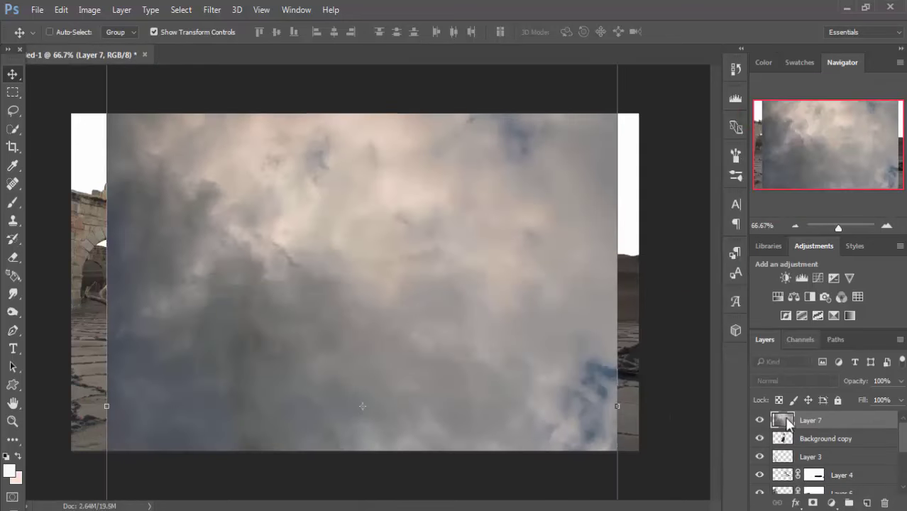
- Scale the clouds, rotate them -90°, and stretch them across the top of the canvas
drag(582, 244, 567, 359)
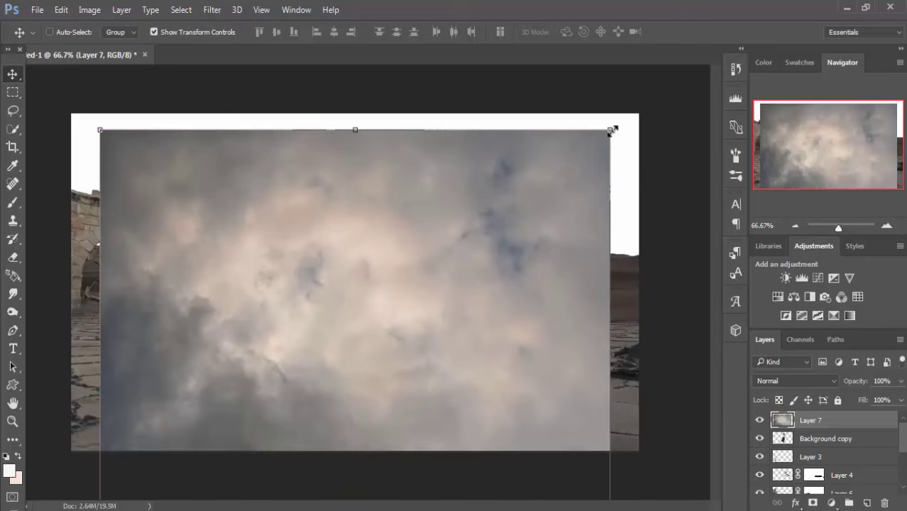
drag(612, 130, 575, 348)
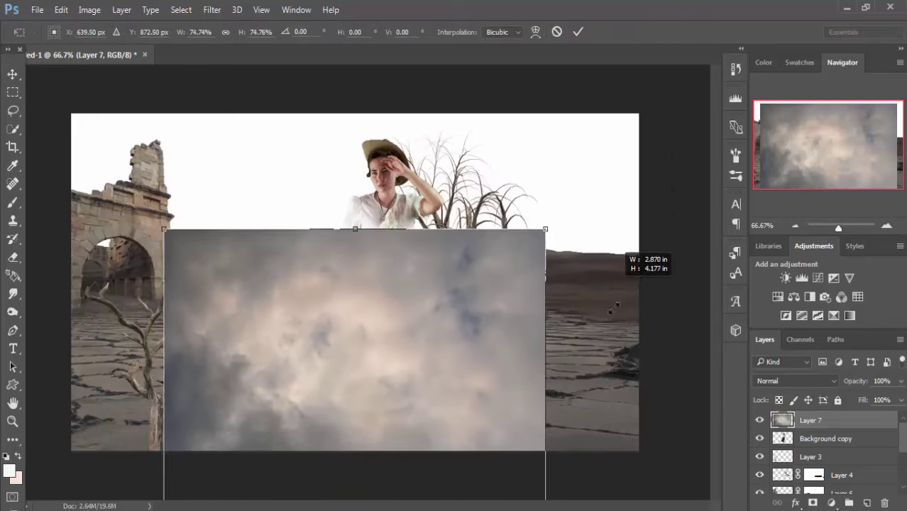
drag(472, 377, 434, 241)
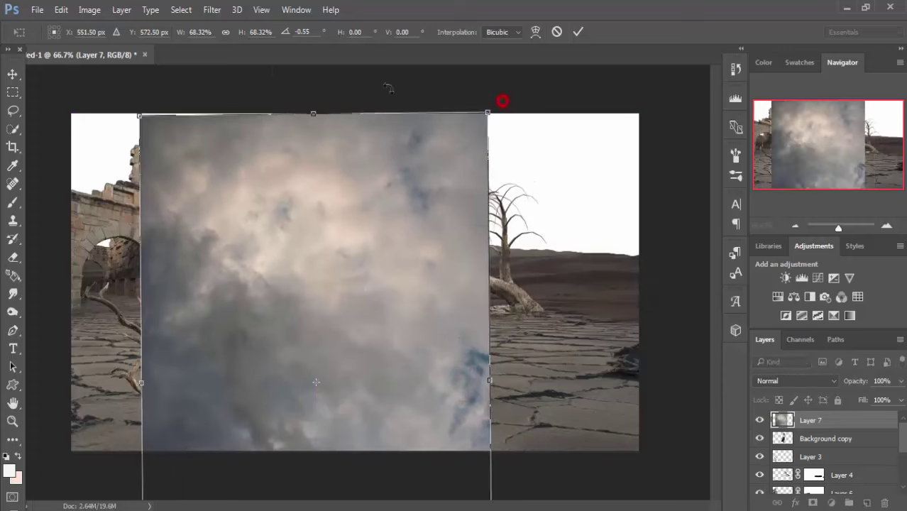
drag(502, 98, 132, 99)
drag(27, 163, 41, 169)
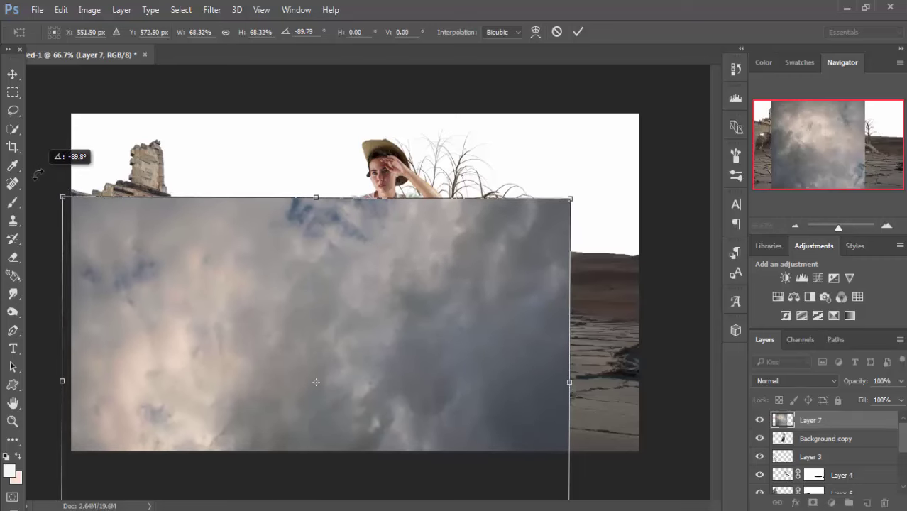
drag(41, 169, 35, 177)
drag(328, 311, 329, 225)
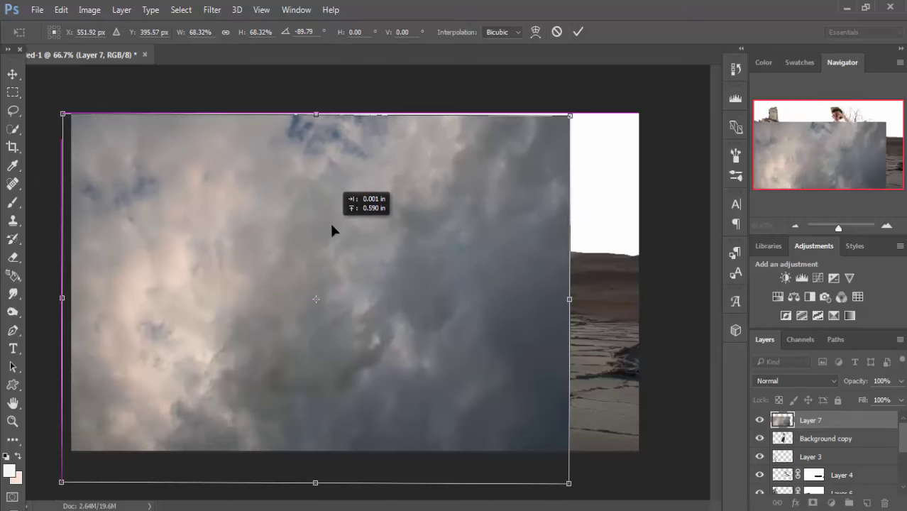
drag(570, 484, 640, 314)
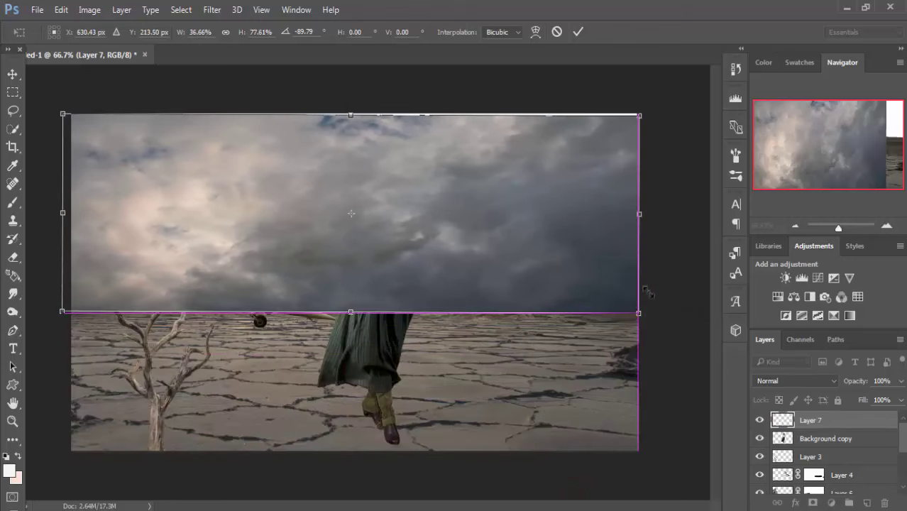
drag(570, 198, 573, 201)
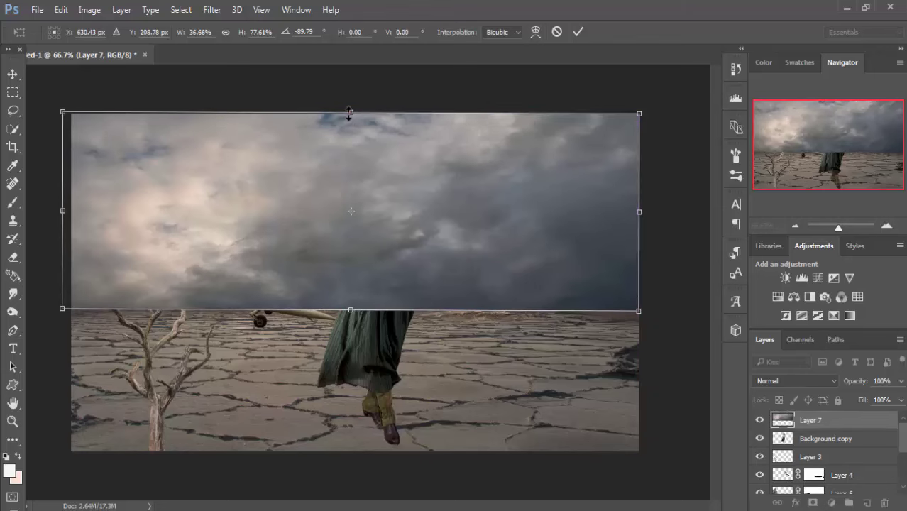
drag(350, 112, 350, 107)
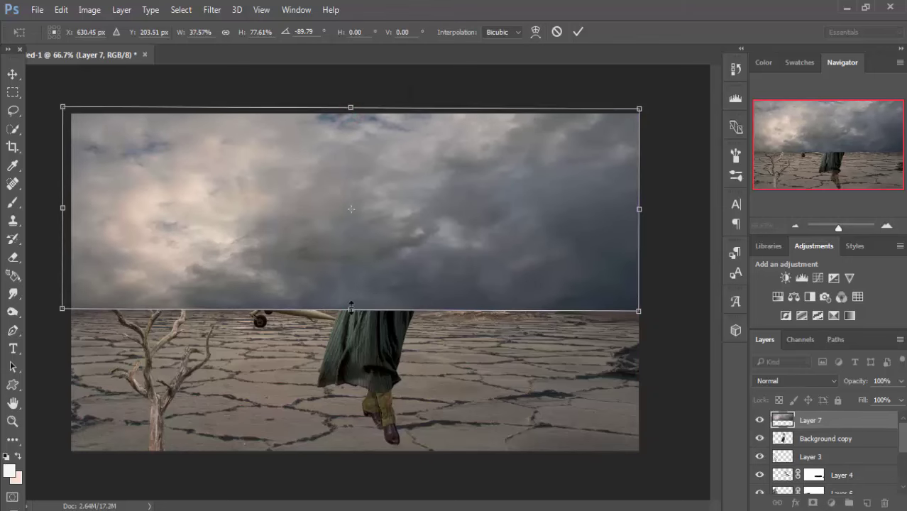
mouse_move(351, 309)
mouse_down()
mouse_move(353, 270)
mouse_move(351, 291)
mouse_up()
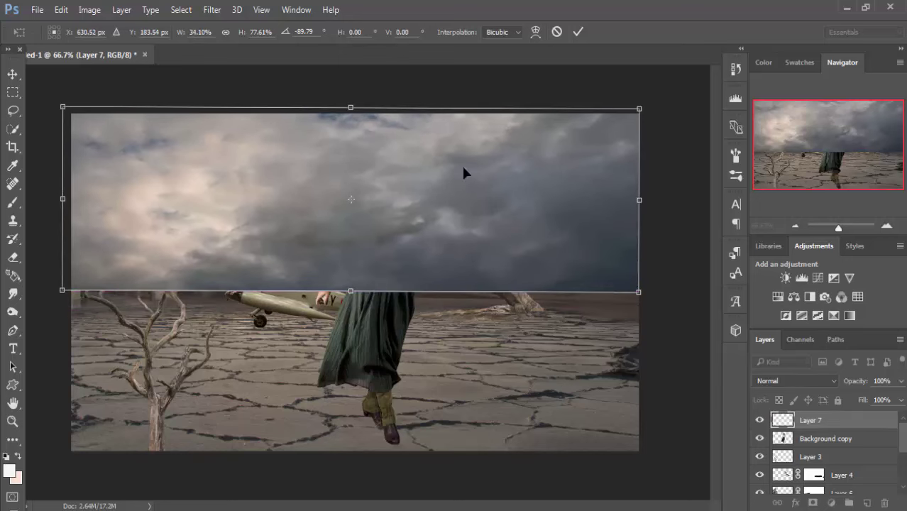
click(579, 31)
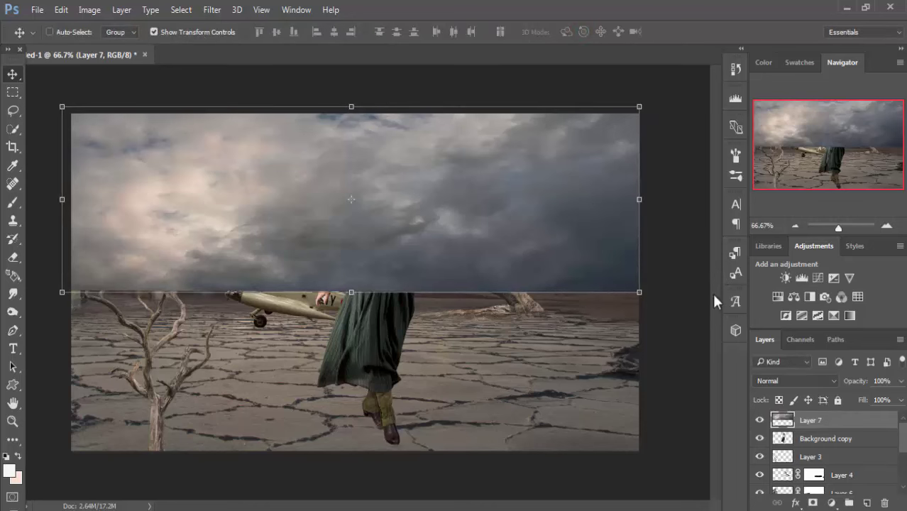
- Move the clouds layer, Layer 7, down just above Background, then select Background copy
scroll(862, 422, down, 2)
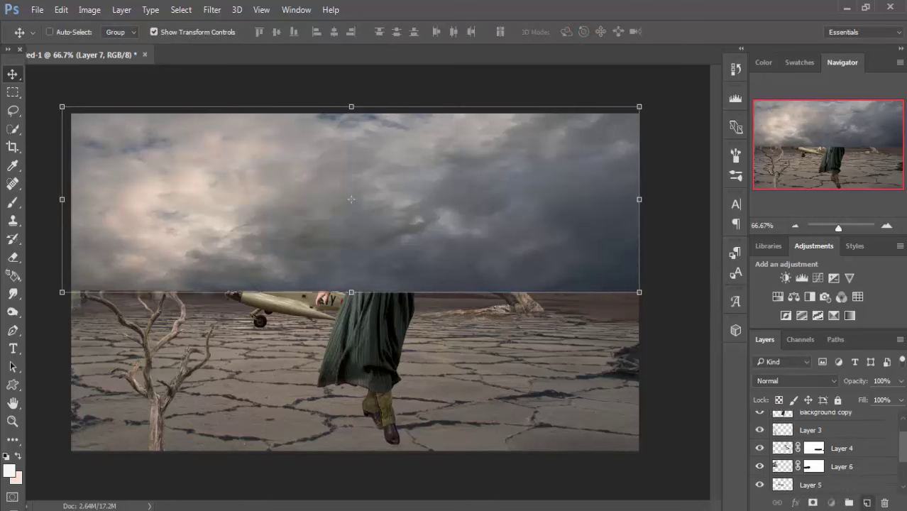
scroll(862, 423, down, 2)
scroll(861, 422, down, 1)
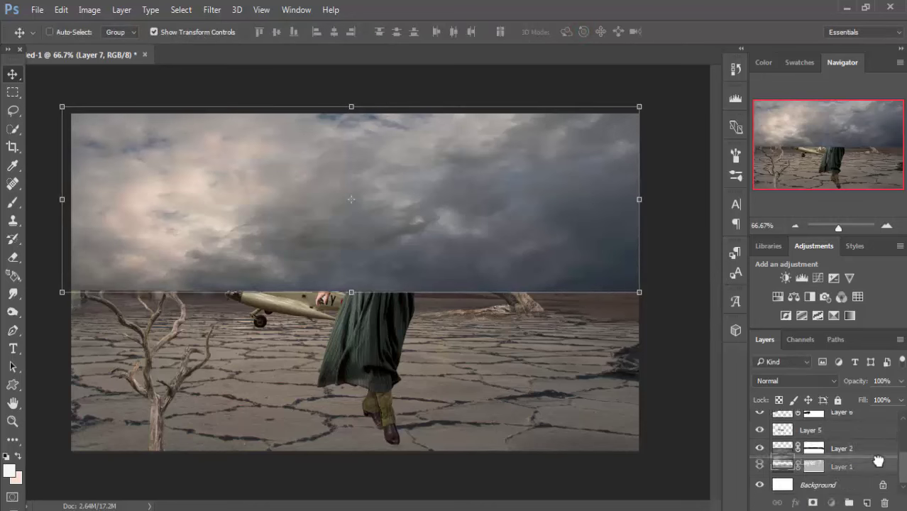
drag(879, 465, 880, 483)
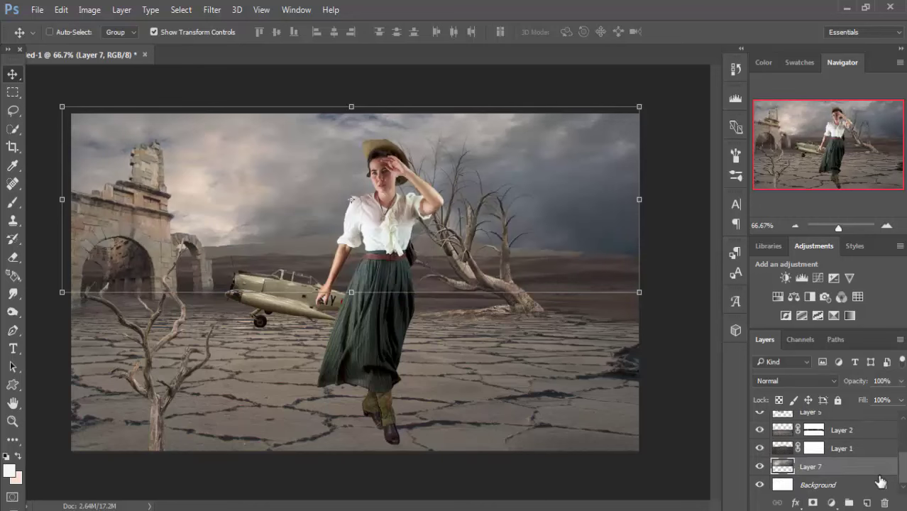
click(562, 182)
scroll(904, 462, up, 3)
click(837, 416)
- Add a Selective Color adjustment layer and tune the Reds' cyan, magenta and black
click(832, 502)
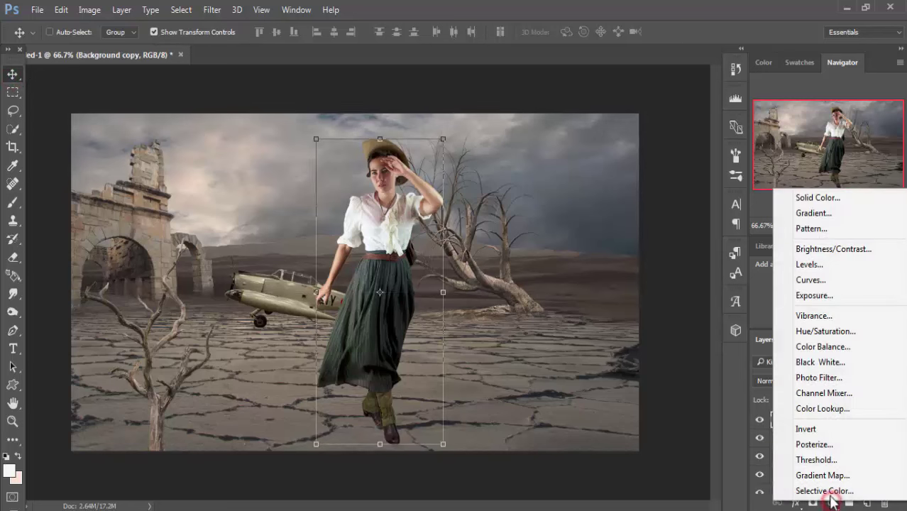
click(829, 489)
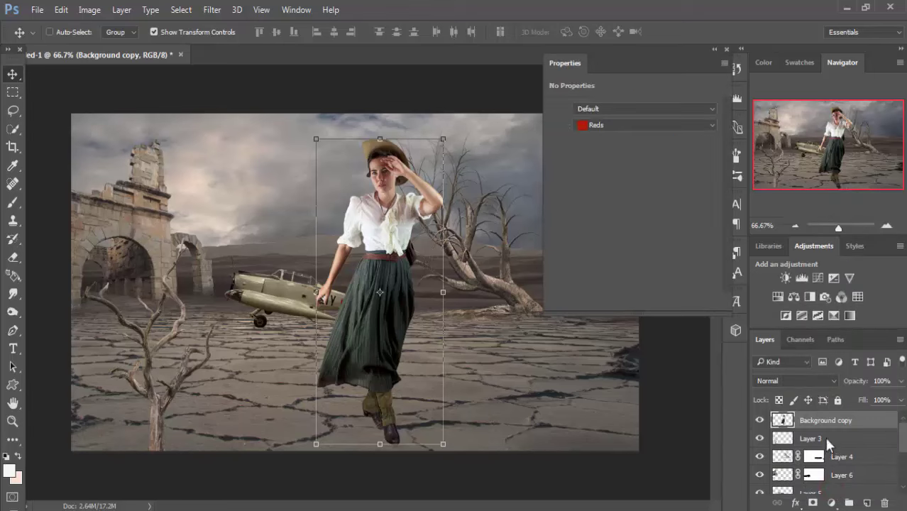
drag(632, 151, 649, 152)
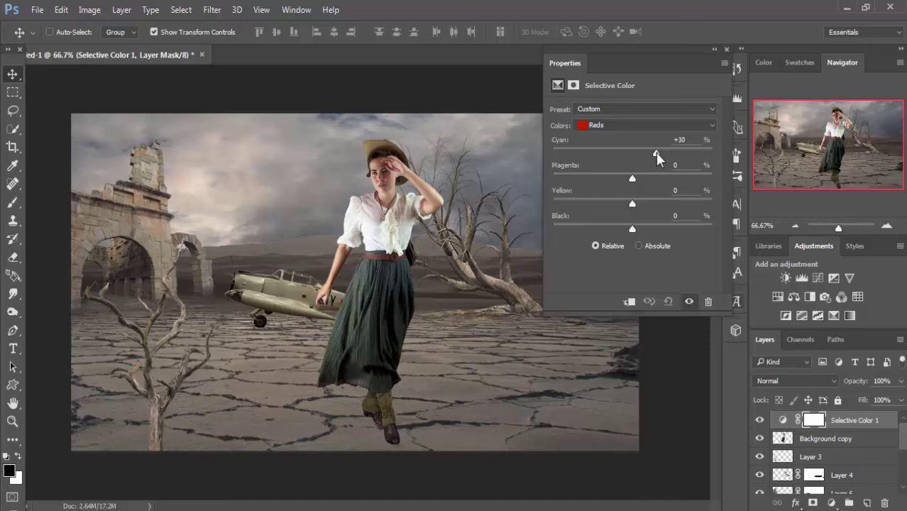
mouse_move(670, 152)
mouse_down()
mouse_move(619, 157)
mouse_move(620, 179)
mouse_move(639, 179)
mouse_move(629, 182)
mouse_up()
drag(597, 174, 616, 173)
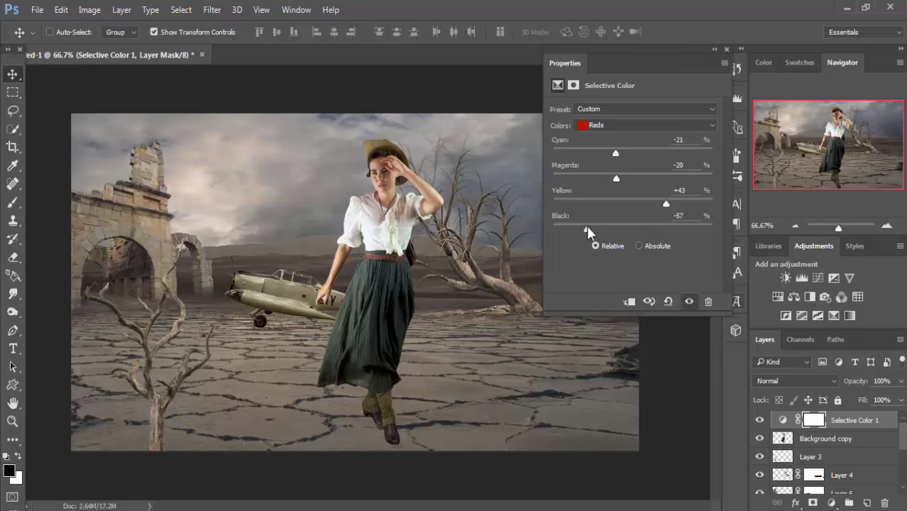
drag(587, 227, 659, 229)
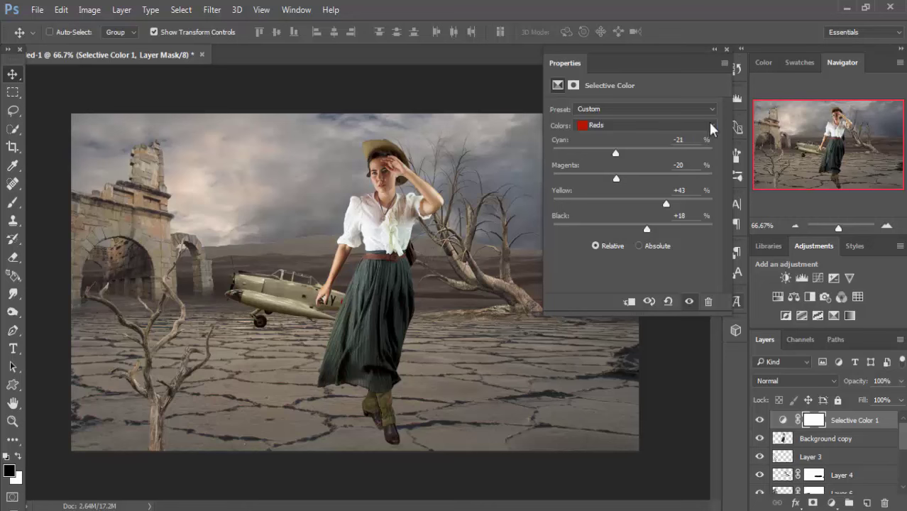
- Set the Neutrals to Cyan +6, Magenta -3, Yellow +13, Black +4
click(711, 126)
click(645, 216)
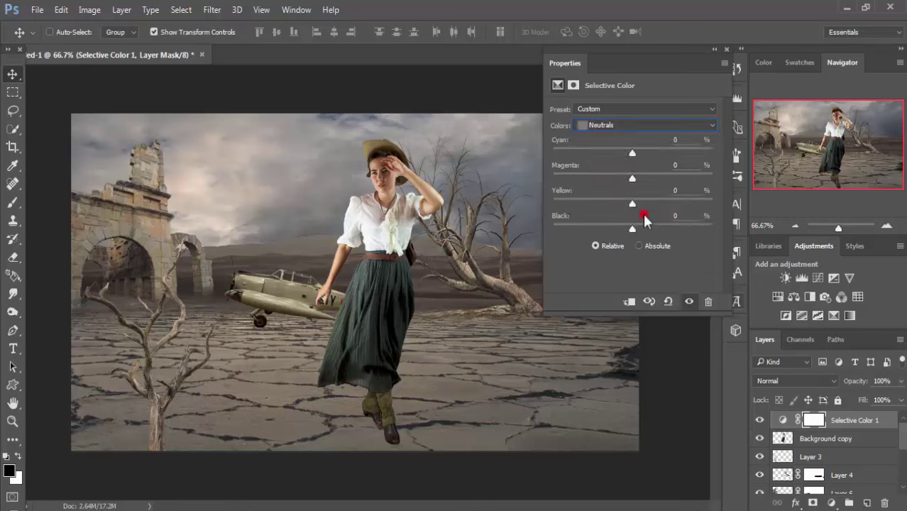
mouse_move(632, 153)
mouse_down()
mouse_move(610, 152)
mouse_move(651, 154)
mouse_move(636, 156)
mouse_move(634, 179)
mouse_move(652, 178)
mouse_move(630, 180)
mouse_up()
drag(631, 200, 650, 199)
drag(632, 228, 634, 228)
click(727, 51)
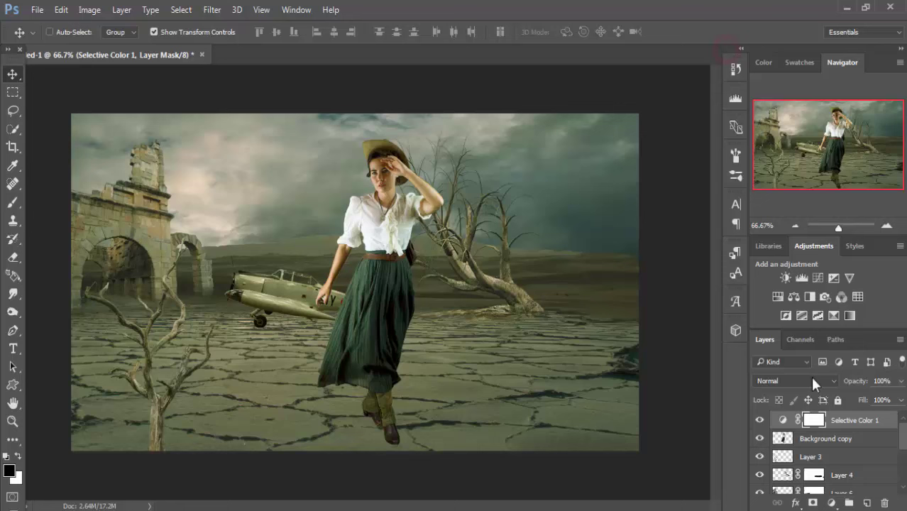
click(845, 420)
- Add a Gradient Map adjustment layer with its left gradient stop set to mid grey
click(832, 503)
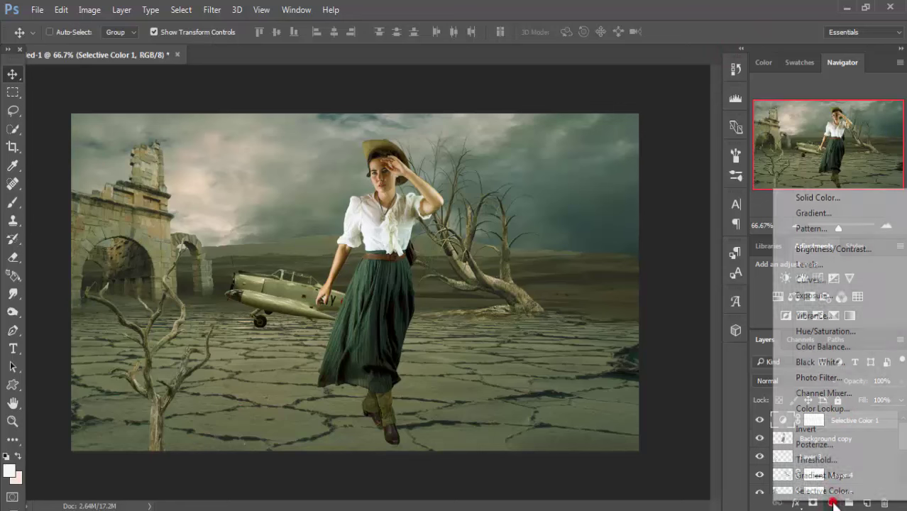
click(824, 475)
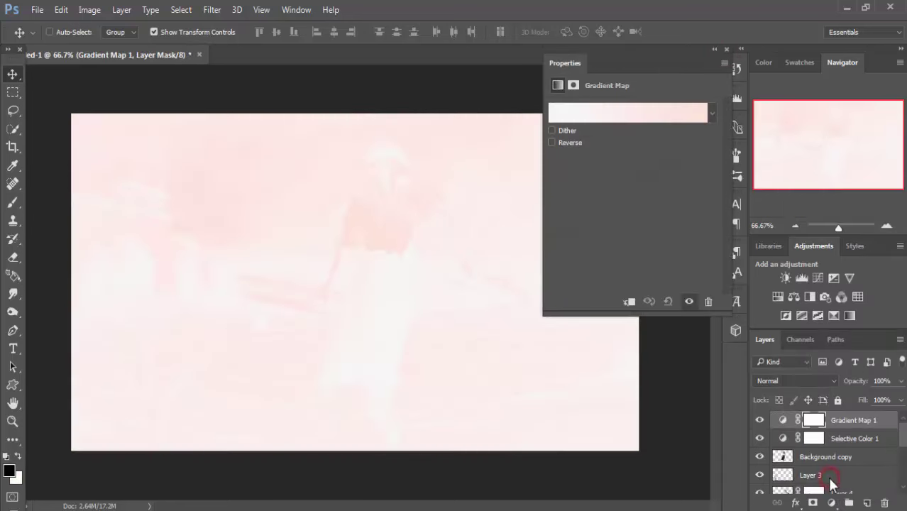
click(628, 114)
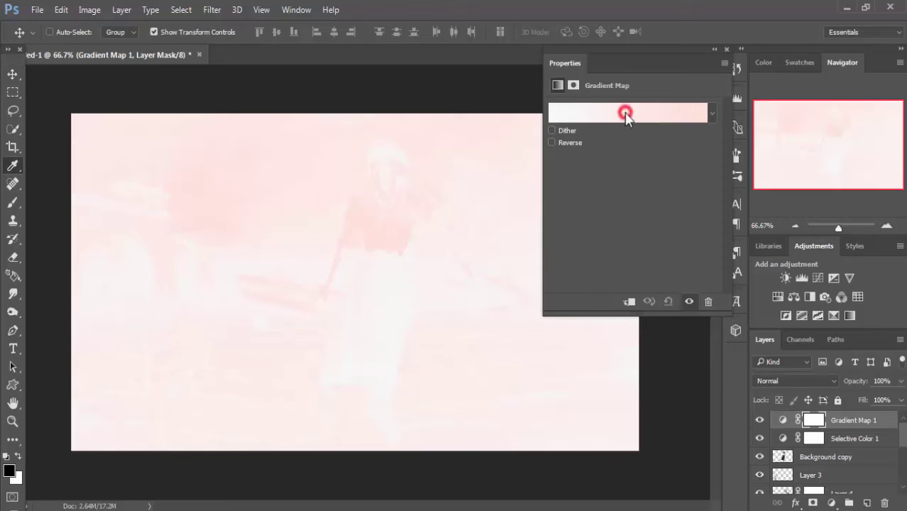
click(325, 297)
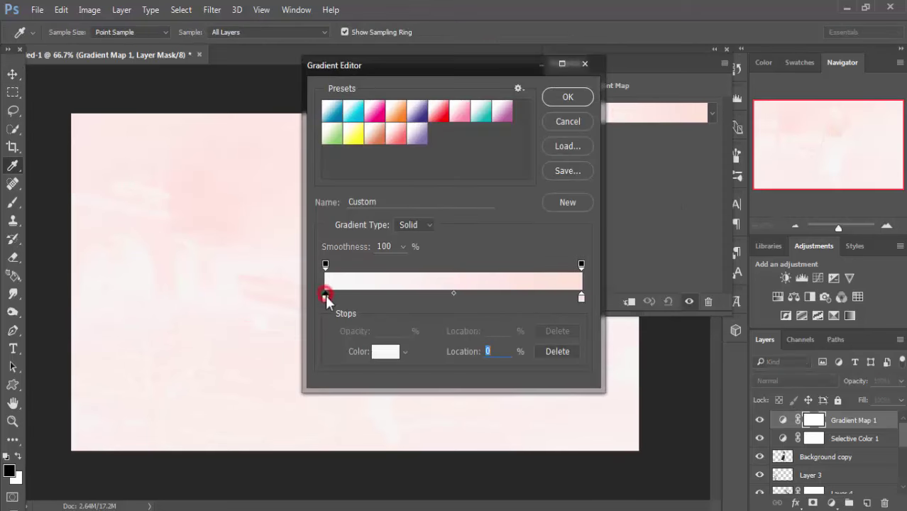
click(385, 351)
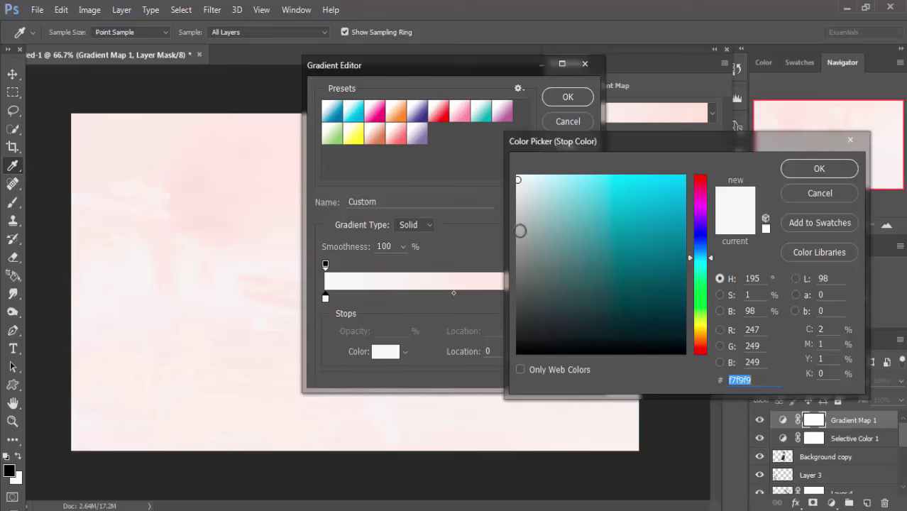
click(521, 253)
drag(521, 253, 519, 252)
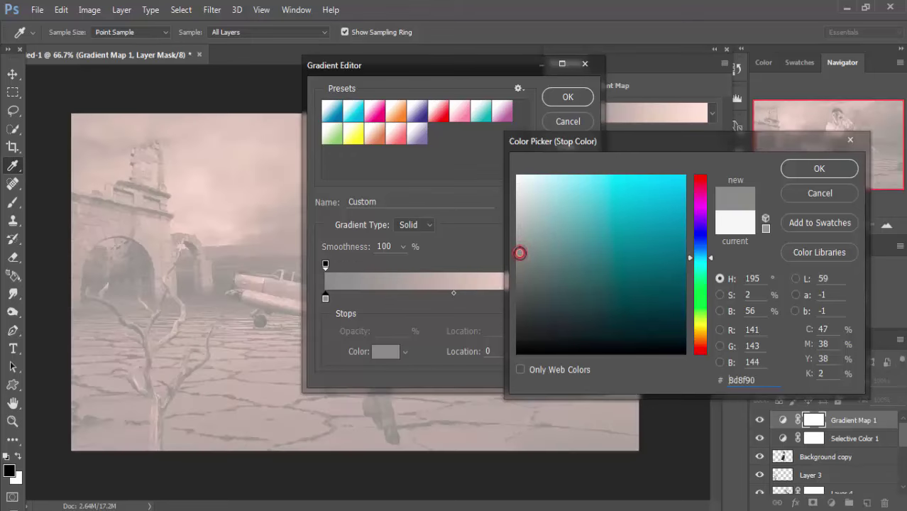
click(820, 170)
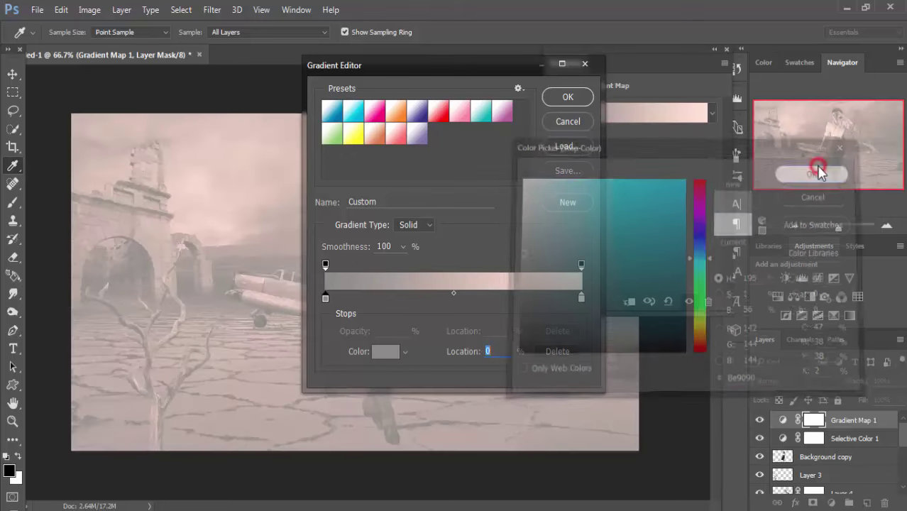
click(561, 98)
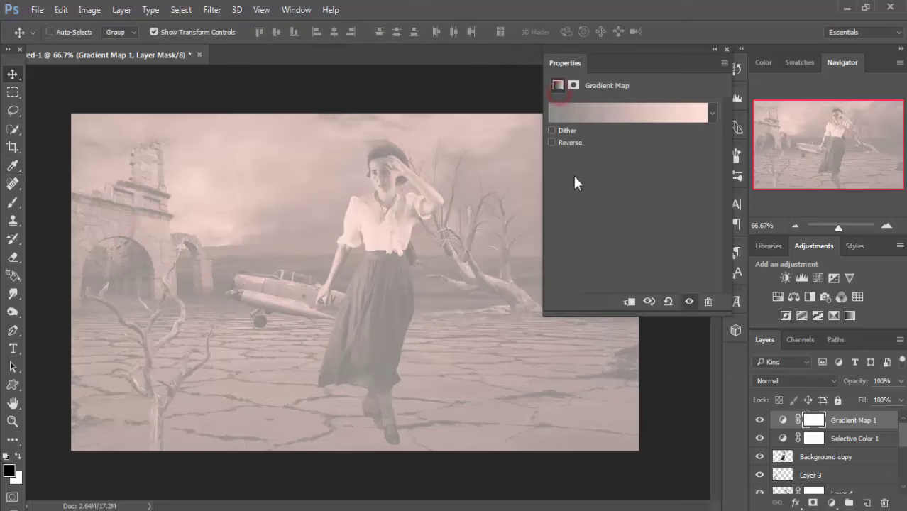
click(725, 47)
- Set the Gradient Map 1 layer's blend mode to Soft Light
click(803, 380)
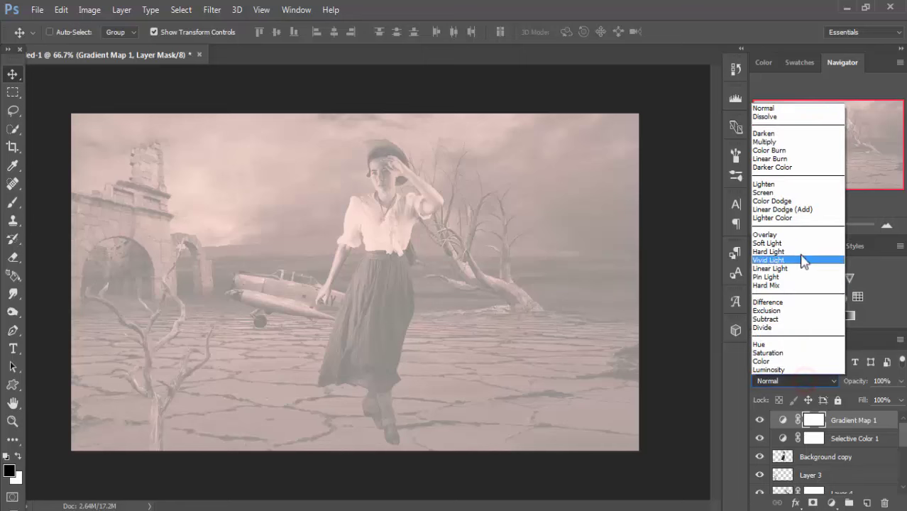
click(795, 238)
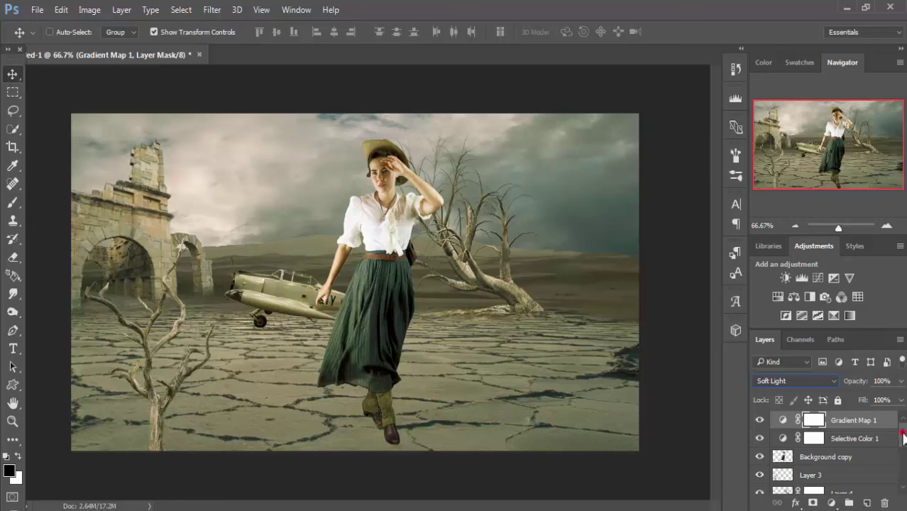
mouse_move(904, 437)
mouse_down()
mouse_move(904, 458)
mouse_move(906, 449)
mouse_up()
- Move the left dead tree (Layer 3) beside the arch and shrink it slightly
click(838, 438)
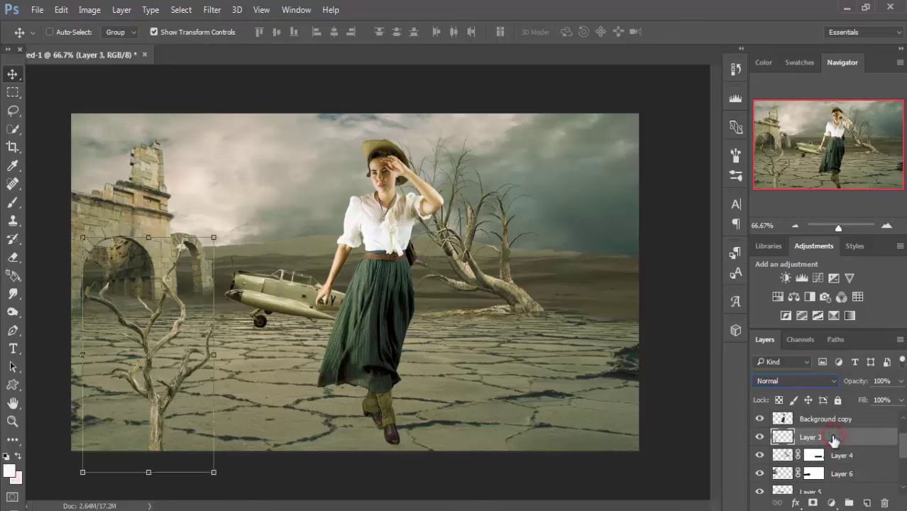
drag(160, 344, 189, 271)
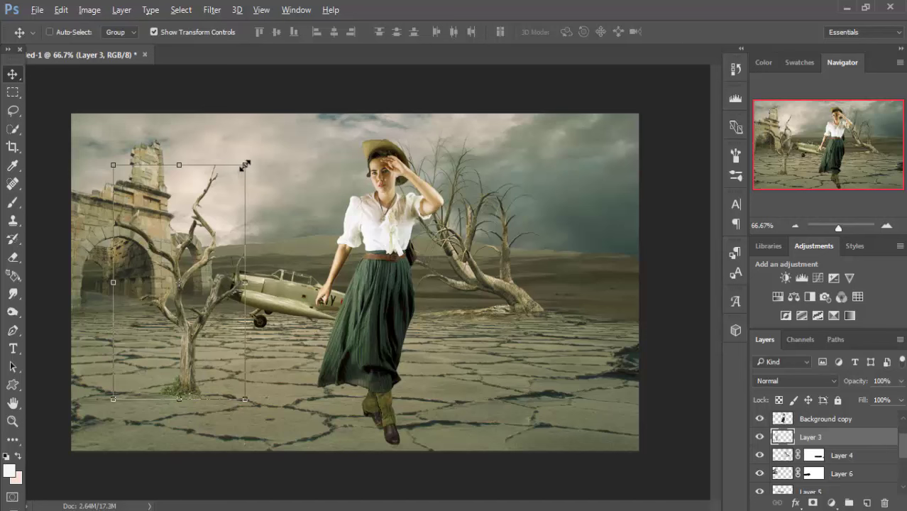
drag(245, 166, 244, 187)
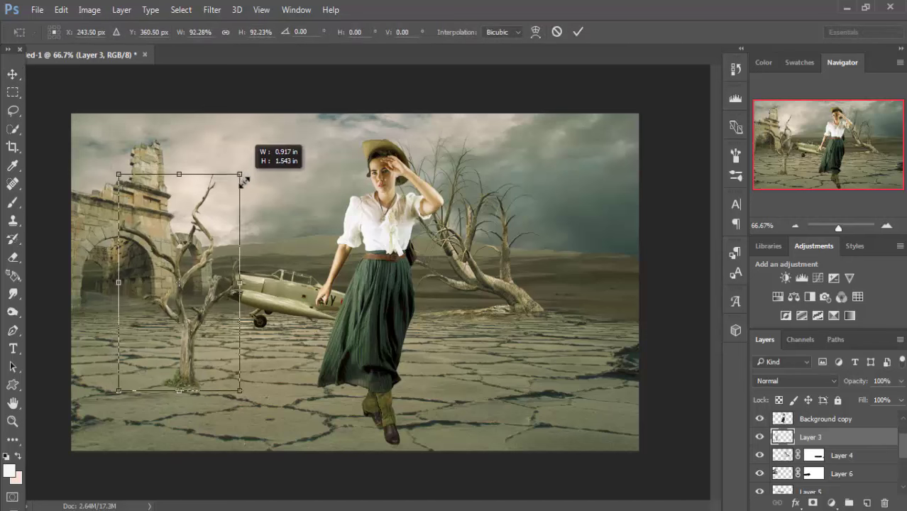
drag(186, 332, 195, 343)
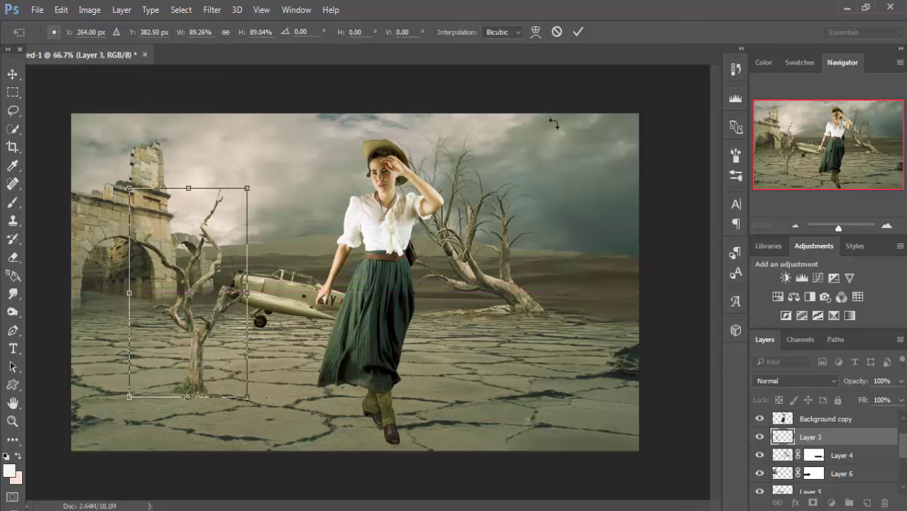
click(578, 32)
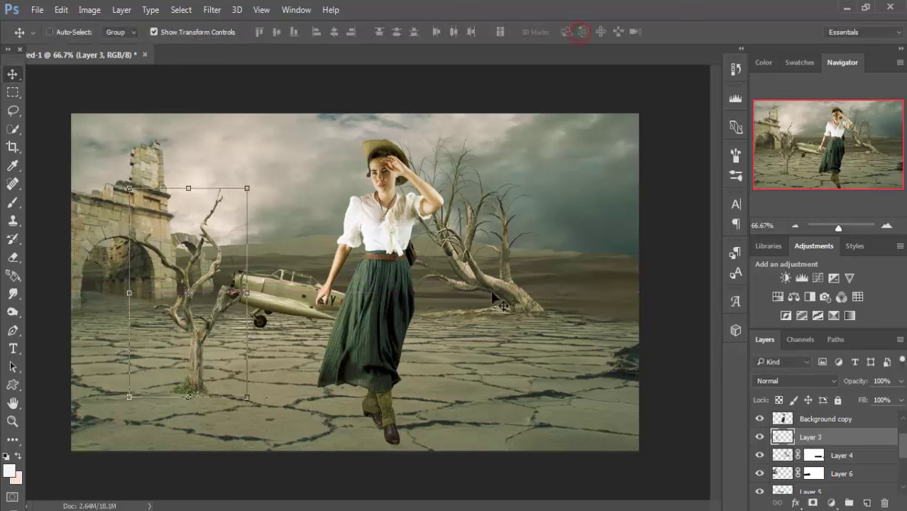
- Duplicate Layer 3 as Layer 3 copy
right_click(817, 438)
click(684, 62)
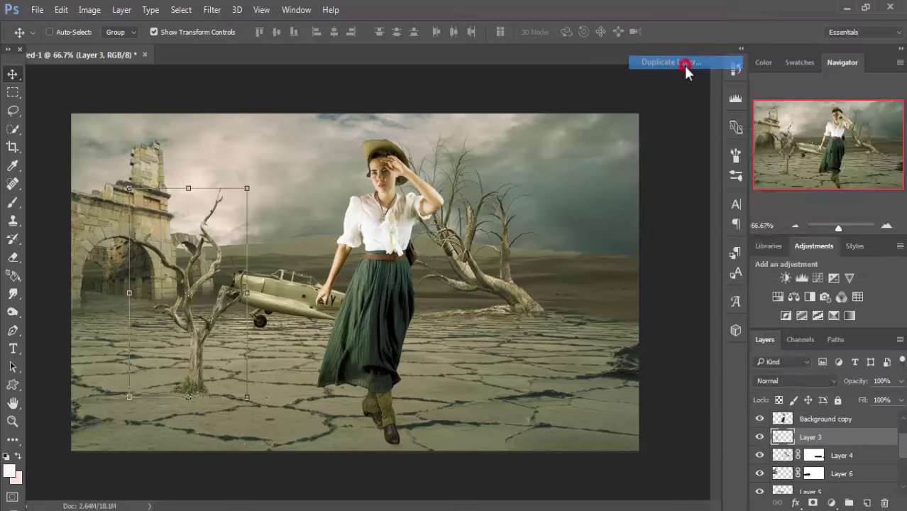
click(833, 171)
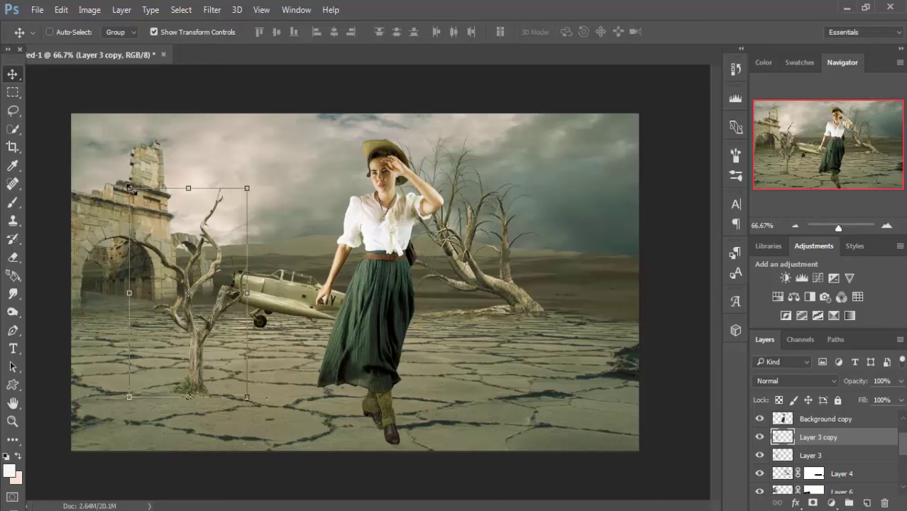
- Distort the tree copy flat along the ground toward the left and apply the transform
key(ctrl)
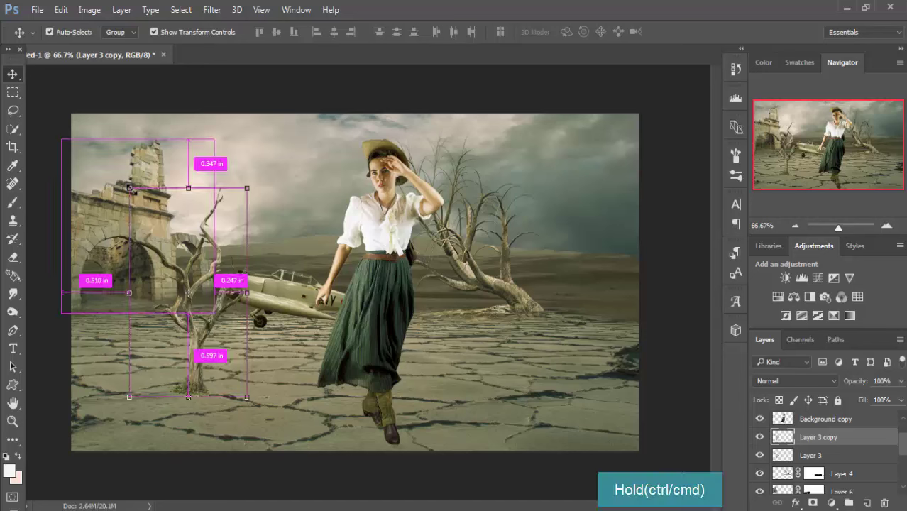
drag(129, 188, 84, 237)
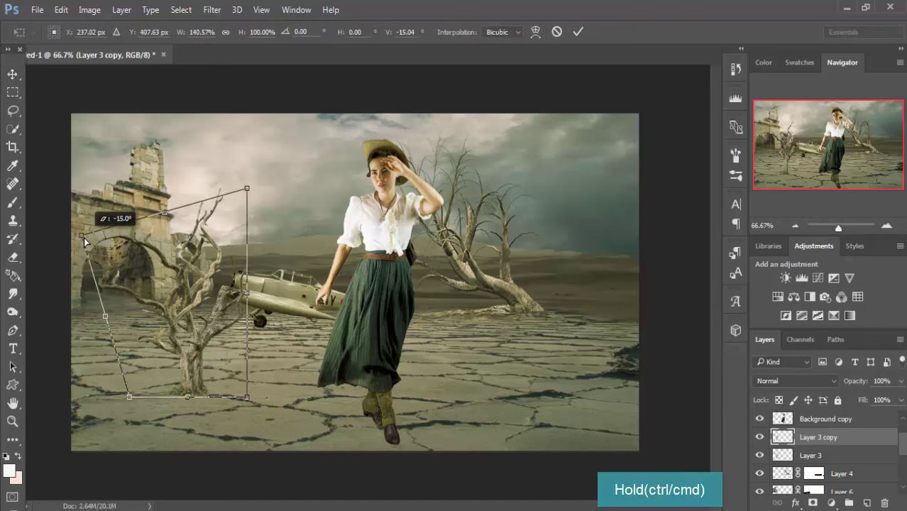
drag(247, 189, 143, 226)
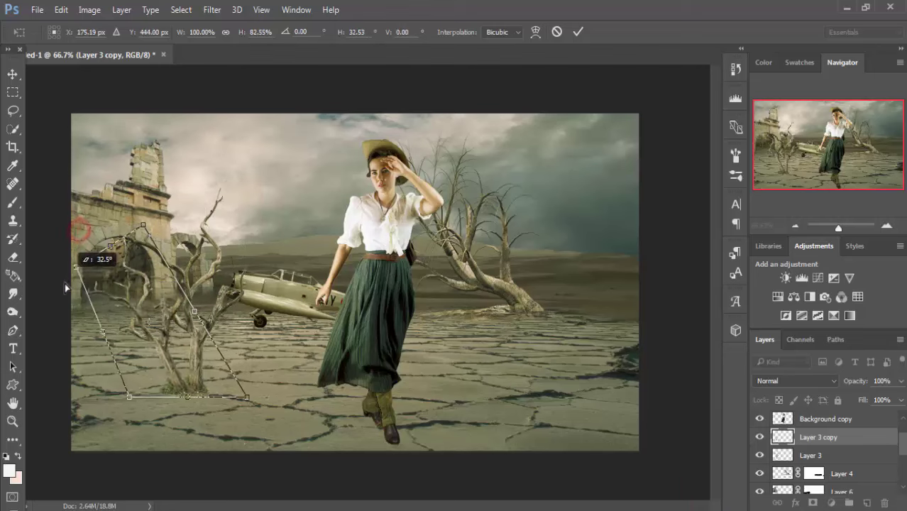
drag(79, 238, 63, 297)
drag(144, 229, 139, 283)
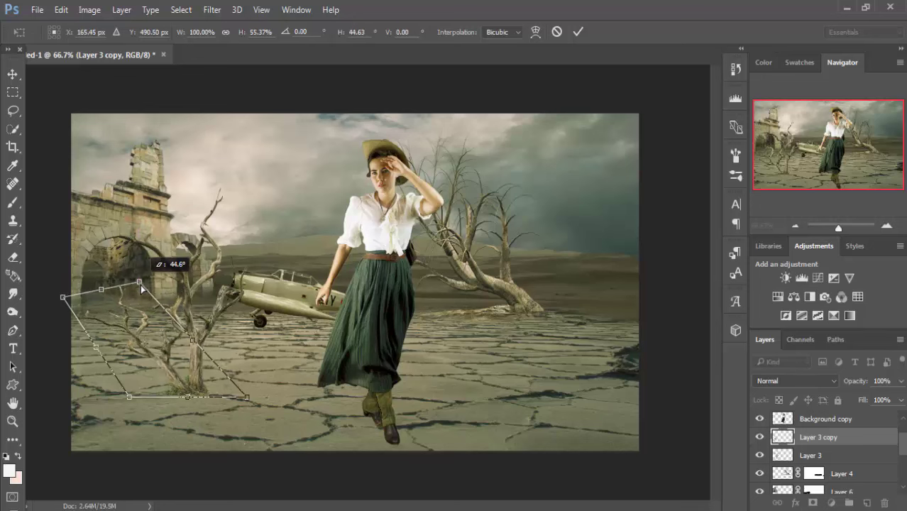
drag(140, 283, 137, 286)
drag(63, 297, 66, 326)
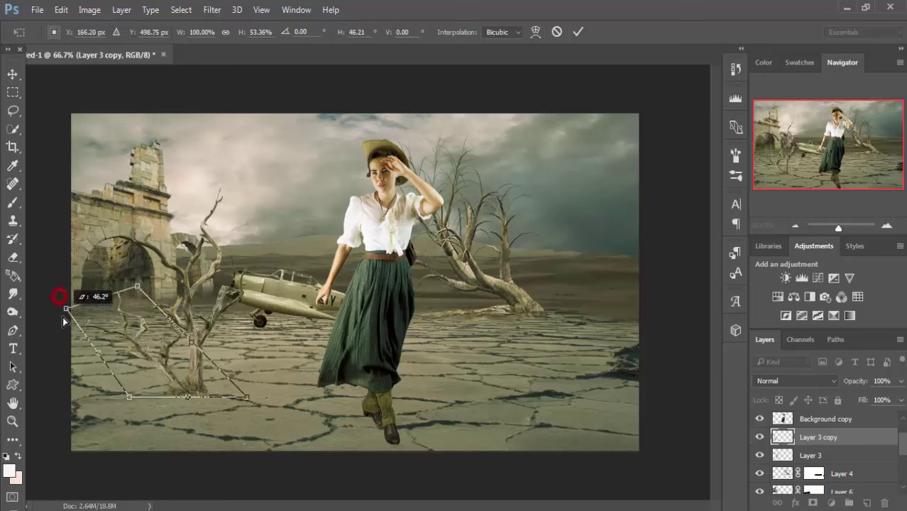
drag(137, 288, 152, 319)
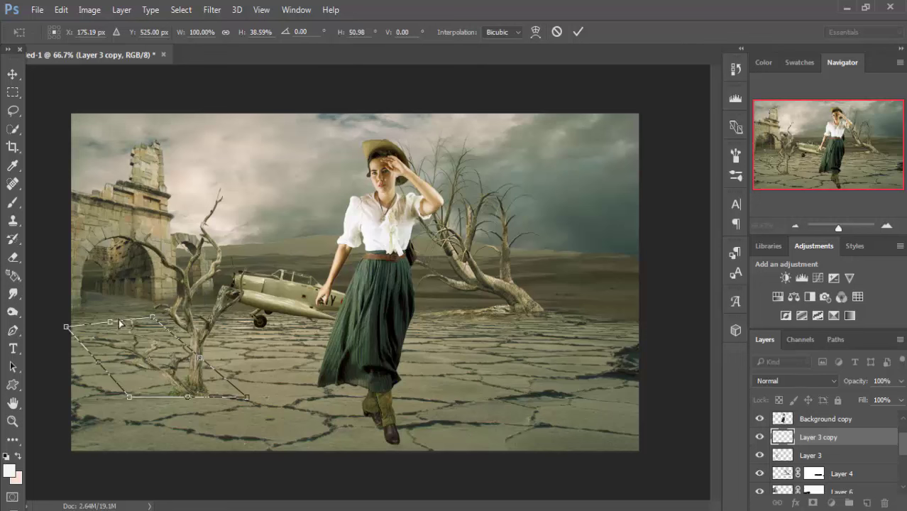
drag(66, 327, 41, 337)
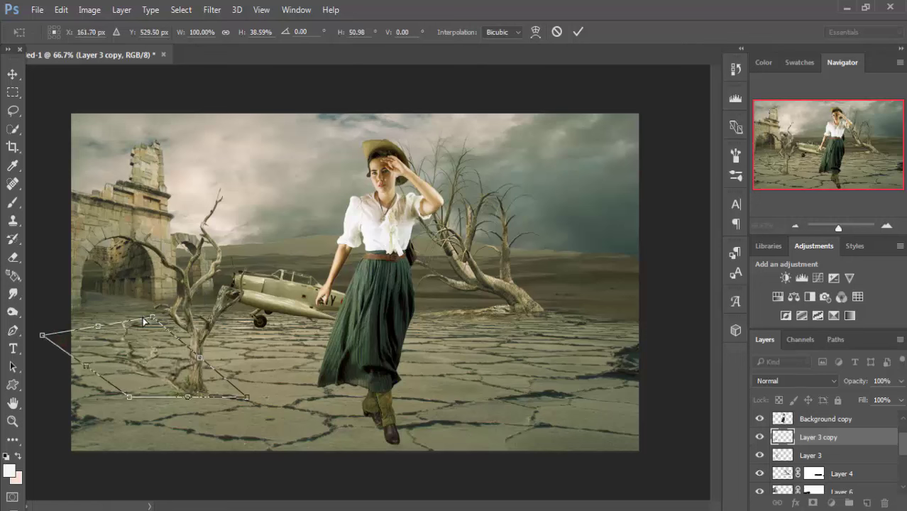
drag(152, 318, 120, 323)
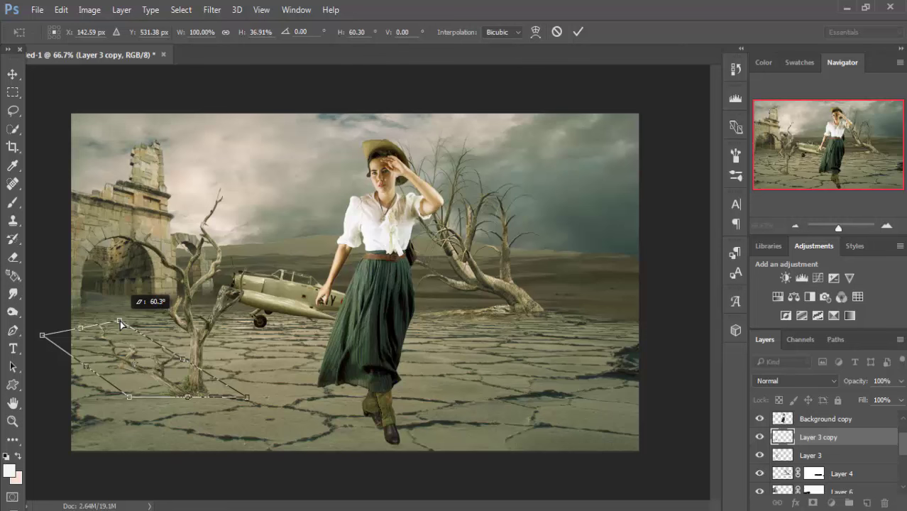
drag(120, 321, 120, 320)
click(578, 32)
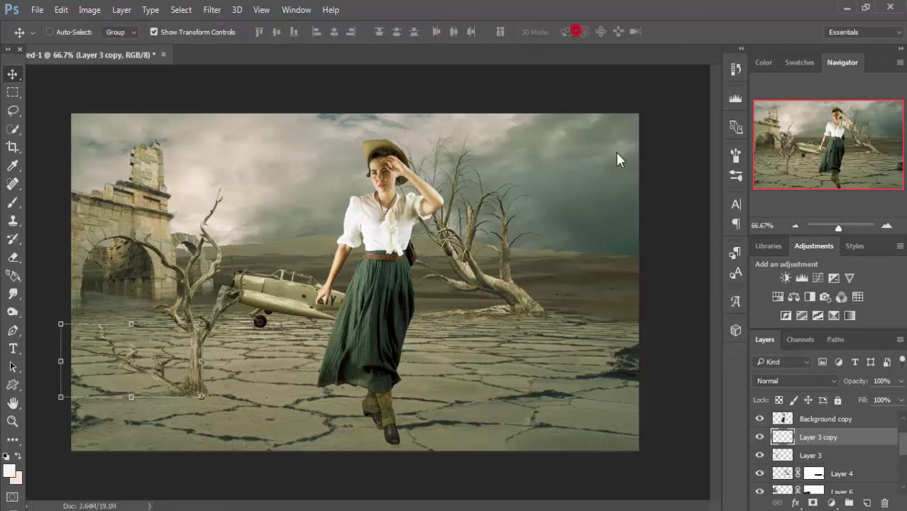
- Give Layer 3 copy a black Color Overlay and nudge it into place
click(831, 502)
click(796, 503)
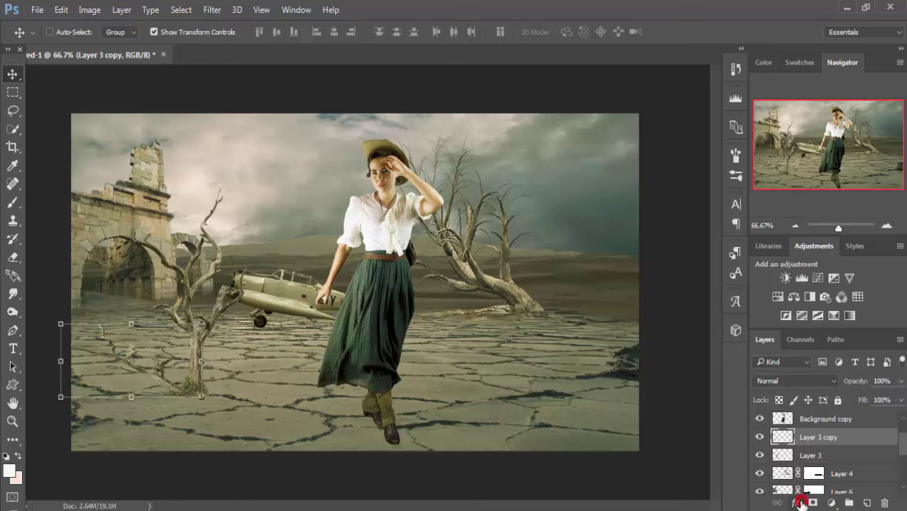
click(817, 429)
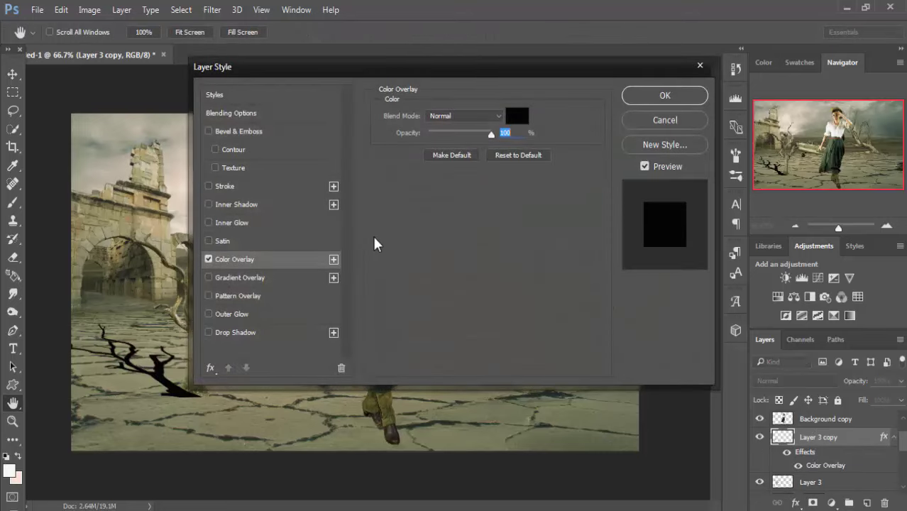
click(657, 97)
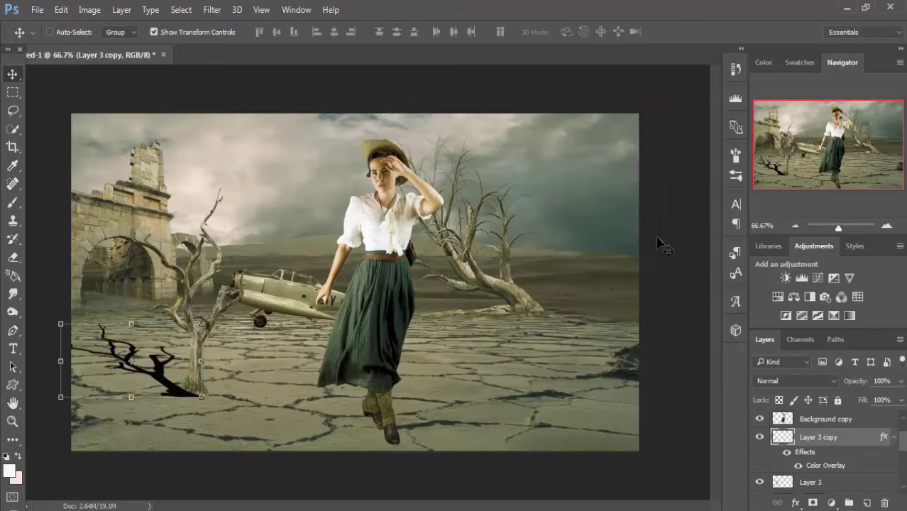
key(shift+Right)
key(shift+Up)
- Move the shadow layer below Layer 3 and set its opacity to 55%
drag(860, 434, 858, 493)
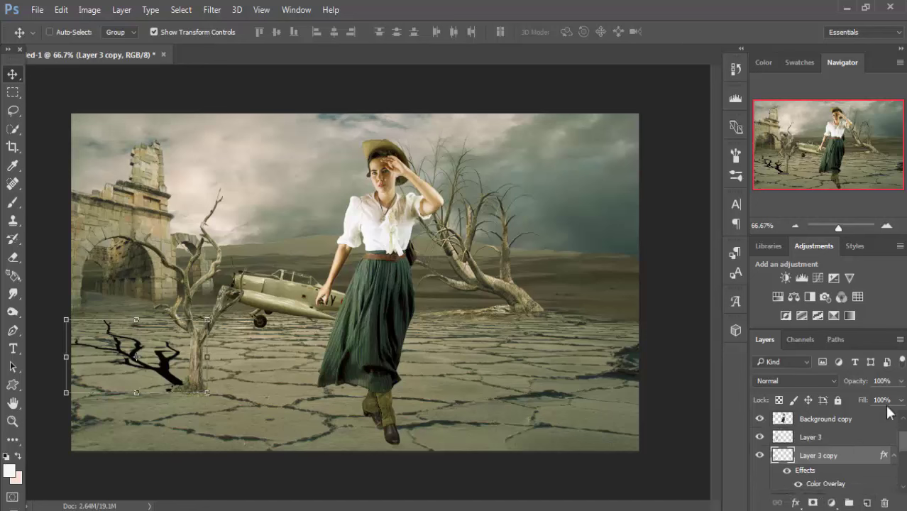
click(901, 381)
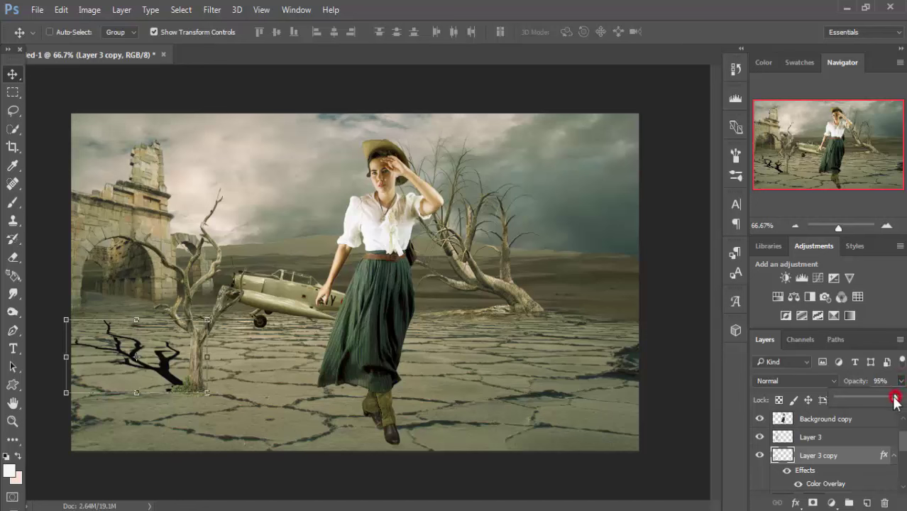
drag(899, 397, 873, 398)
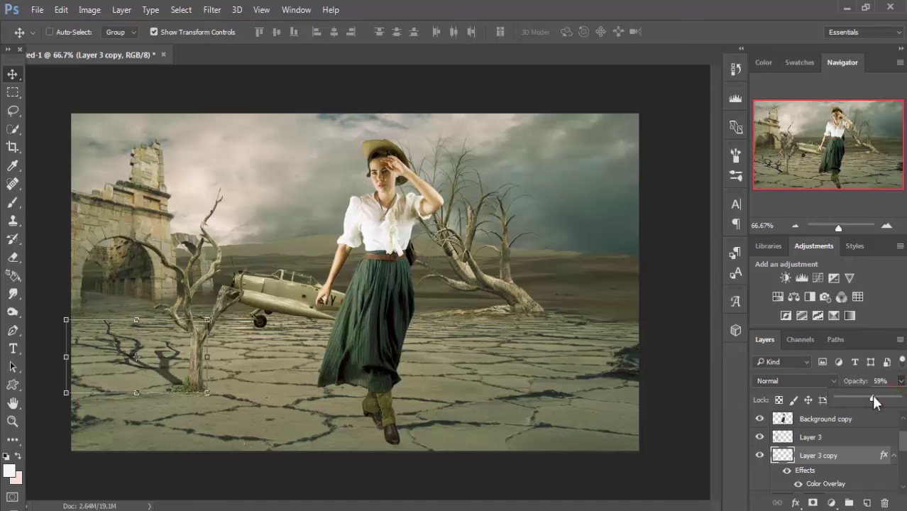
drag(873, 396, 877, 396)
drag(873, 398, 870, 396)
- Duplicate the woman's Background copy layer to create Background copy 2
click(12, 74)
click(814, 421)
right_click(814, 421)
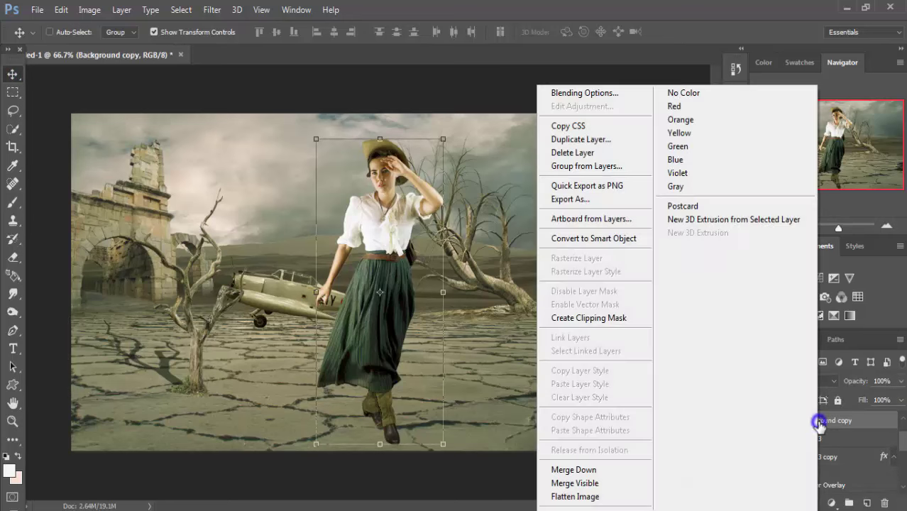
click(600, 150)
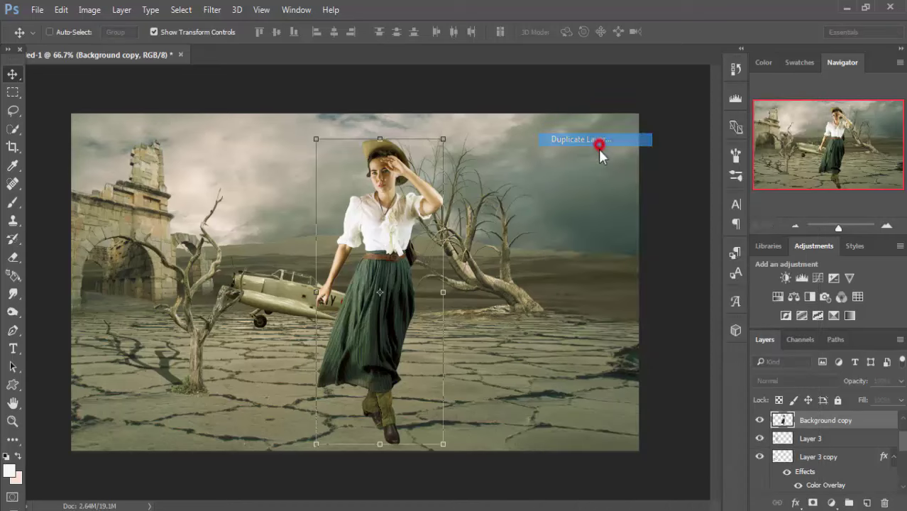
click(827, 171)
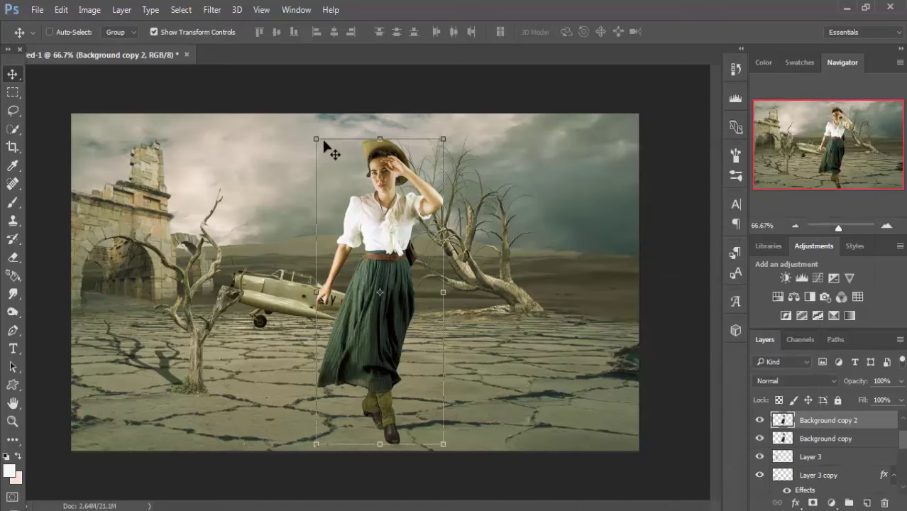
key(ctrl)
- Skew the woman copy's top corners down and left so it lies along the ground
drag(318, 144, 194, 214)
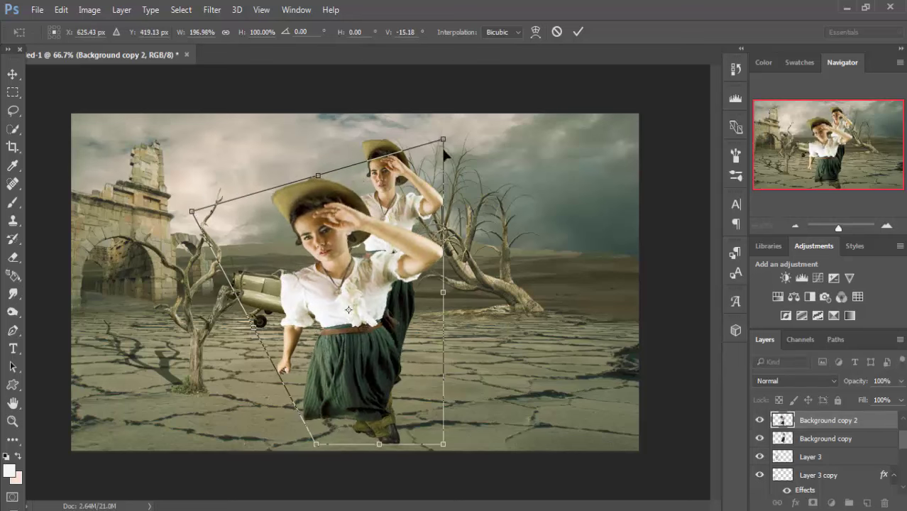
drag(442, 140, 266, 208)
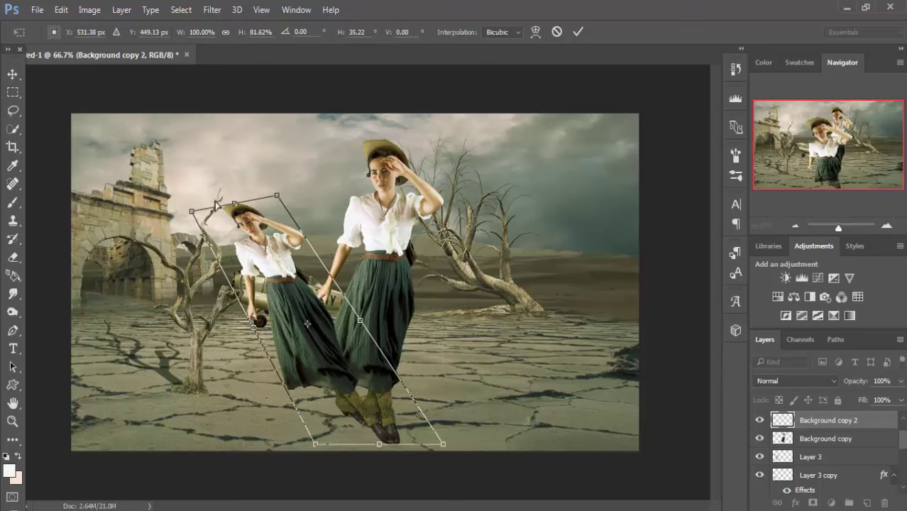
drag(189, 209, 187, 289)
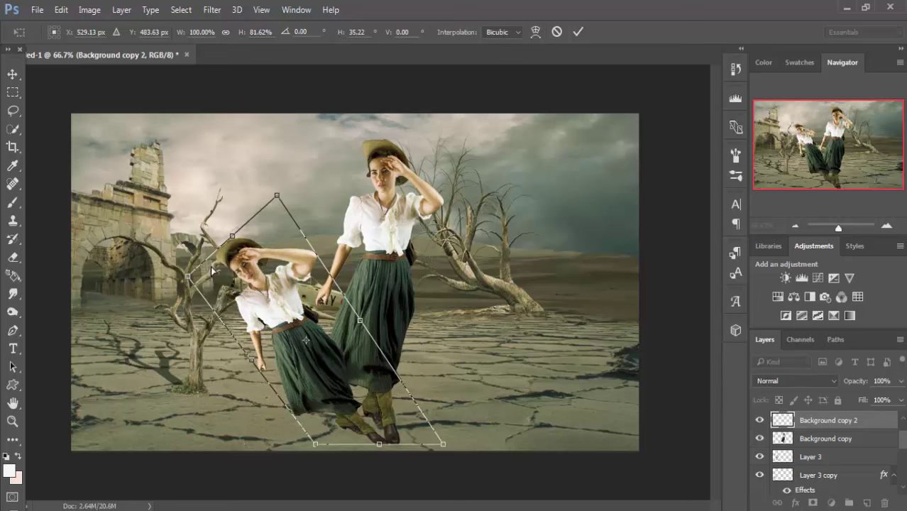
drag(277, 198, 251, 270)
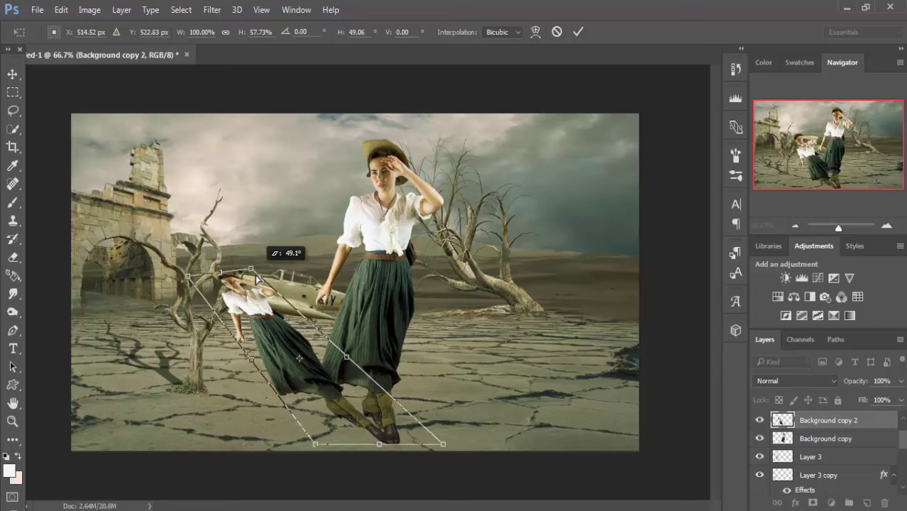
drag(187, 281, 166, 323)
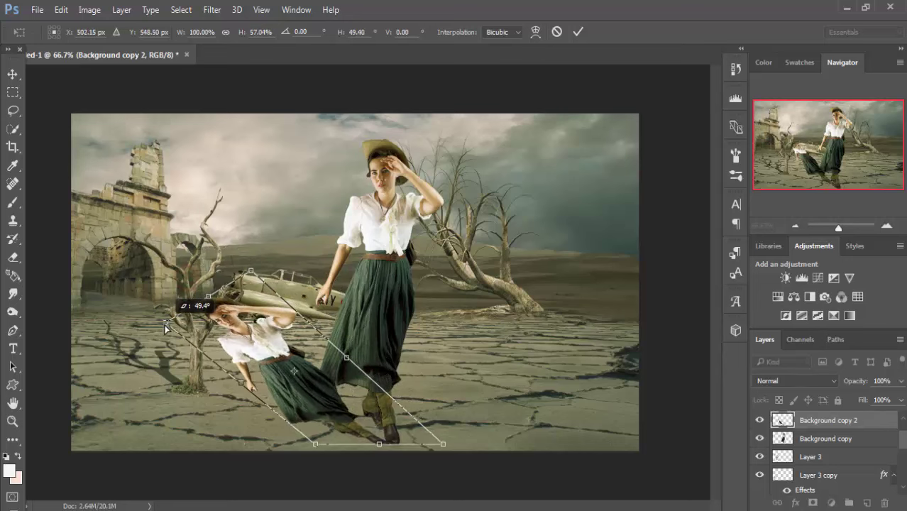
drag(260, 275, 272, 317)
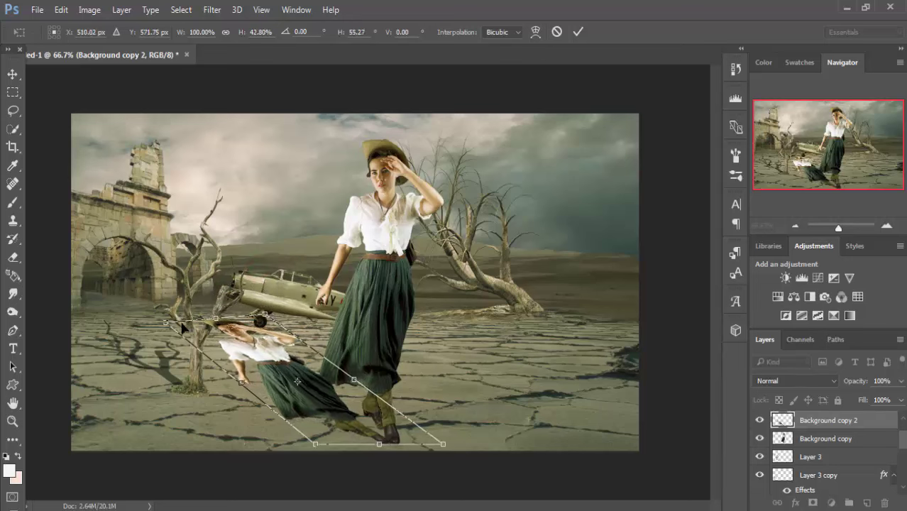
drag(170, 326, 155, 330)
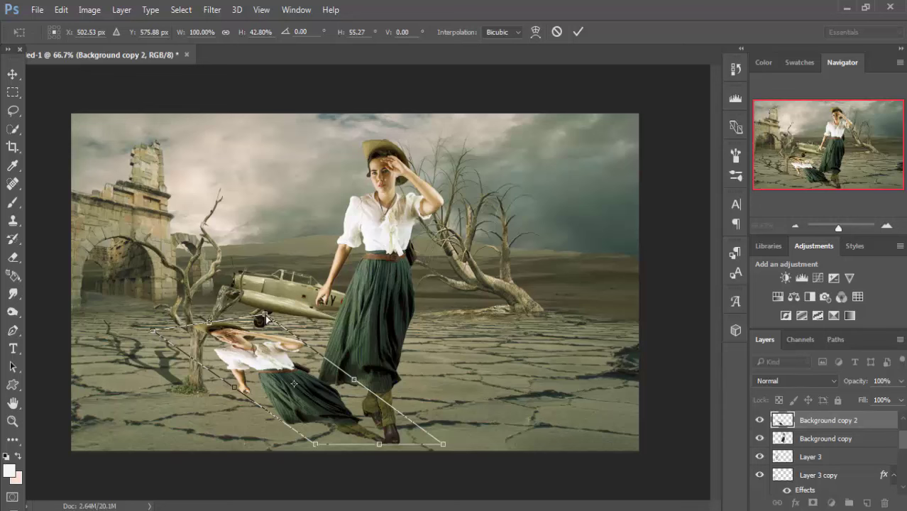
- Refine the lying copy's skew, apply it, and stack it below Background copy
drag(264, 315, 225, 326)
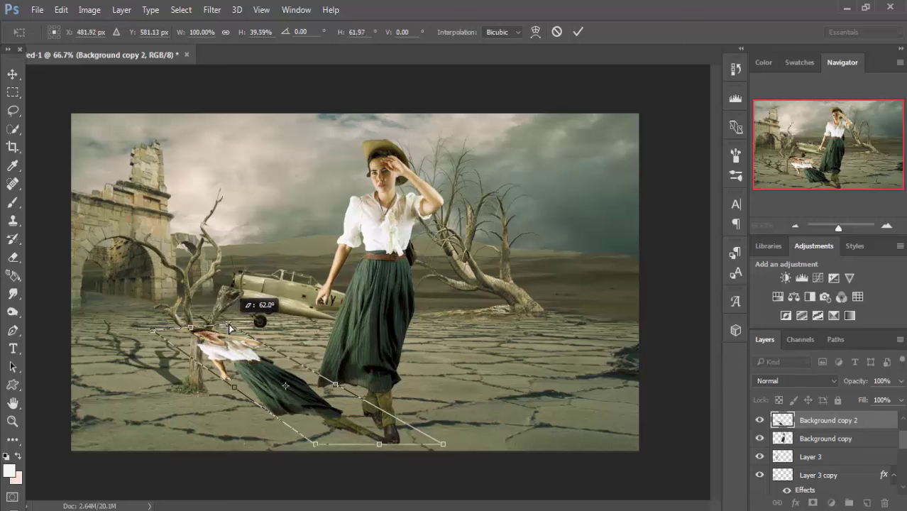
drag(225, 328, 230, 330)
drag(151, 330, 137, 344)
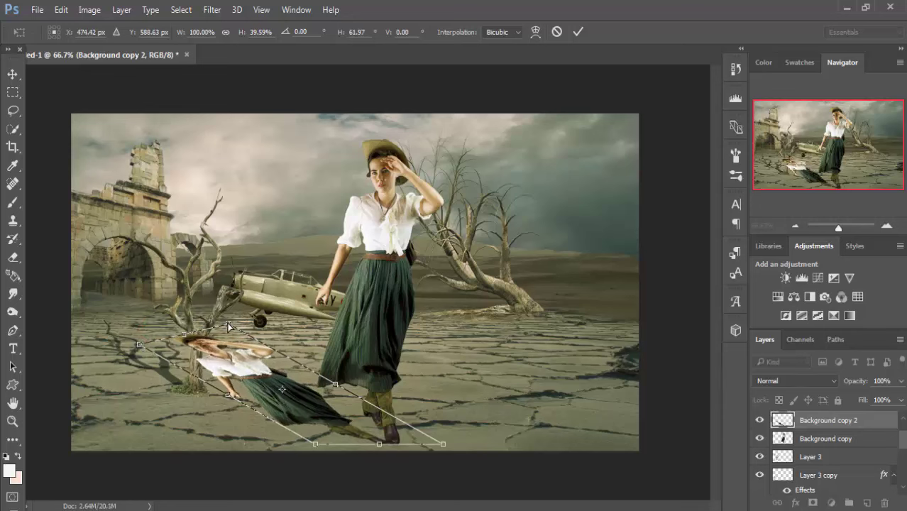
drag(222, 320, 203, 329)
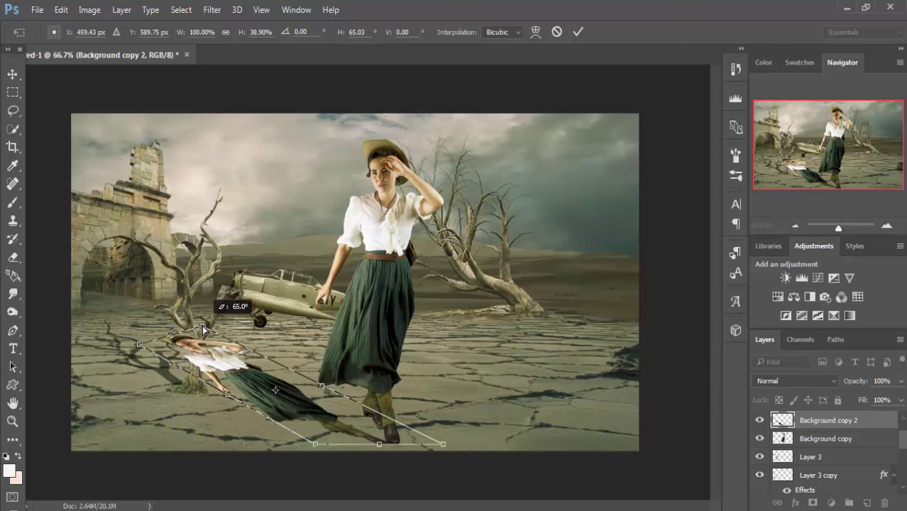
drag(203, 329, 206, 331)
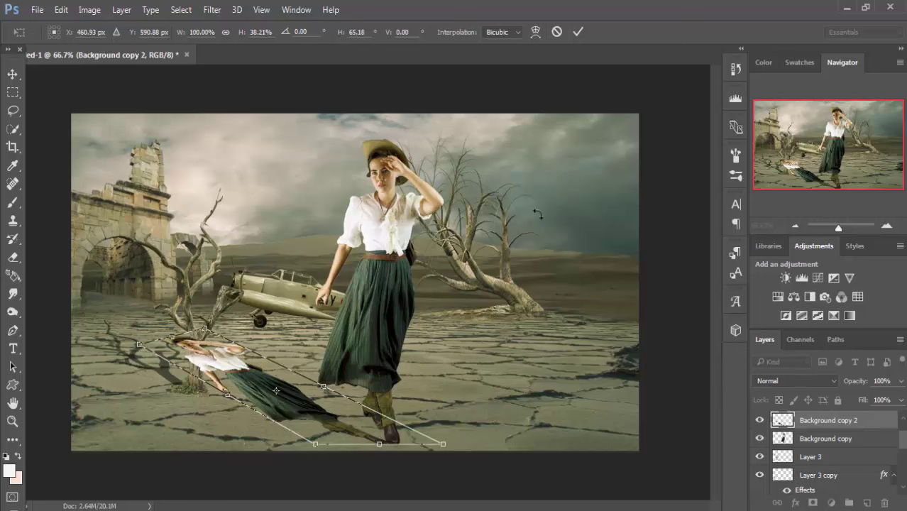
click(577, 32)
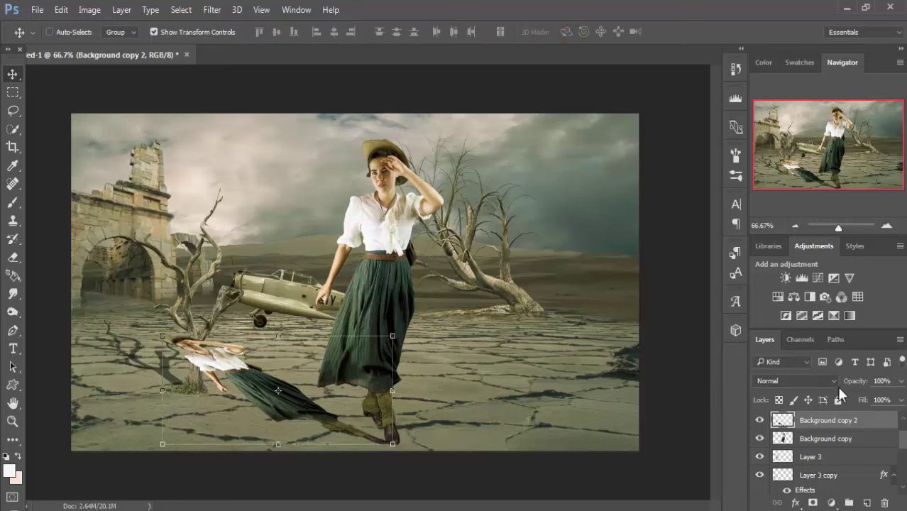
drag(834, 421, 837, 444)
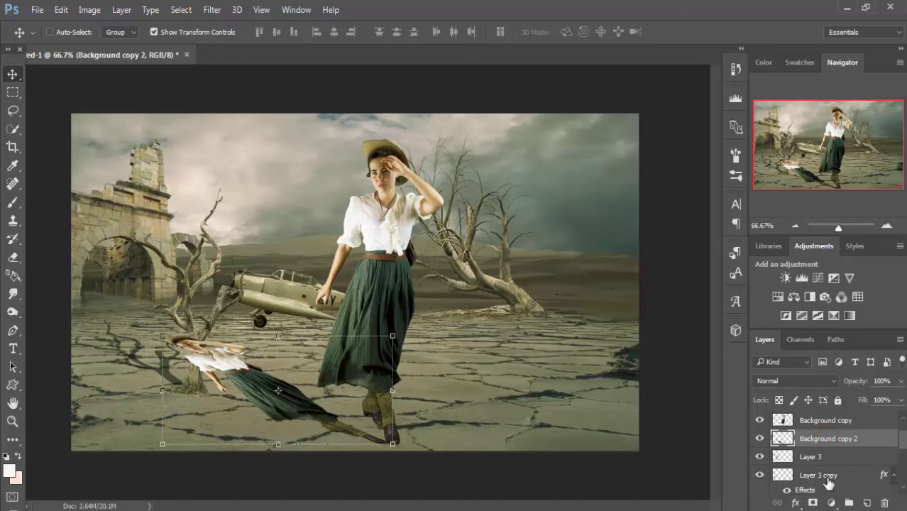
- Mask Background copy 2 and paint black with a 15 px brush along the skirt's lower edge
key(ctrl+plus)
key(ctrl+plus)
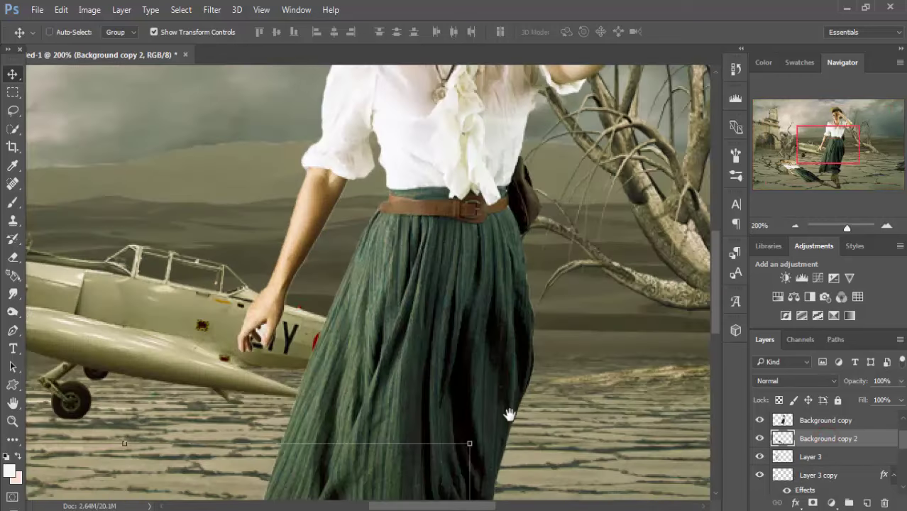
mouse_move(509, 414)
mouse_down()
mouse_move(543, 138)
mouse_move(556, 101)
mouse_up()
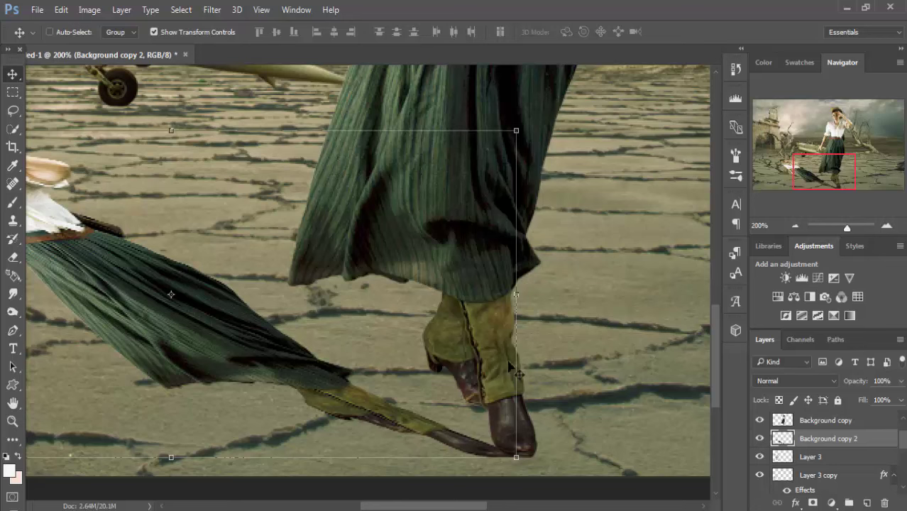
click(807, 439)
click(813, 502)
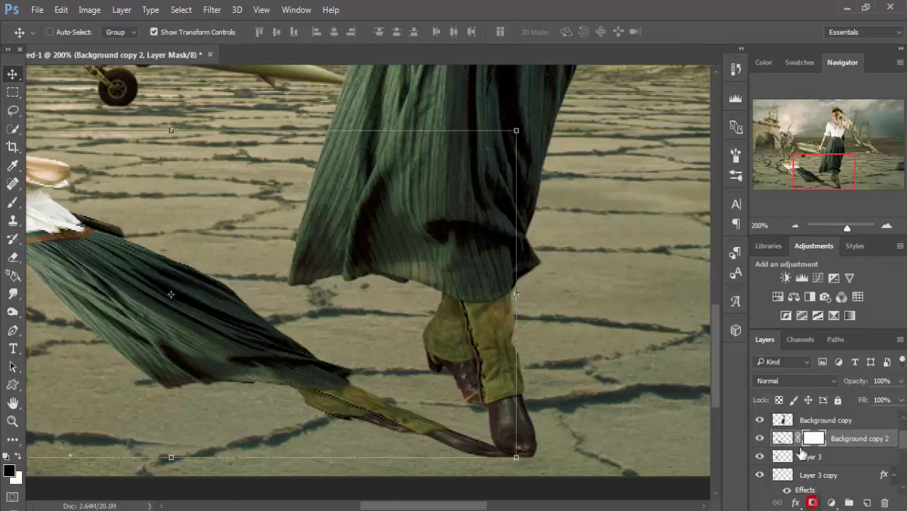
click(14, 204)
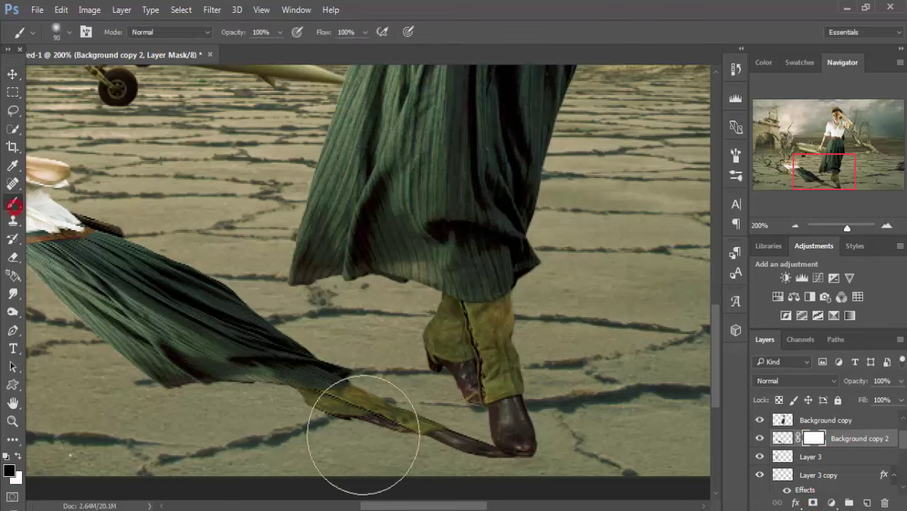
key(bracketleft)
key(bracketleft)
key(bracketleft)
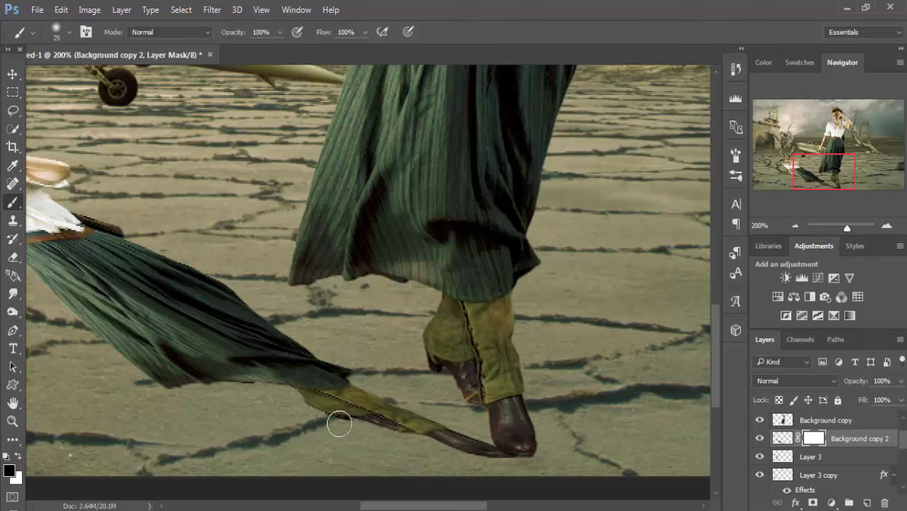
drag(303, 399, 407, 441)
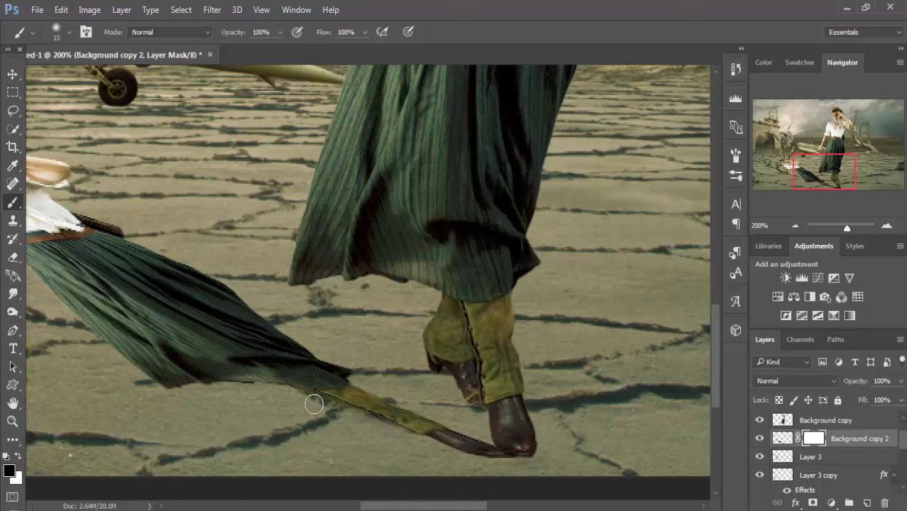
mouse_move(317, 404)
mouse_down()
mouse_move(300, 397)
mouse_move(392, 433)
mouse_up()
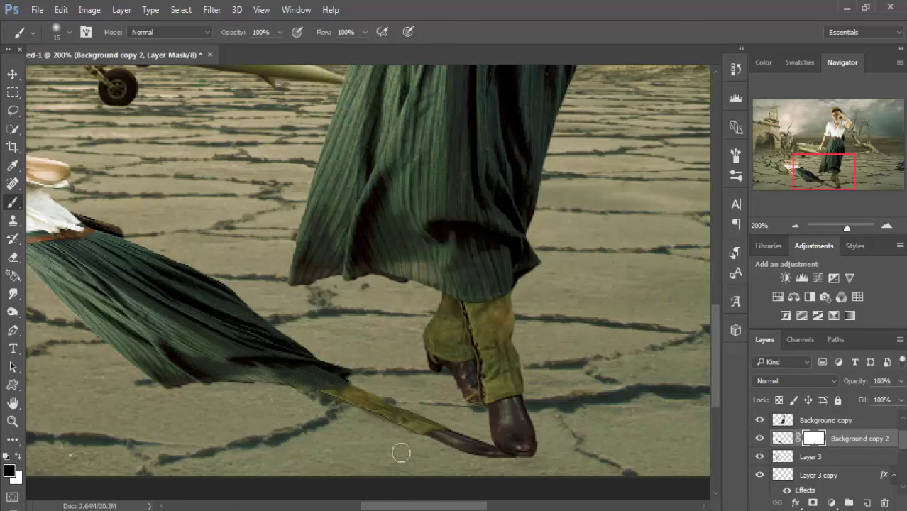
key(v)
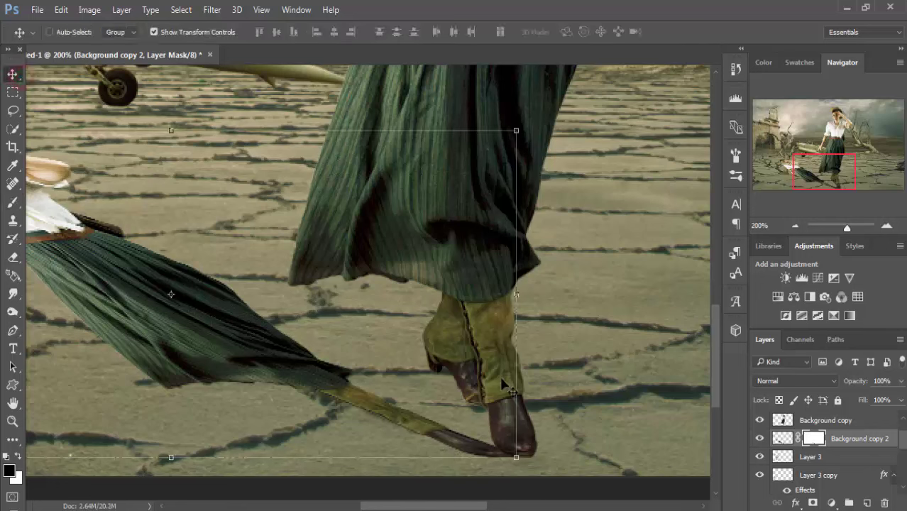
- Add a new layer and trace a polygonal selection around the gap between skirt and boot
click(867, 504)
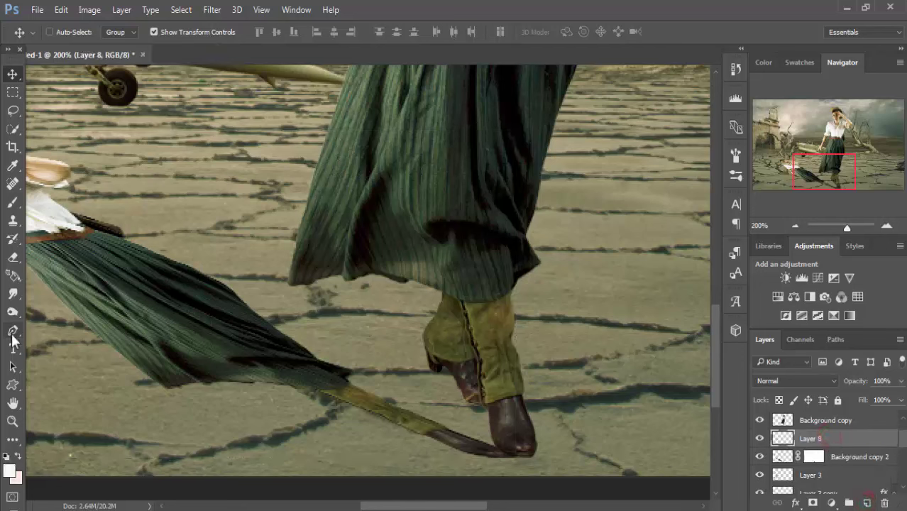
click(14, 111)
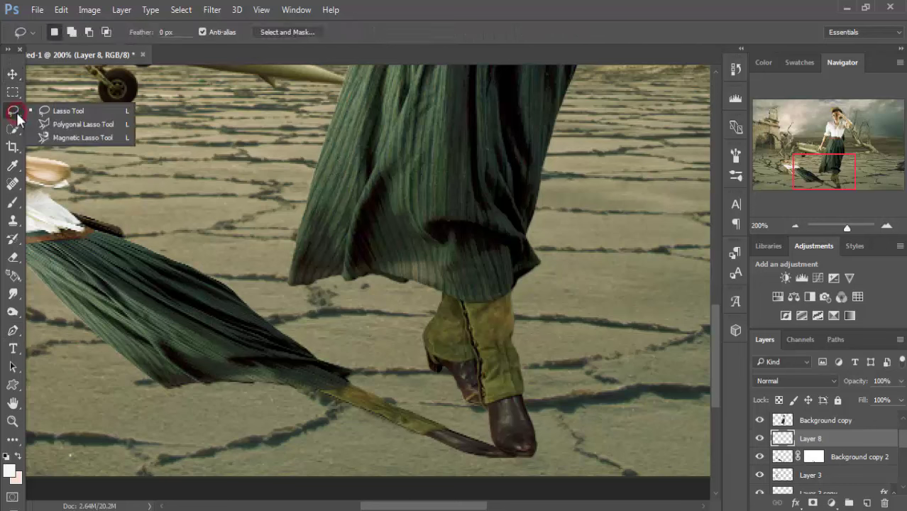
click(75, 123)
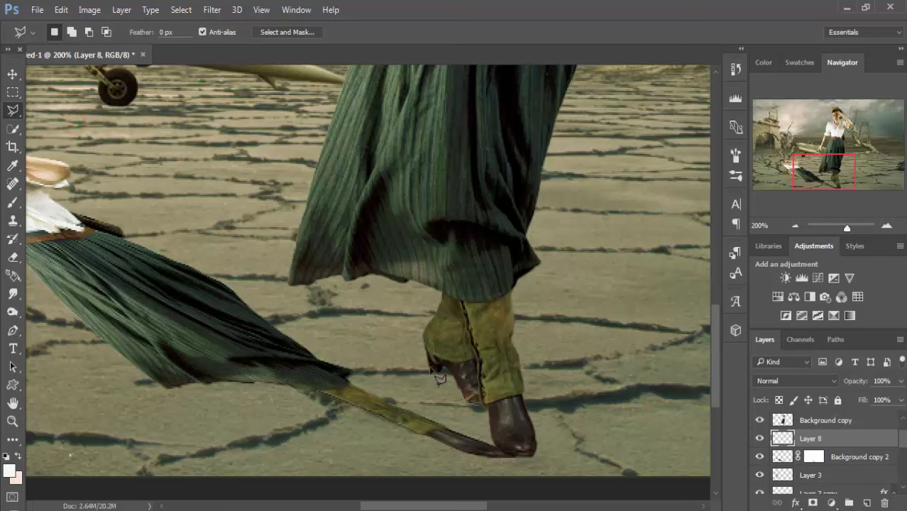
click(406, 361)
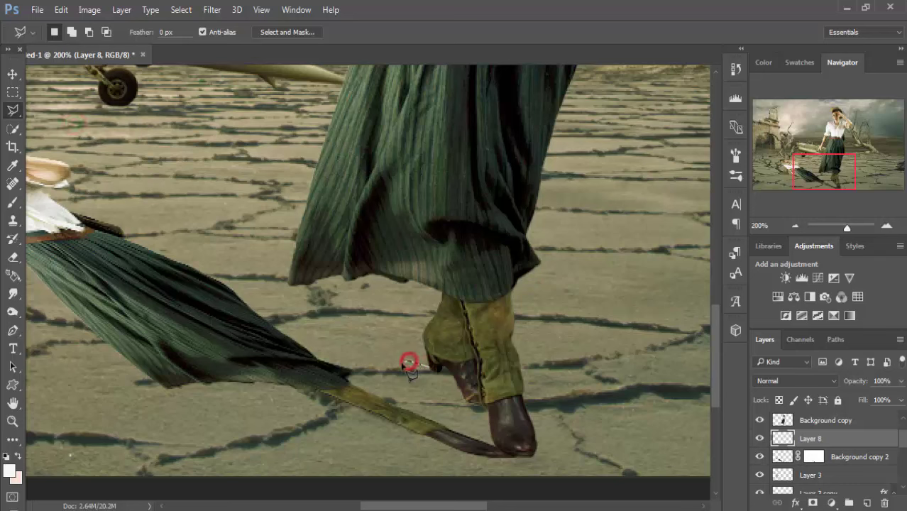
click(320, 377)
click(323, 390)
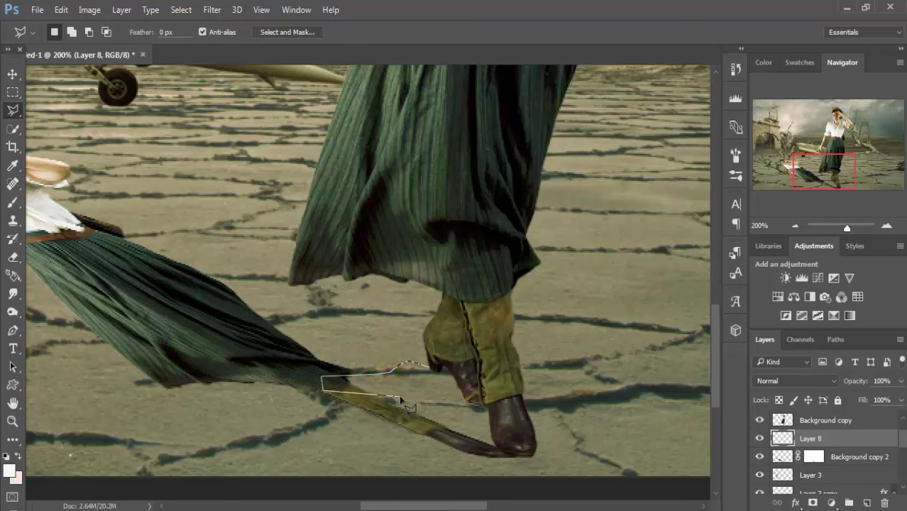
click(402, 395)
click(436, 399)
click(453, 411)
click(470, 401)
click(440, 370)
double_click(434, 363)
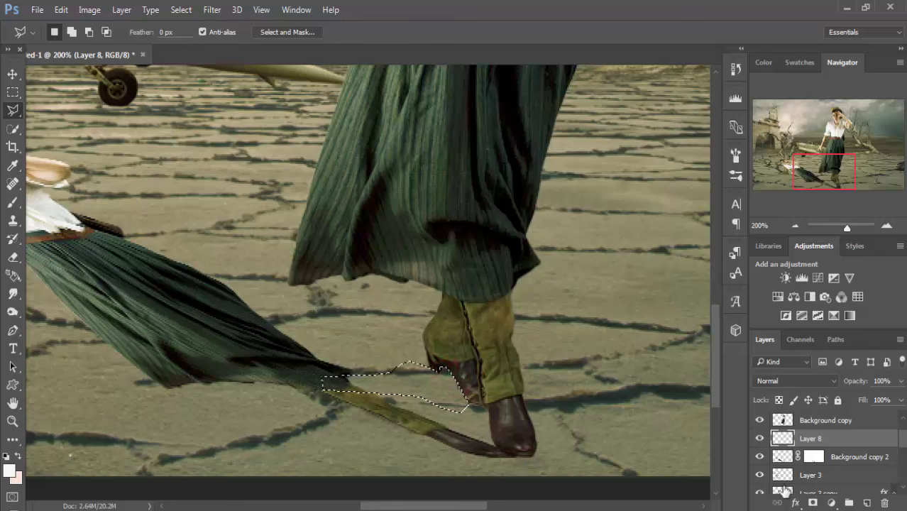
- Fill the selection with a 050505 Solid Color layer placed below Background copy 2
click(13, 73)
click(831, 502)
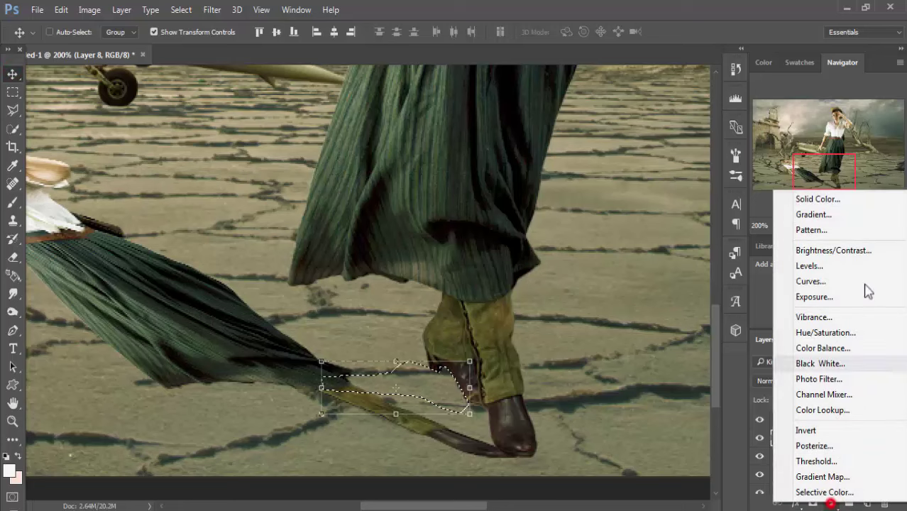
click(843, 199)
click(518, 350)
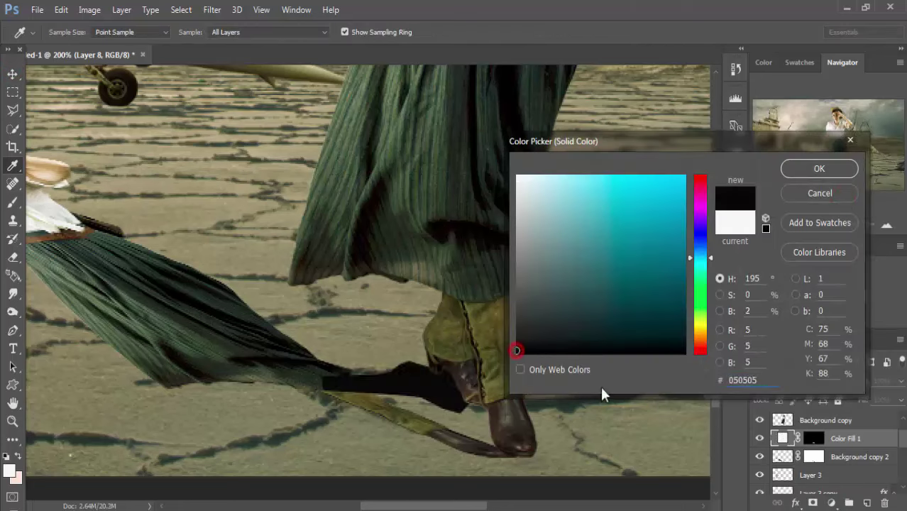
click(819, 172)
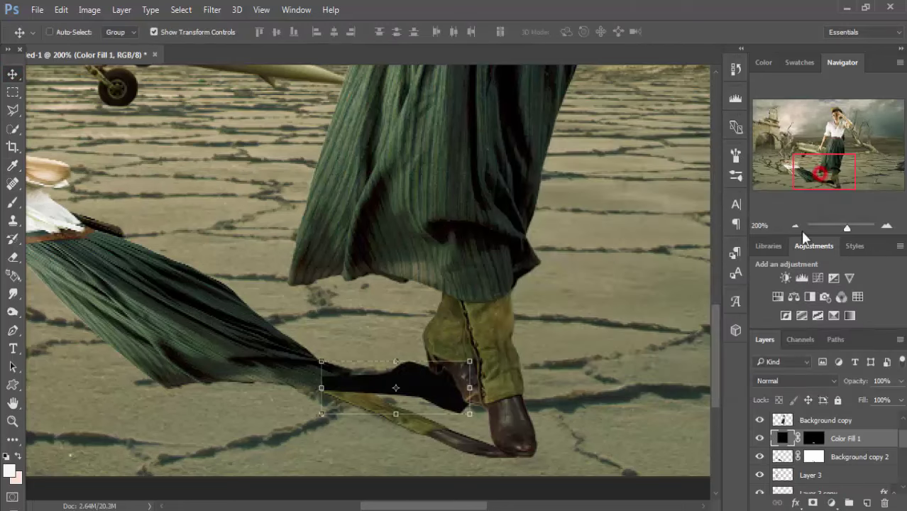
drag(848, 442, 850, 463)
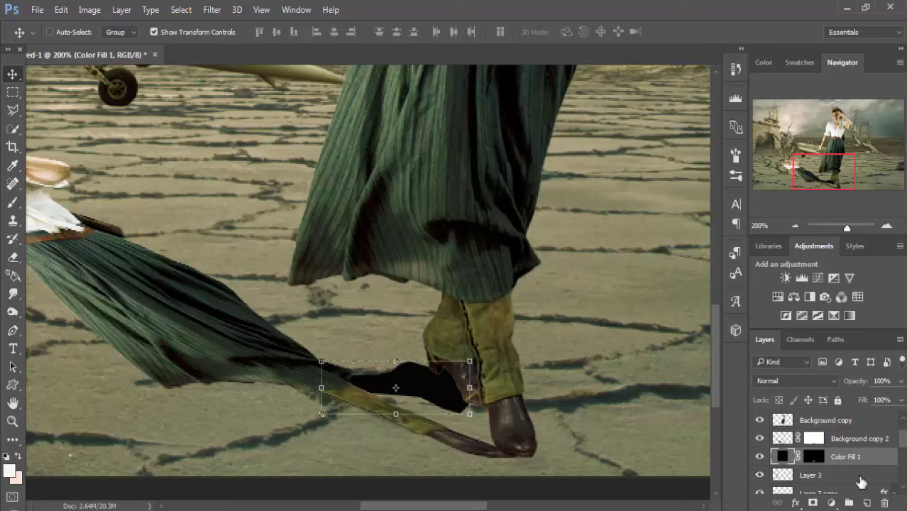
click(856, 440)
- Merge Color Fill 1 into Background copy 2 and add a black Color Overlay at 100%
ctrl+click(851, 458)
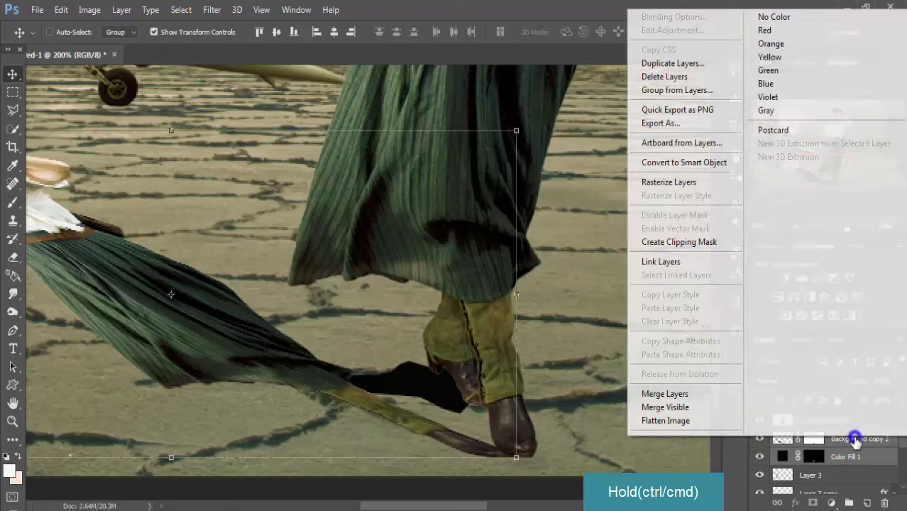
right_click(855, 437)
click(712, 395)
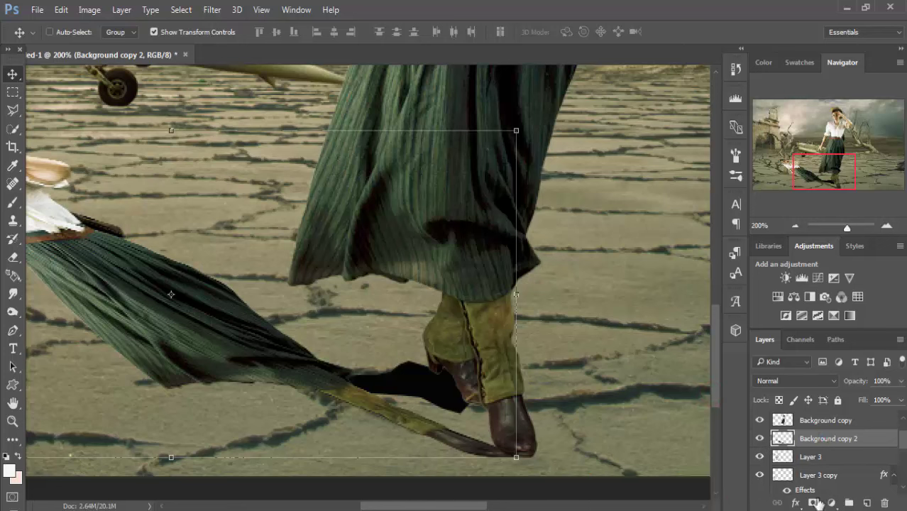
click(795, 503)
click(822, 434)
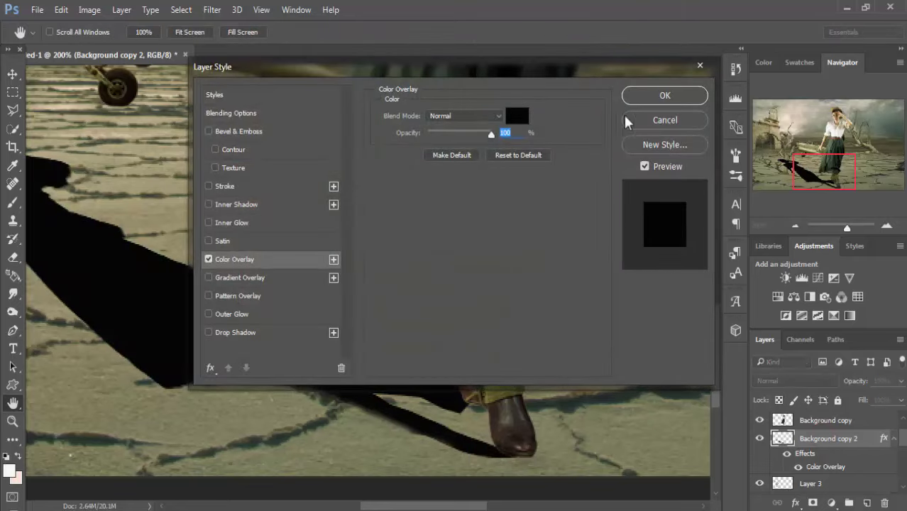
- Apply the black Color Overlay and lower Background copy 2's opacity to about 64%
key(v)
click(646, 98)
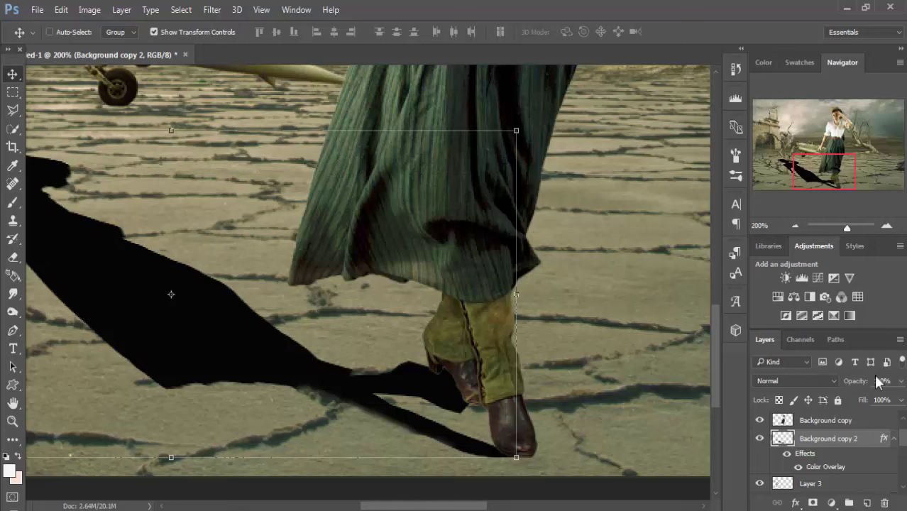
click(902, 381)
drag(898, 401, 874, 401)
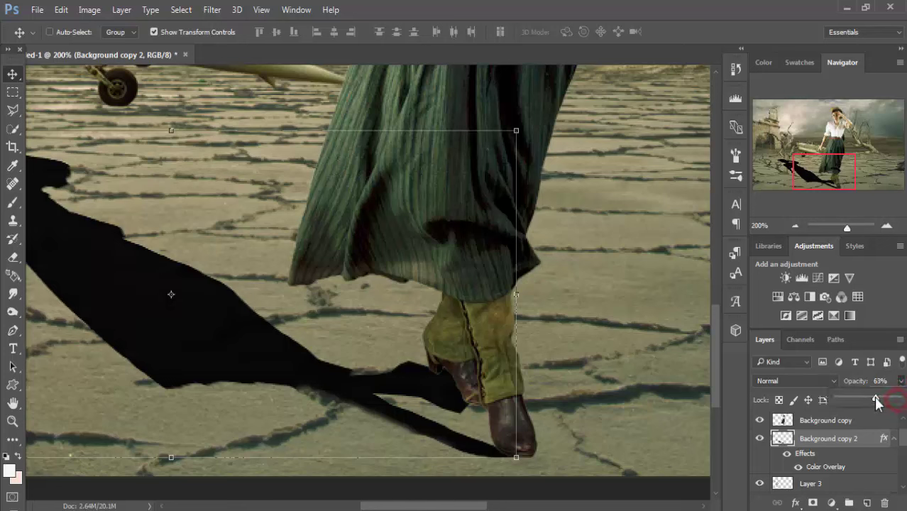
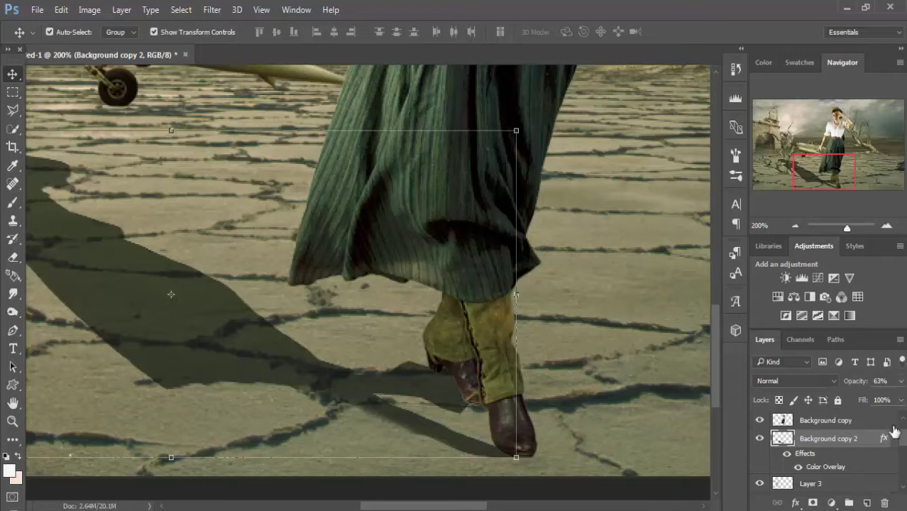
- Skew the Background copy 2 shadow layer to slant under the woman's feet, nudge it right, and commit
key(ctrl+0)
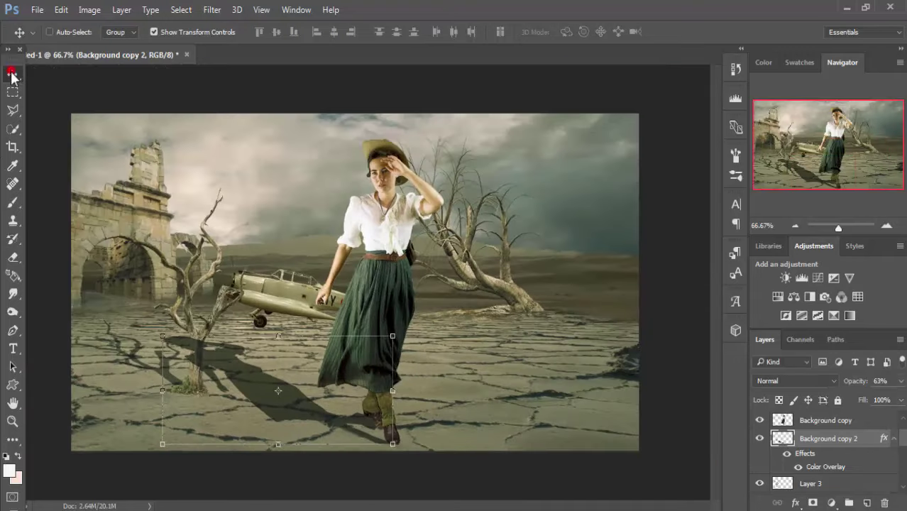
click(813, 440)
drag(162, 334, 133, 355)
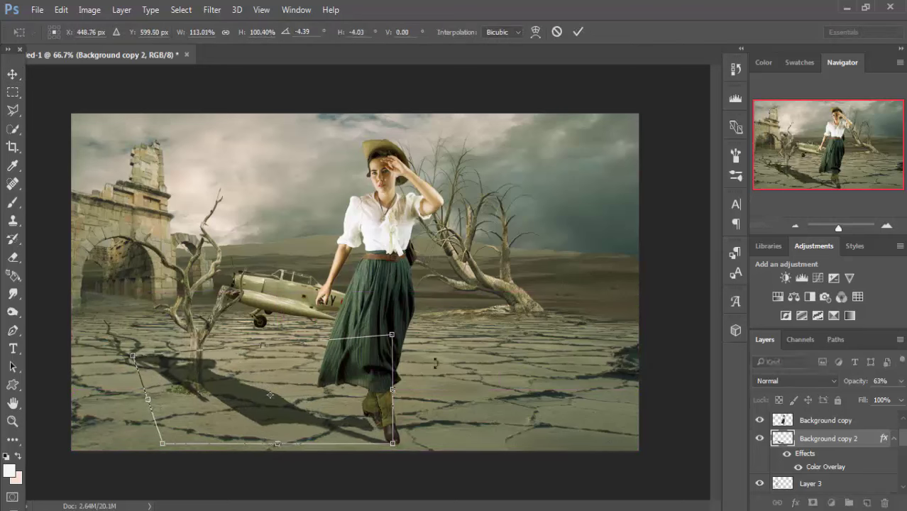
drag(270, 395, 279, 394)
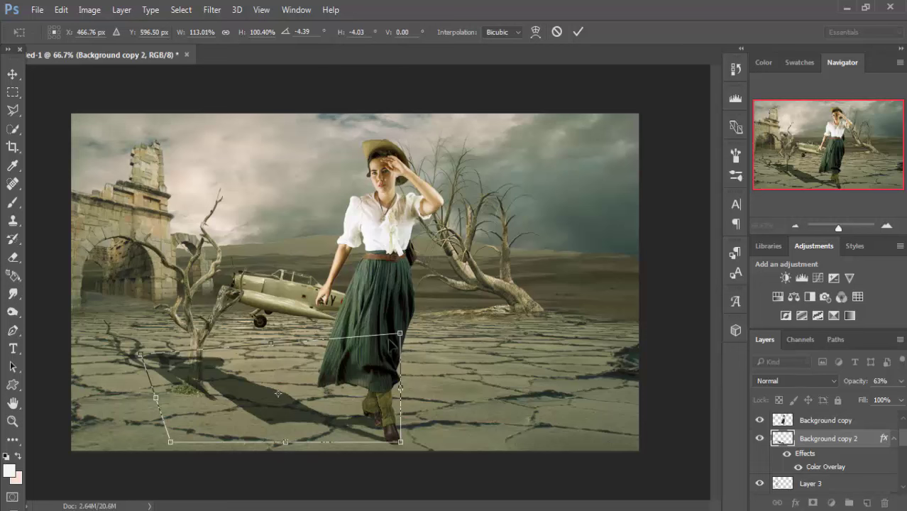
click(580, 31)
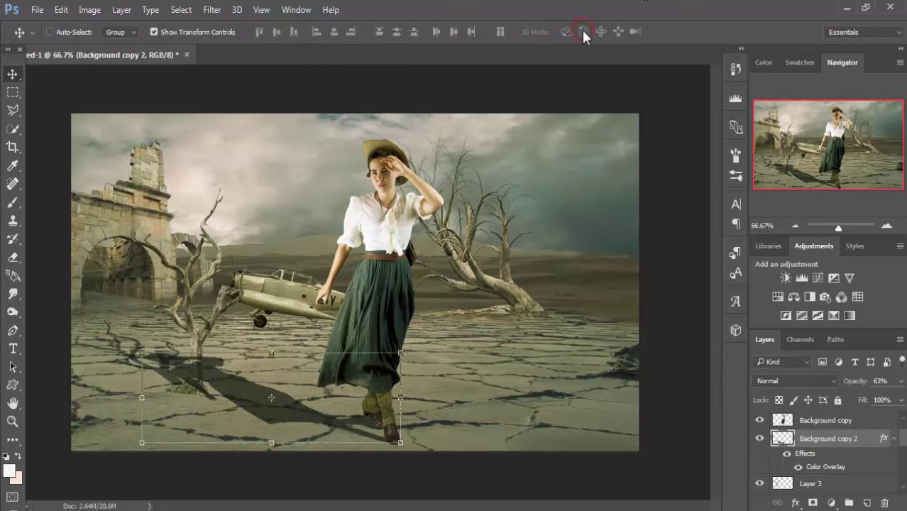
- Add a new layer filled with 50% Gray
click(869, 502)
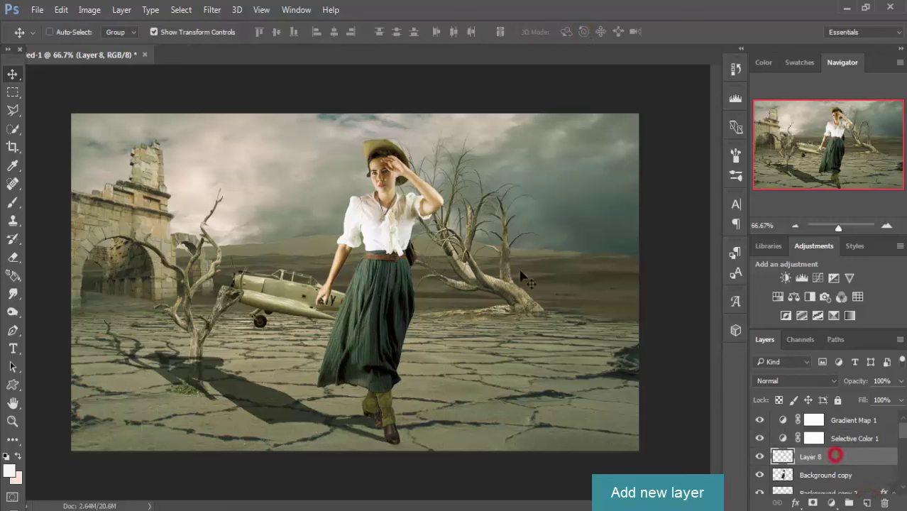
click(61, 13)
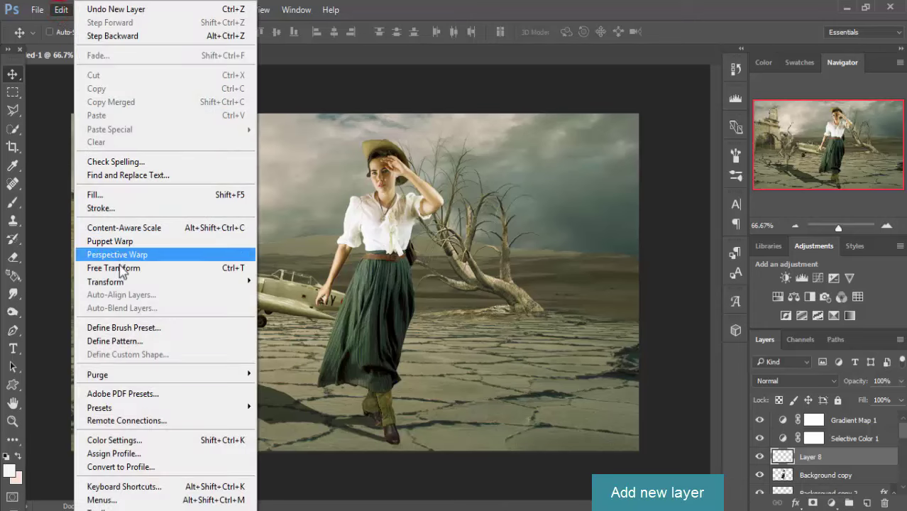
mouse_move(165, 282)
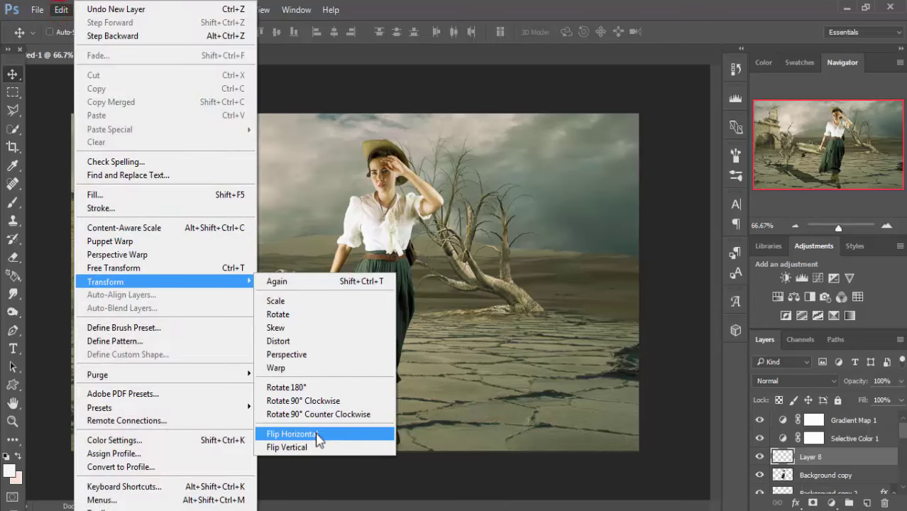
click(317, 438)
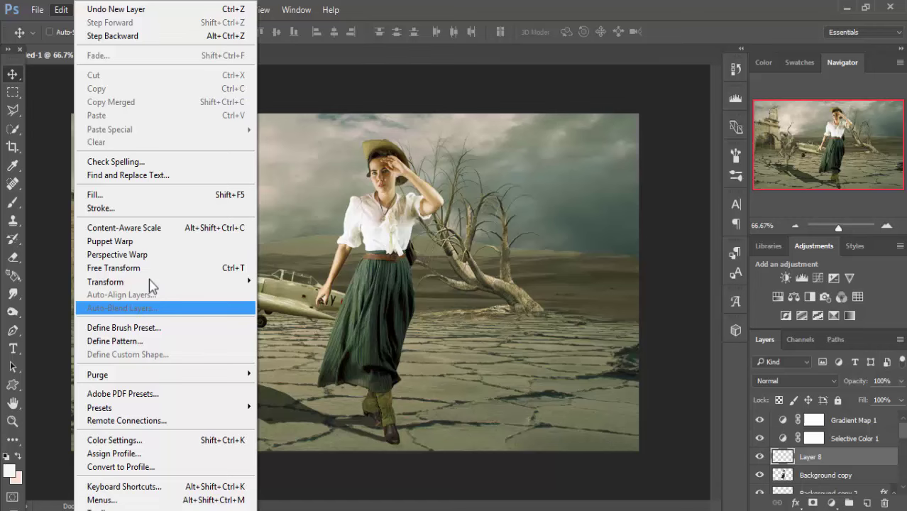
click(146, 194)
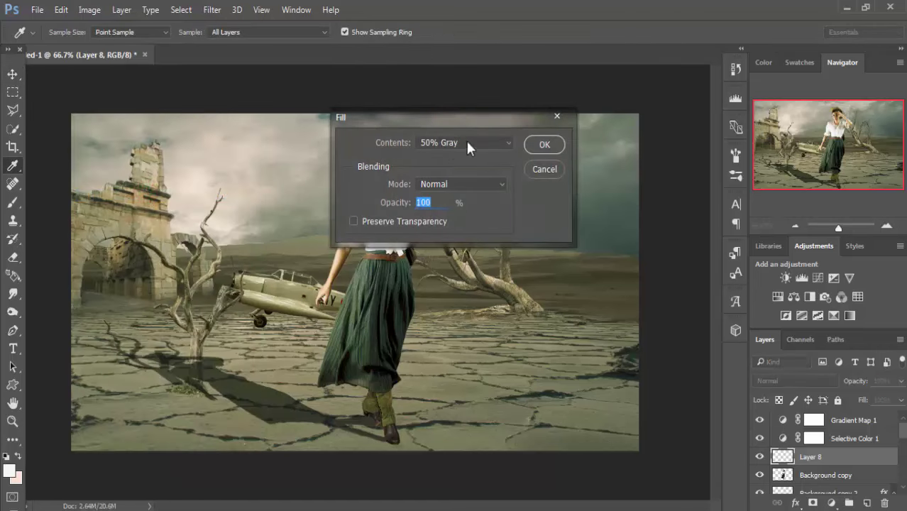
click(467, 144)
click(480, 245)
click(544, 144)
key(v)
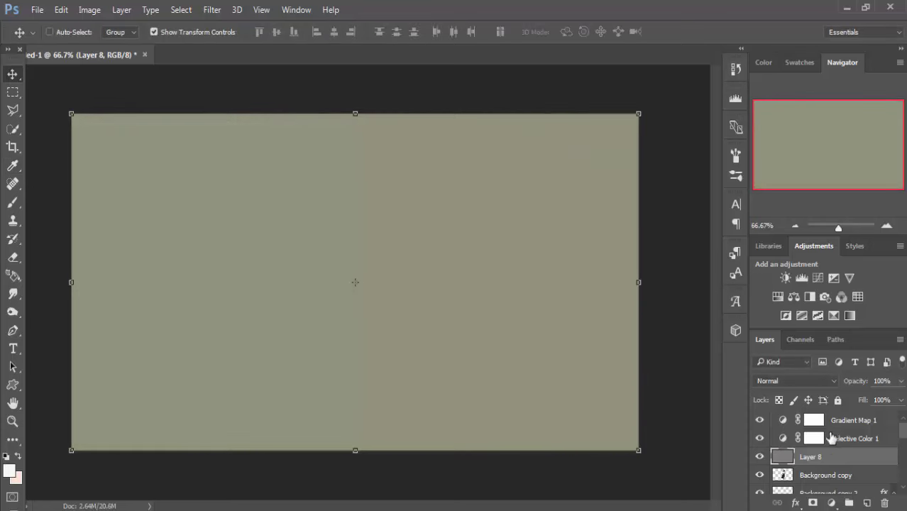
- Clip Layer 8 to the woman's layer and set its blend mode to Soft Light
right_click(833, 460)
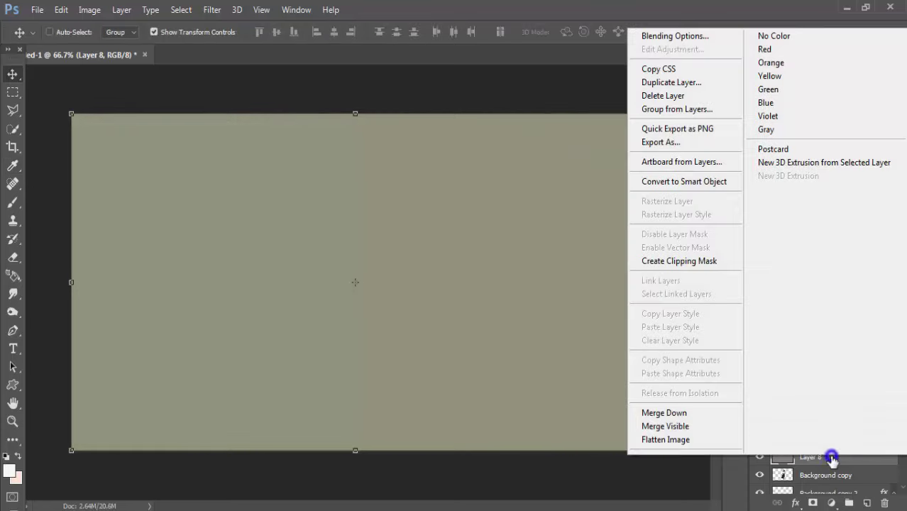
click(697, 261)
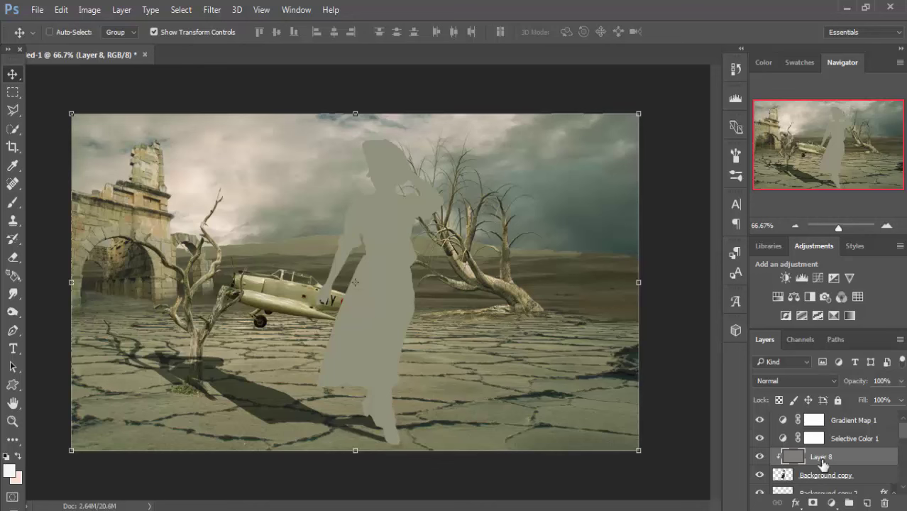
click(819, 379)
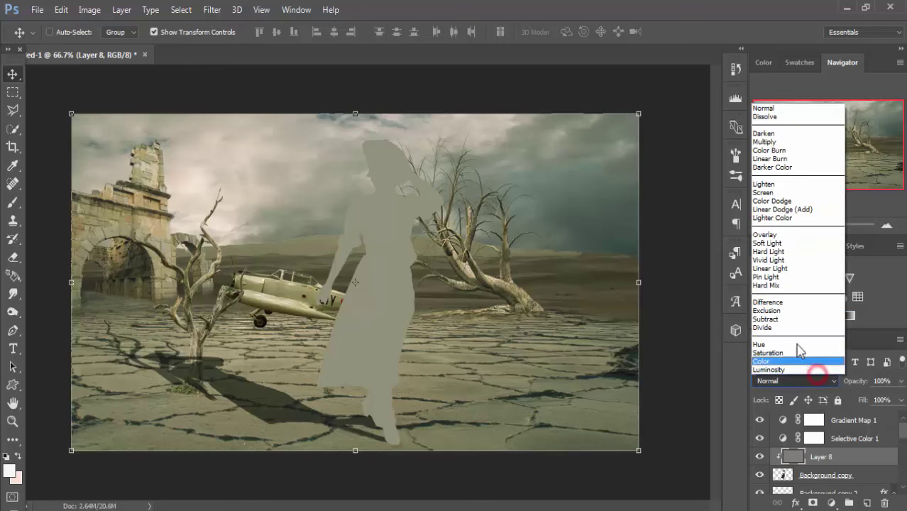
click(788, 244)
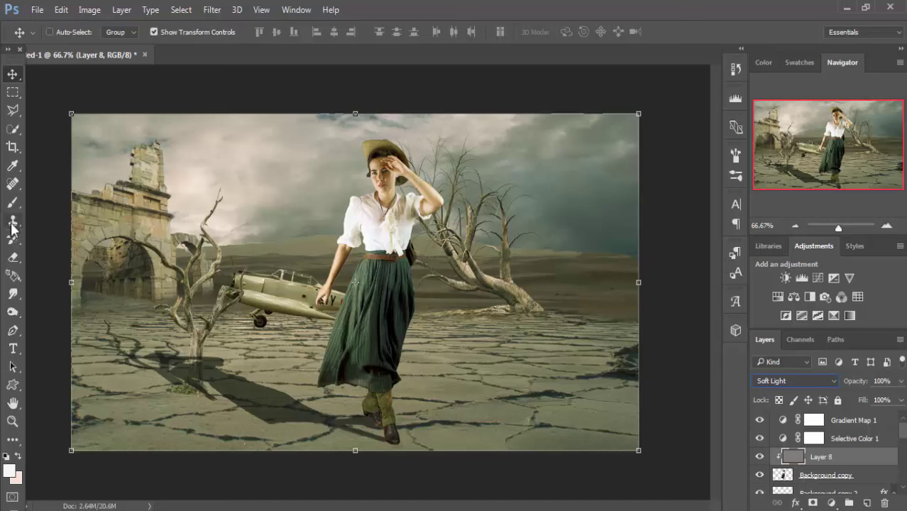
- With the Burn Tool, darken the skirt near the belt and the blouse sleeve toward the collar
click(14, 313)
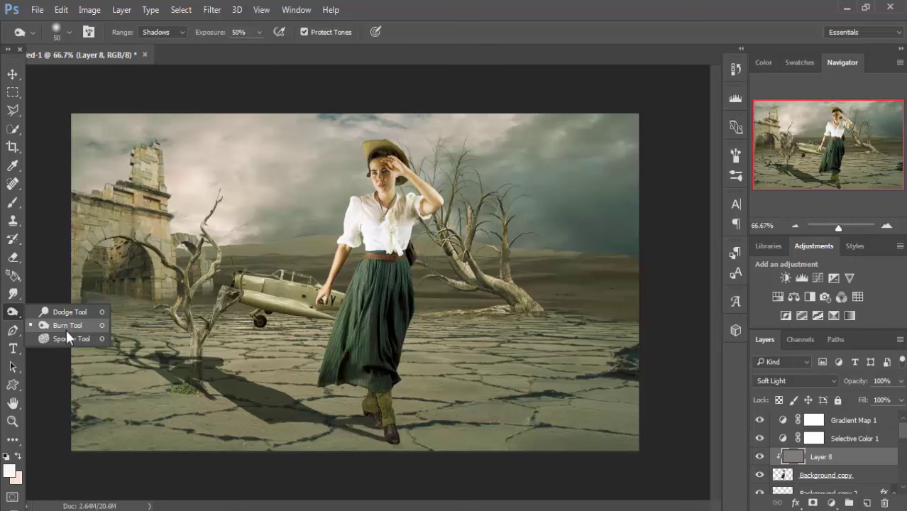
click(66, 326)
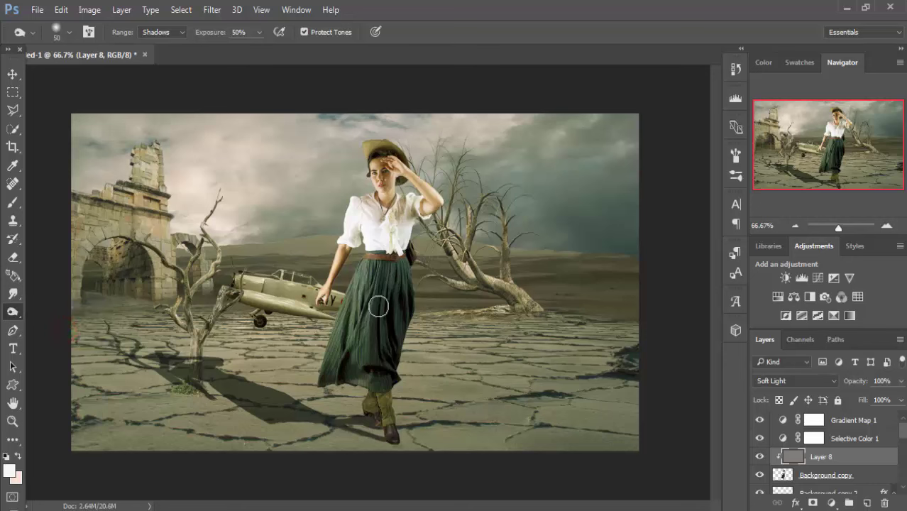
click(388, 270)
click(370, 273)
click(352, 210)
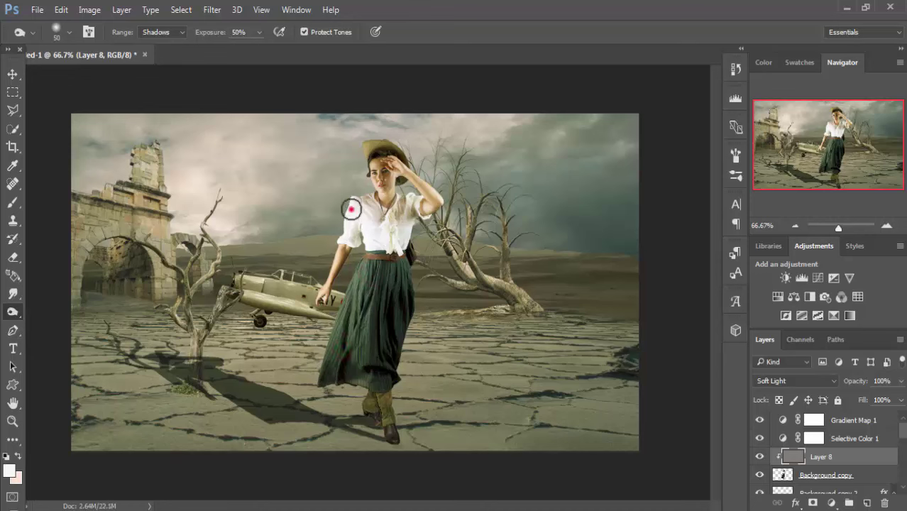
drag(351, 209, 399, 203)
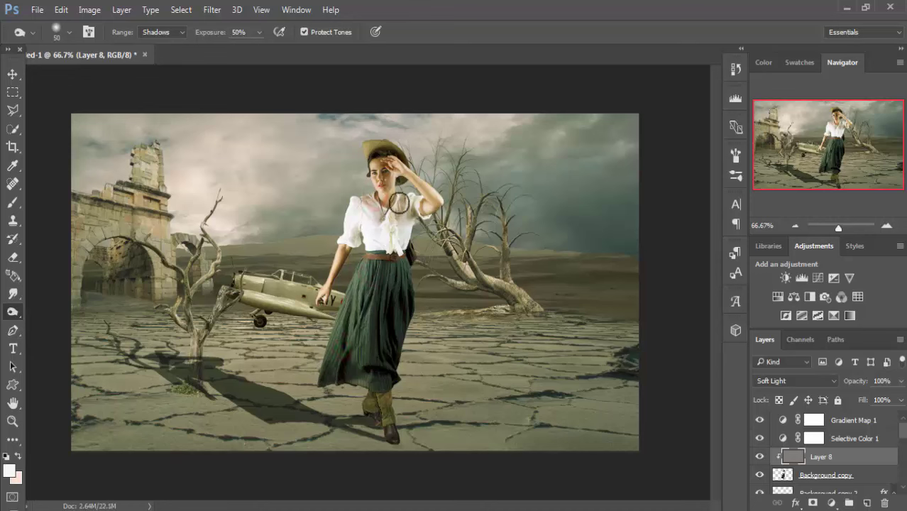
click(399, 203)
click(352, 249)
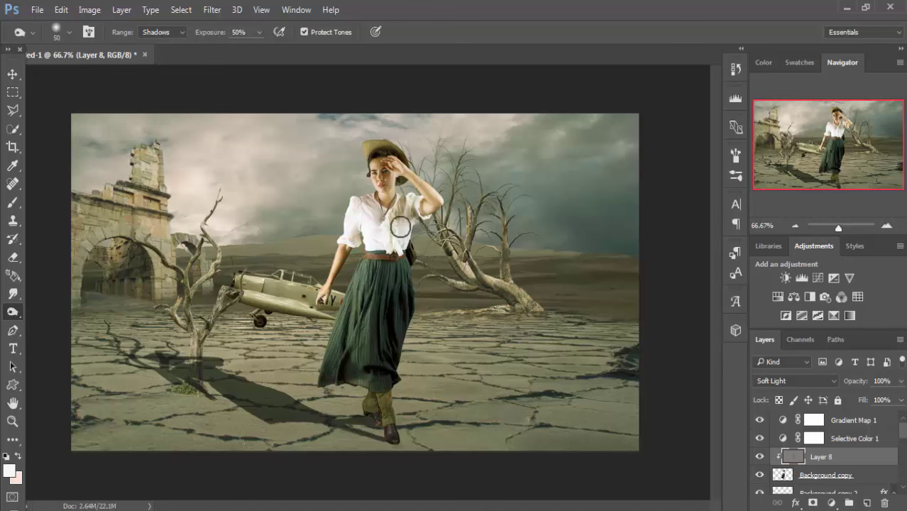
- Burn the blouse near the neck, around the face and hat, and the lower blouse
click(426, 205)
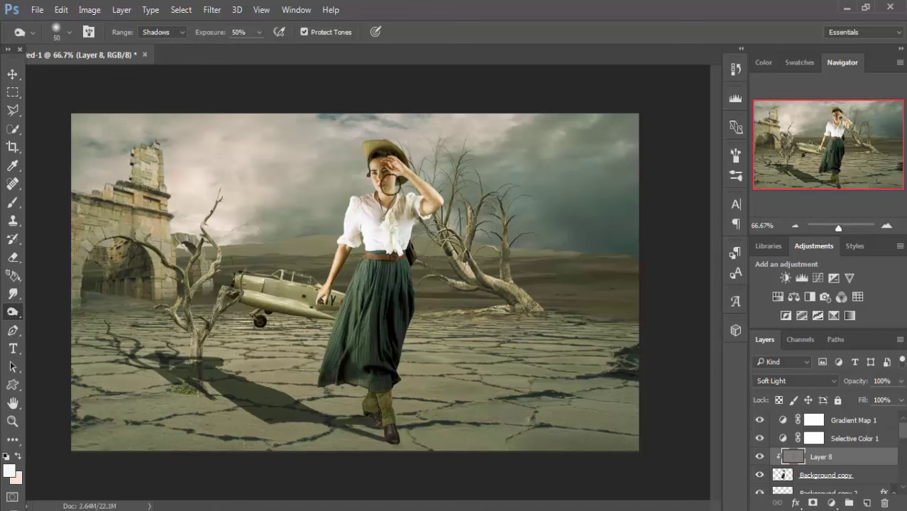
click(380, 149)
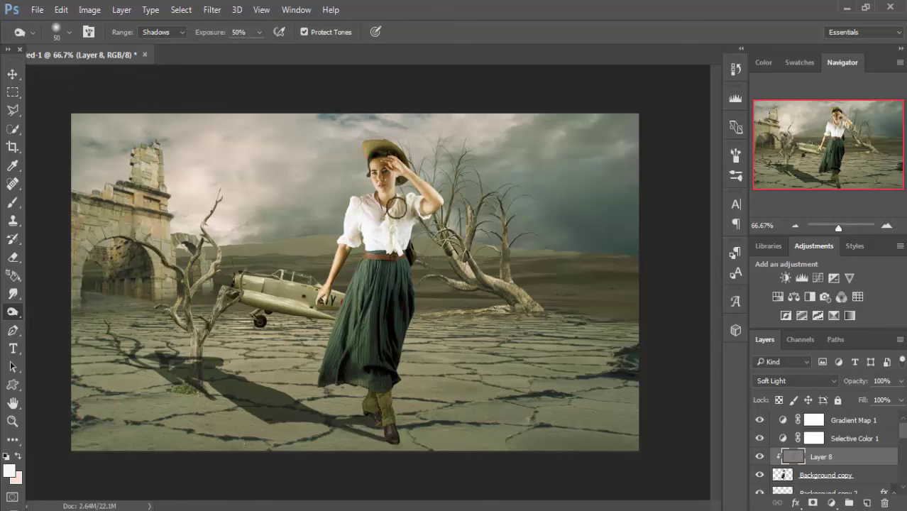
click(373, 195)
click(378, 216)
click(406, 209)
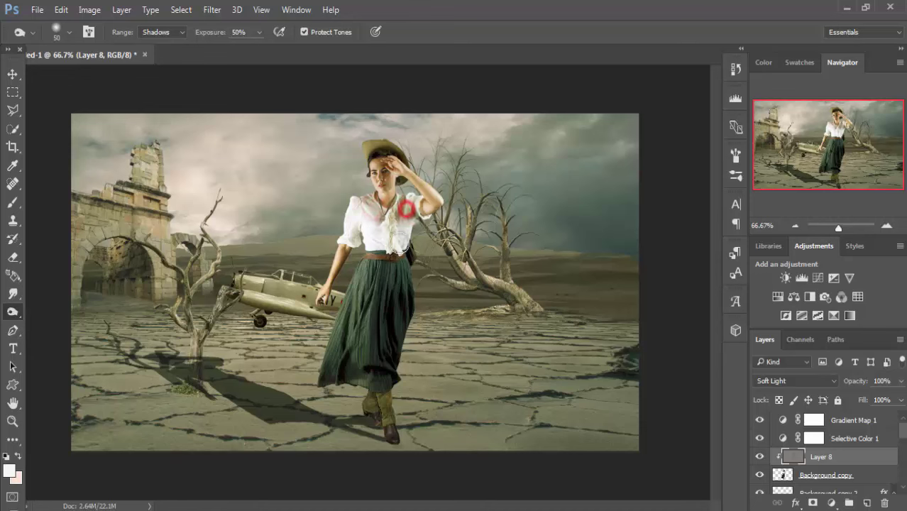
click(399, 240)
click(829, 460)
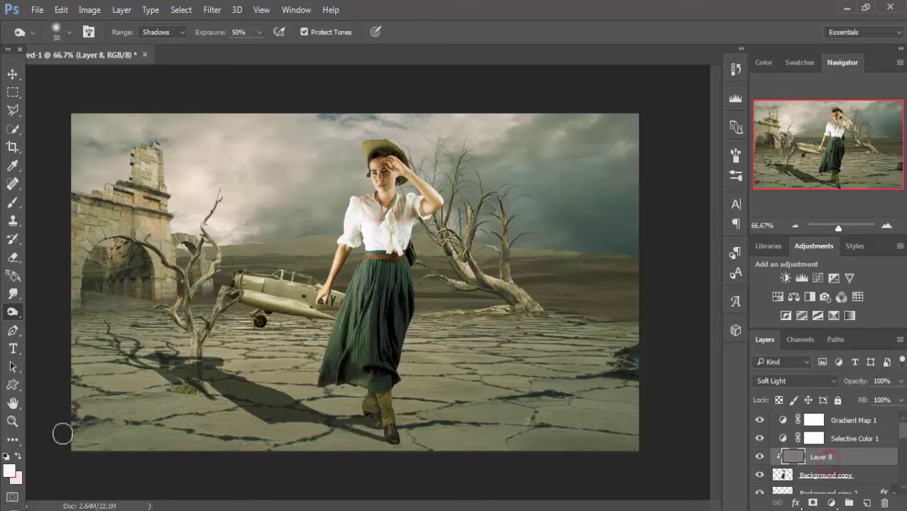
- Dodge the highlights of the raised arm, hand and hat brim, then select Gradient Map 1
right_click(19, 315)
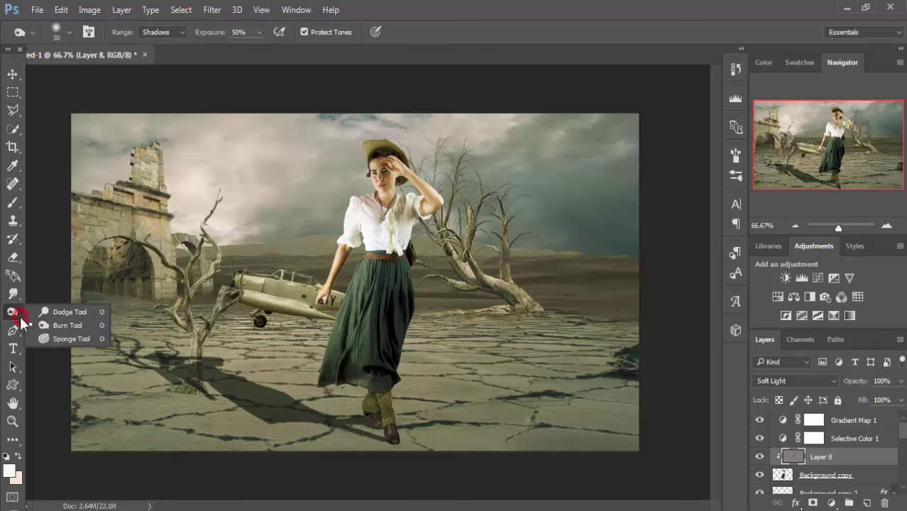
click(70, 312)
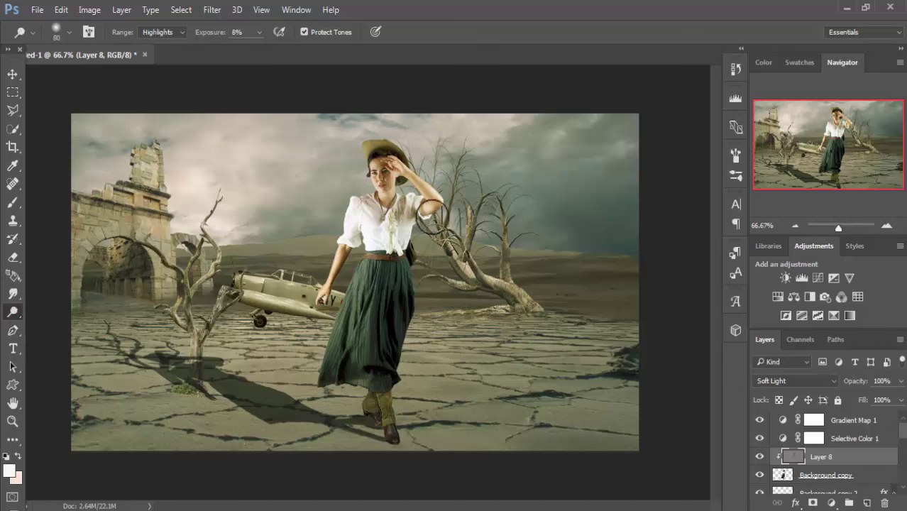
mouse_move(445, 191)
mouse_down()
mouse_move(423, 193)
mouse_move(408, 155)
mouse_move(415, 160)
mouse_up()
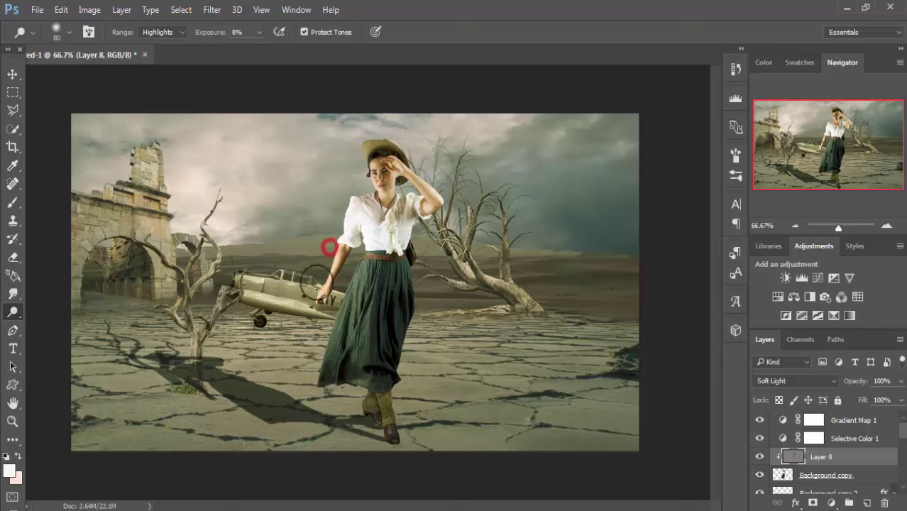
drag(328, 247, 321, 284)
drag(426, 174, 433, 181)
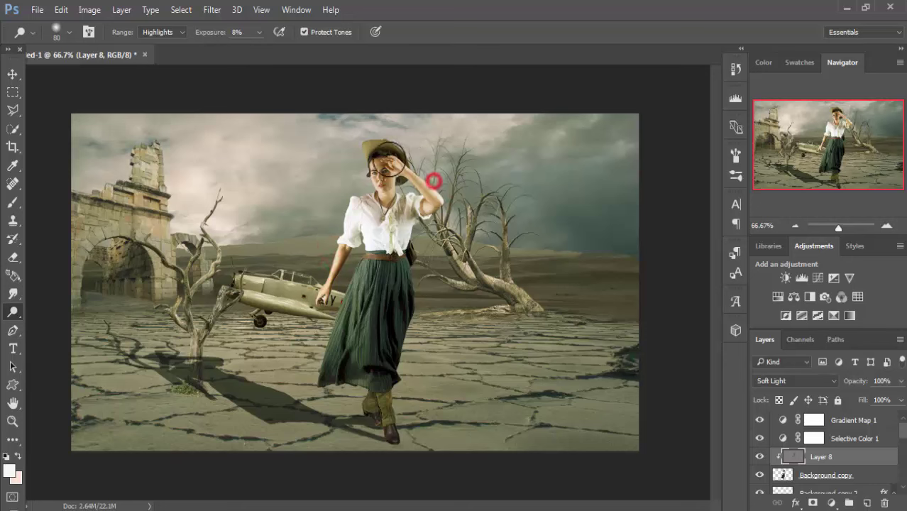
drag(394, 155, 372, 142)
key(v)
click(852, 424)
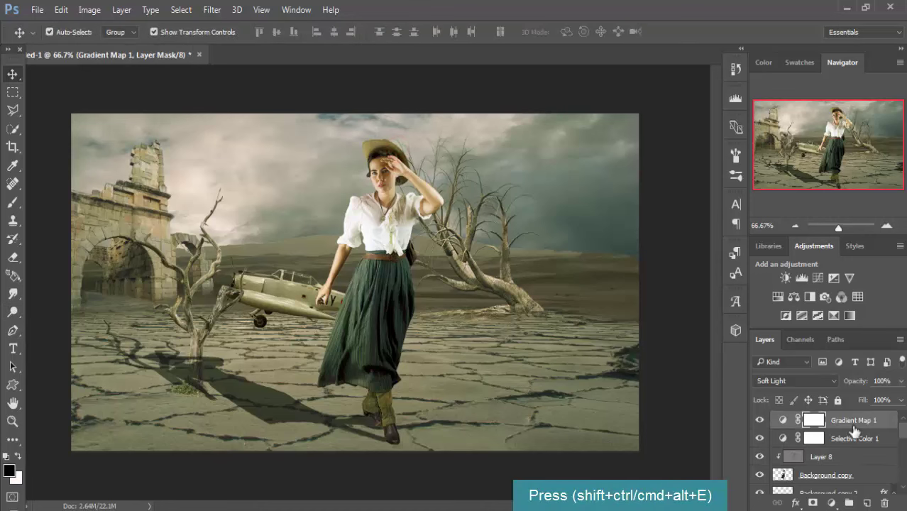
- Stamp visible layers into Layer 9 and place a brightened lens flare at the upper right
key(ctrl+shift+alt+e)
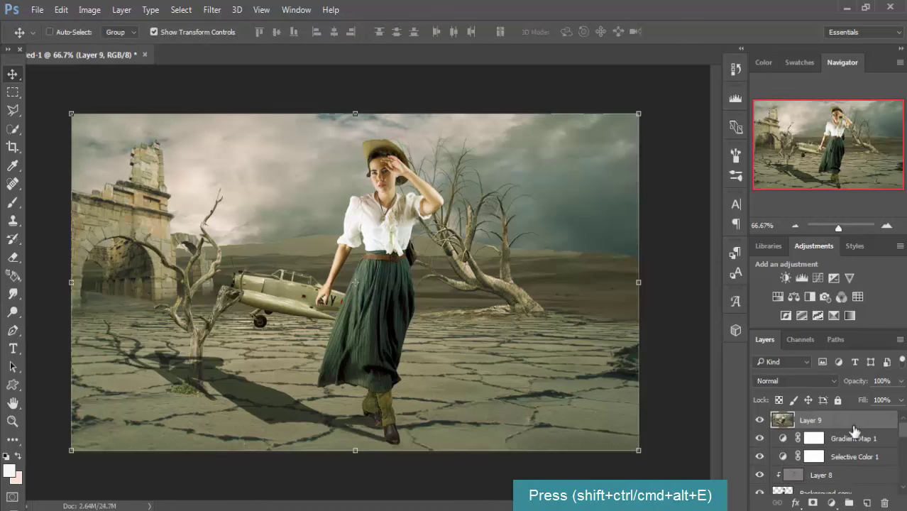
click(212, 10)
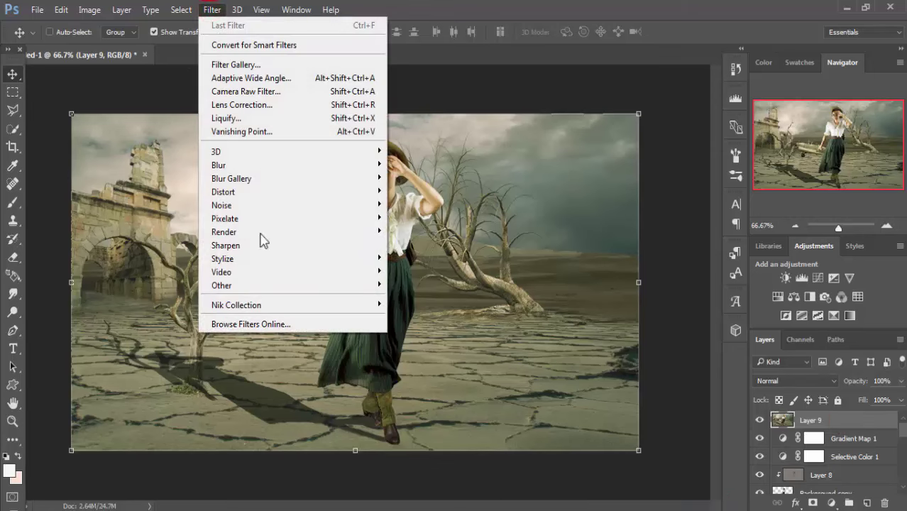
mouse_move(224, 232)
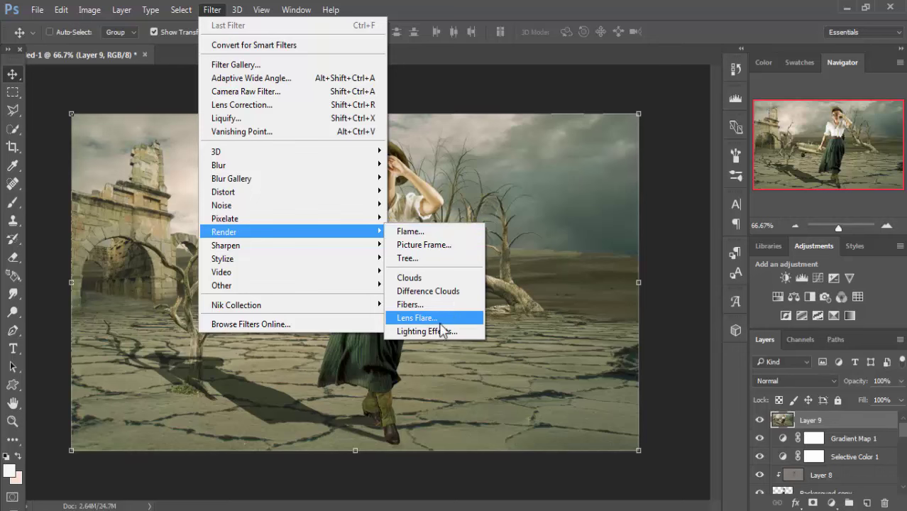
click(439, 319)
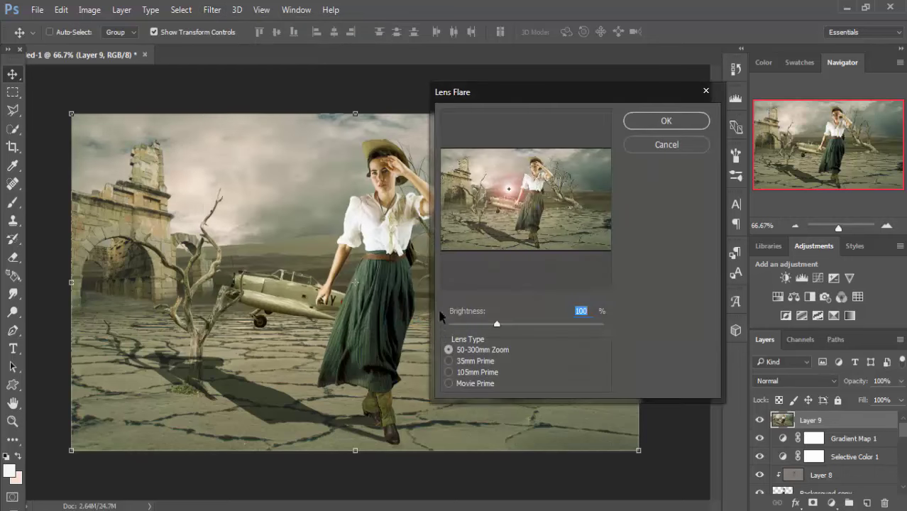
drag(509, 185, 602, 162)
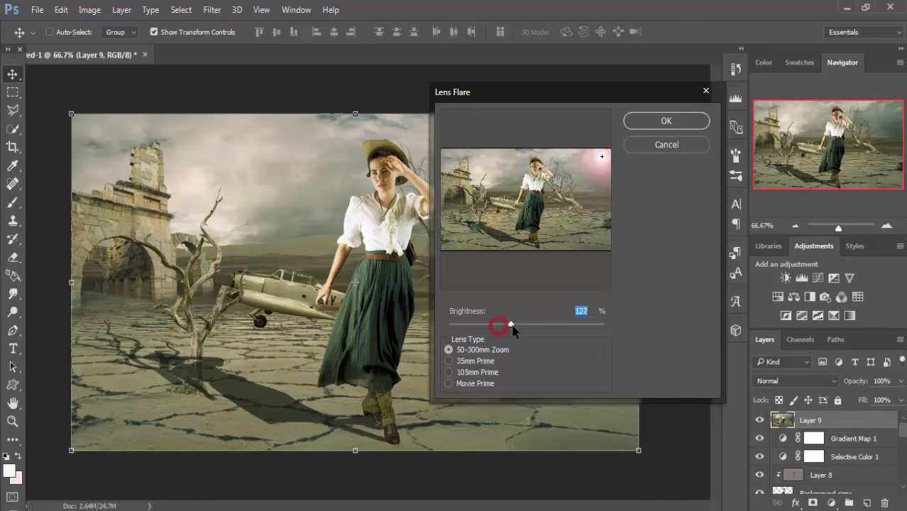
drag(499, 324, 527, 331)
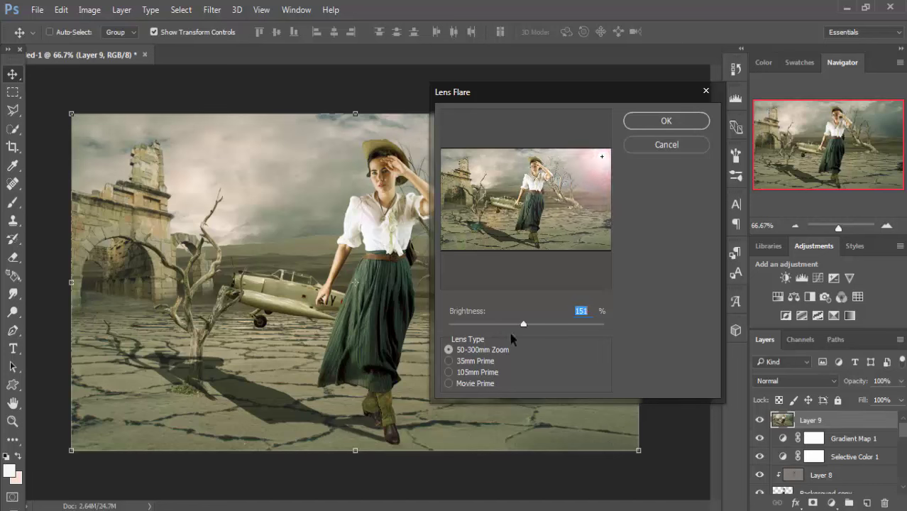
- Compare 35mm, 50-300mm and 105mm lens types, choosing 105mm Prime at about 135% brightness
click(449, 361)
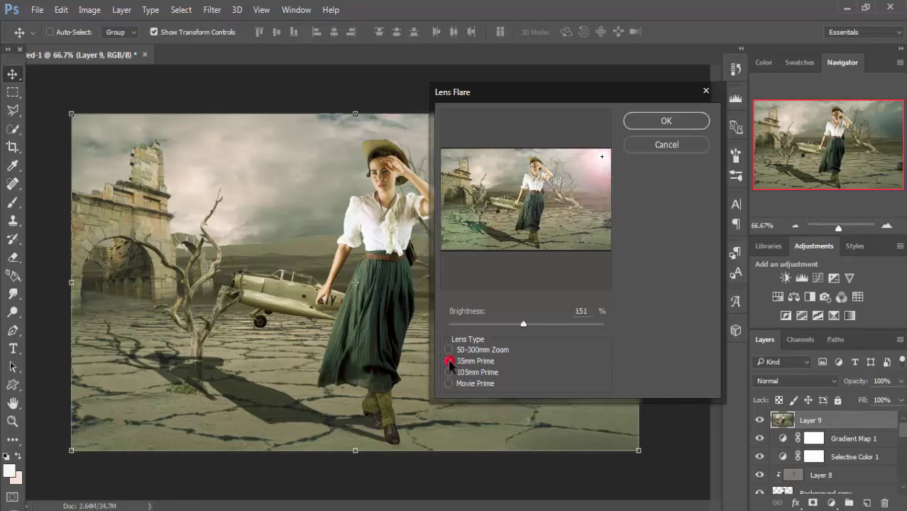
click(449, 349)
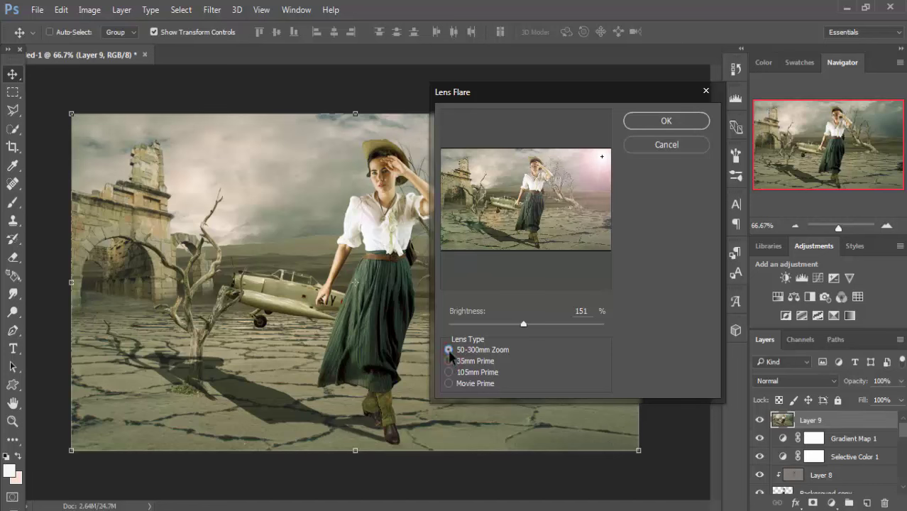
click(449, 361)
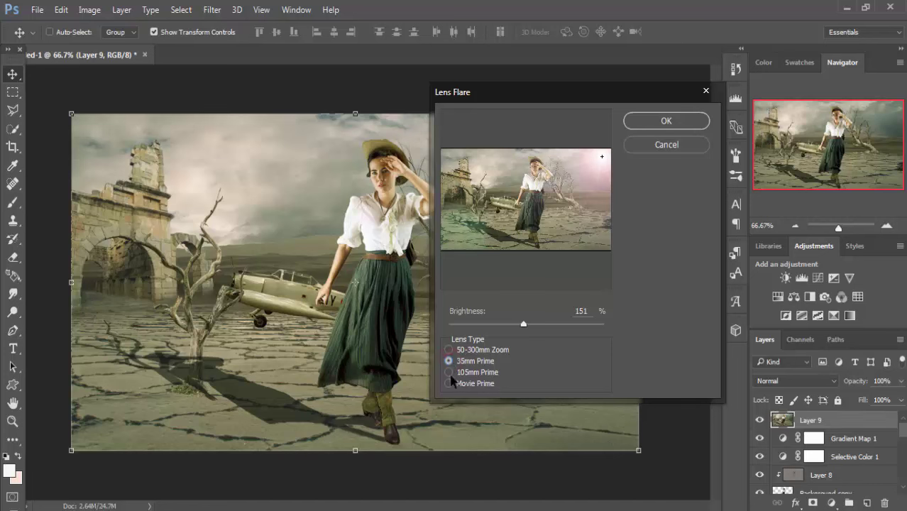
click(449, 373)
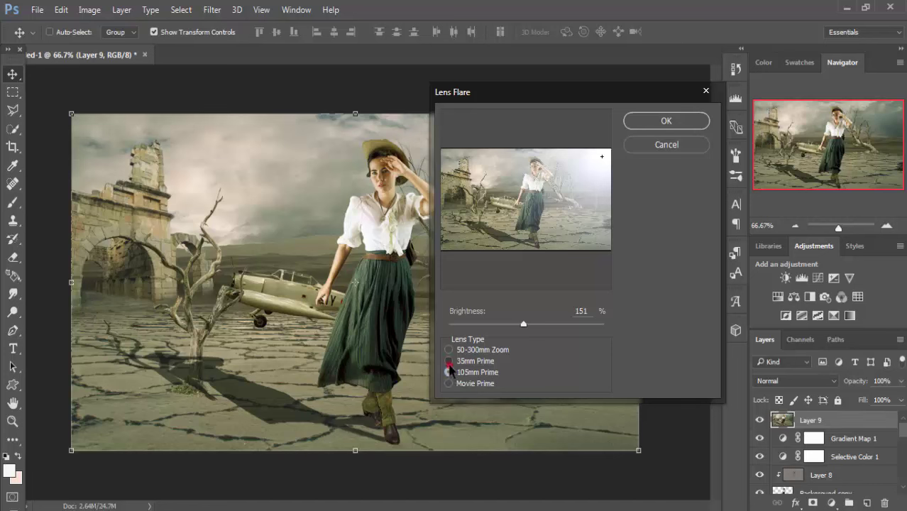
click(450, 361)
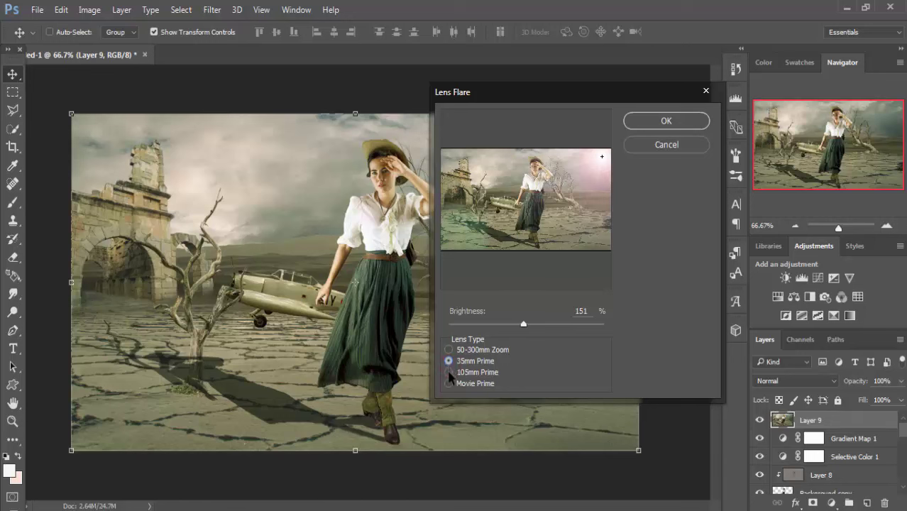
click(449, 372)
drag(524, 324, 516, 324)
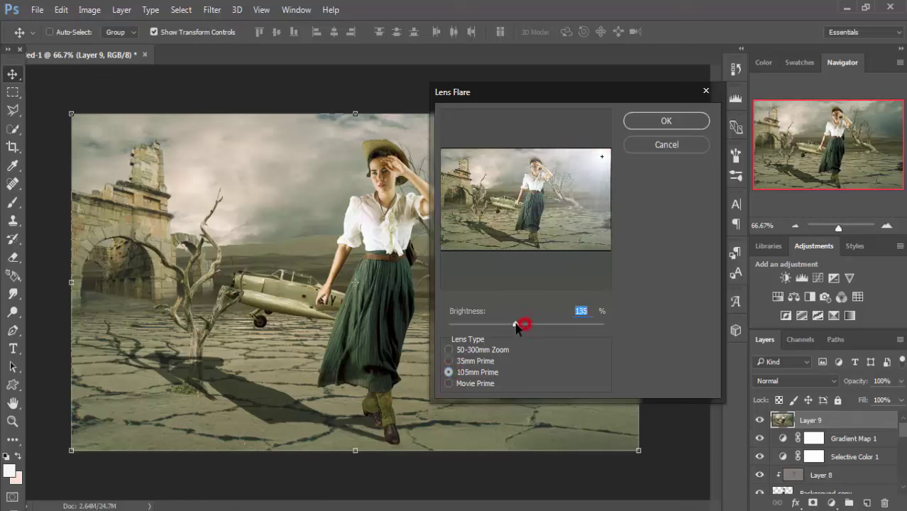
- Keep the flare centre top-right at about 128%, settle on 105mm Prime, and apply
mouse_move(602, 158)
mouse_down()
mouse_move(566, 179)
mouse_move(603, 158)
mouse_up()
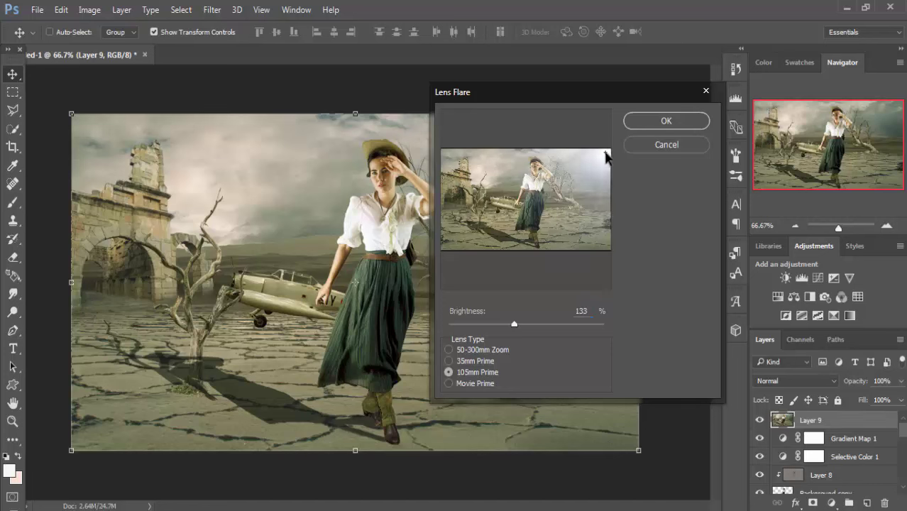
drag(606, 157, 607, 162)
drag(512, 326, 511, 327)
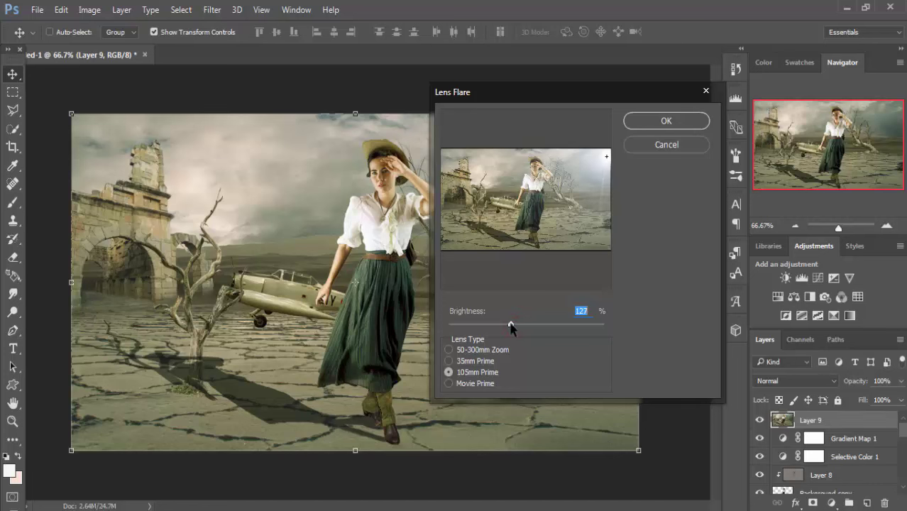
drag(512, 327, 515, 329)
click(449, 361)
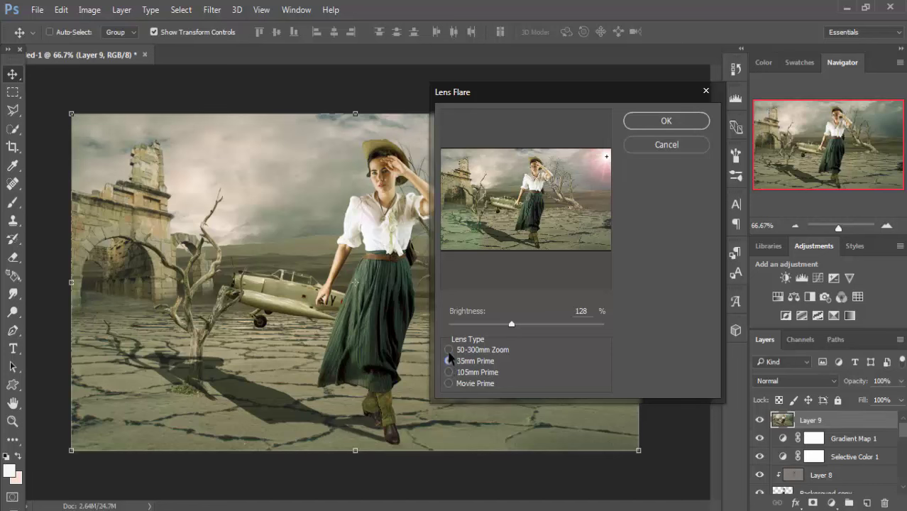
click(448, 350)
click(450, 372)
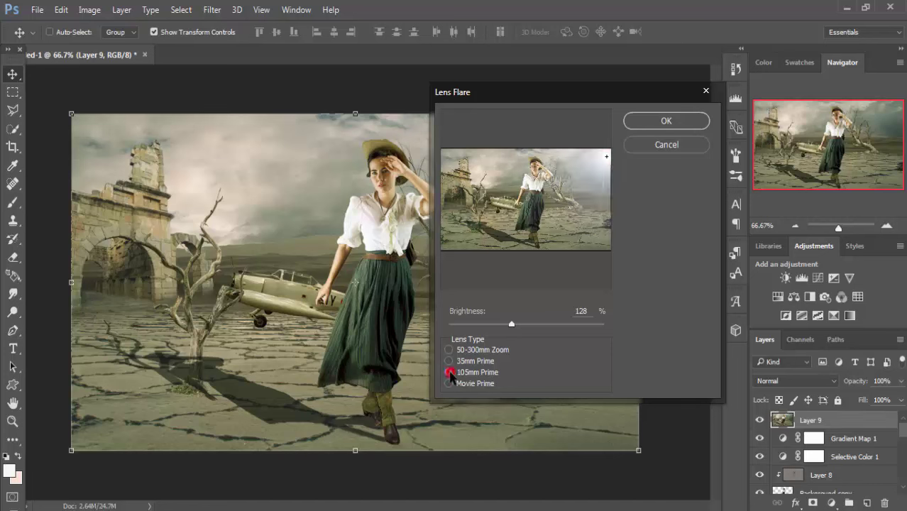
click(667, 122)
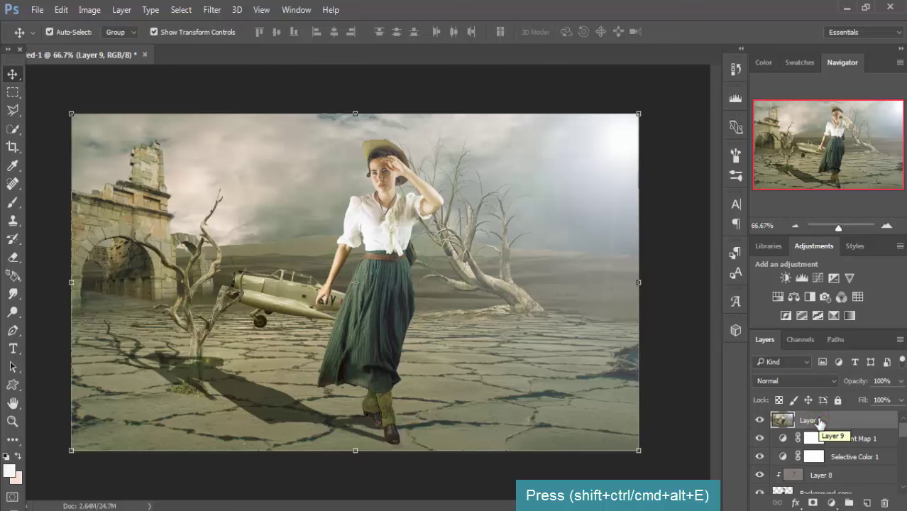
- Stamp all visible layers into a new top Layer 10
key(shift+ctrl+alt+e)
click(819, 419)
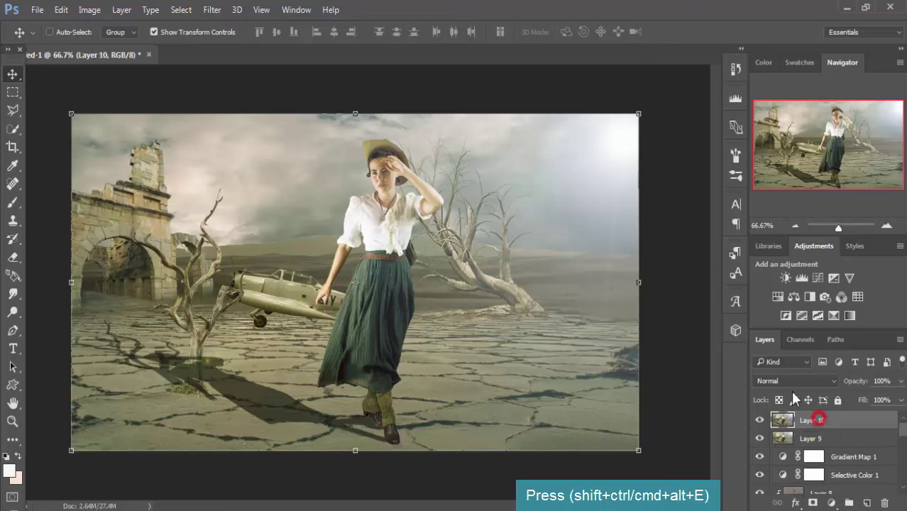
click(212, 9)
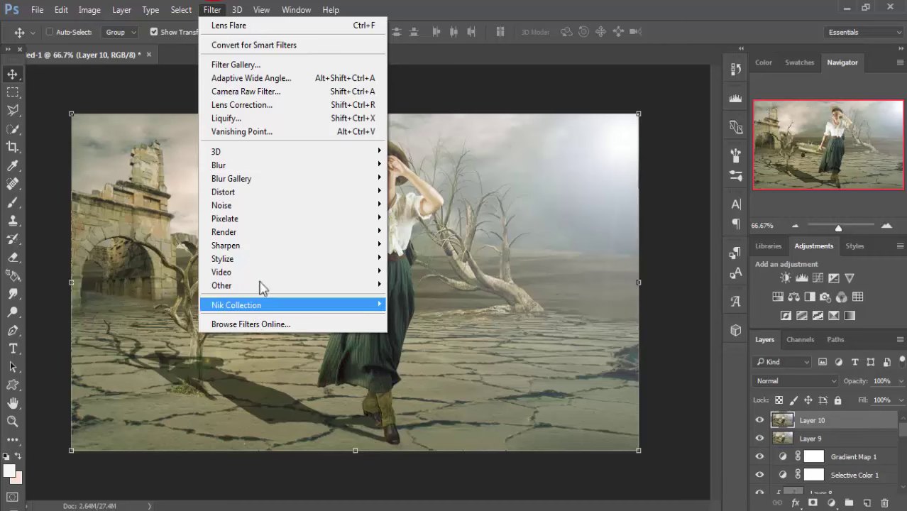
- In the Camera Raw filter, set Tint +8, Exposure -0.05 and Clarity +29
click(297, 96)
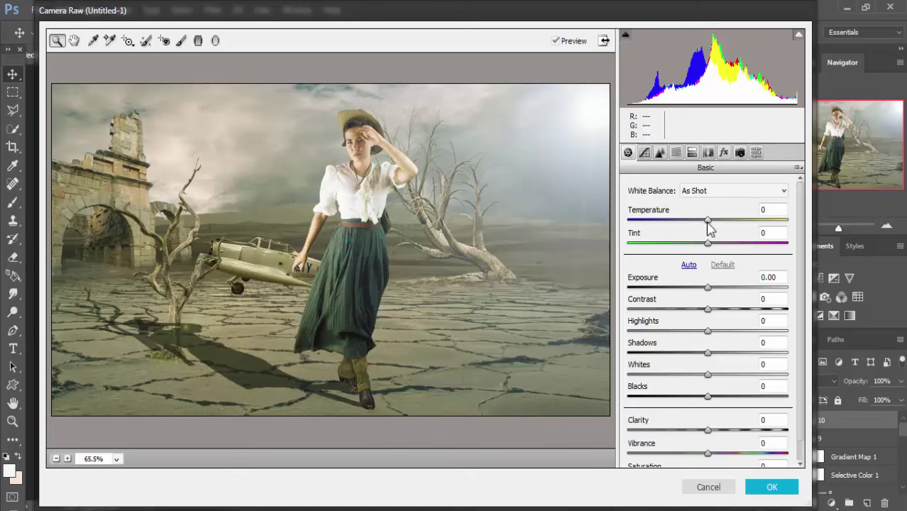
drag(707, 221, 704, 222)
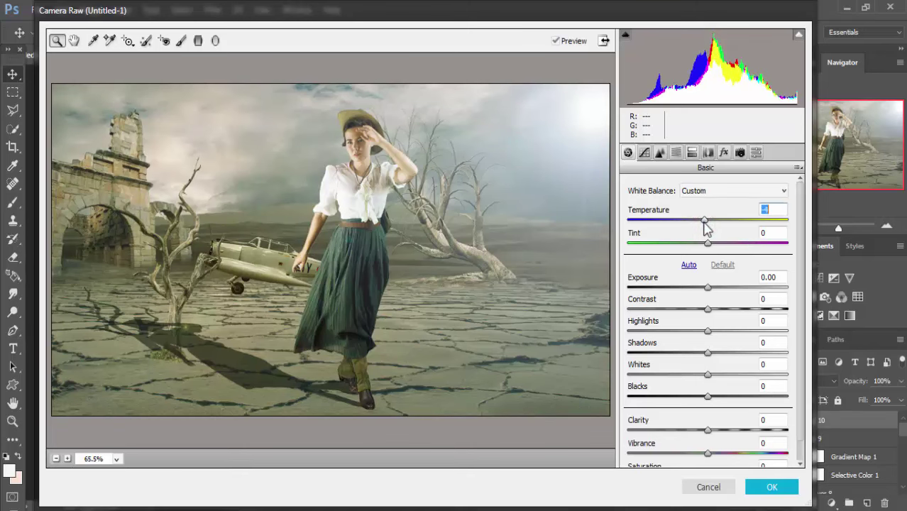
drag(705, 221, 717, 220)
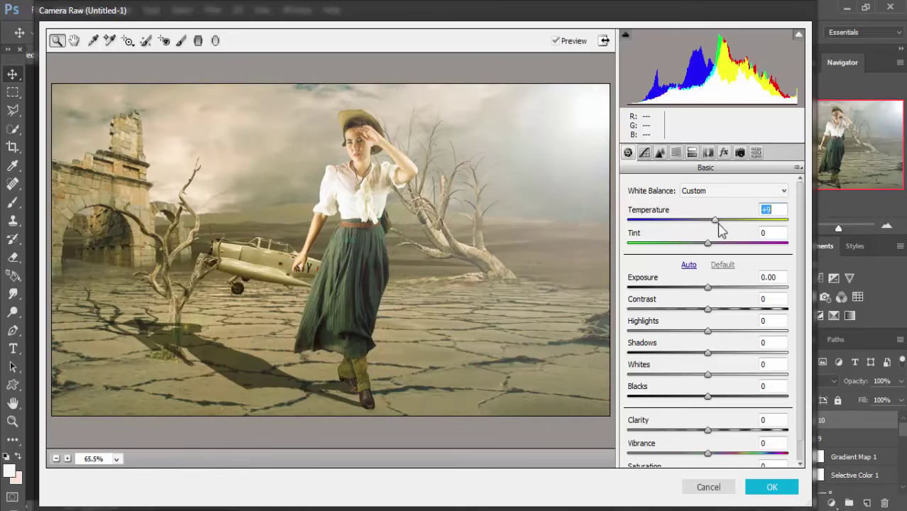
drag(708, 244, 716, 245)
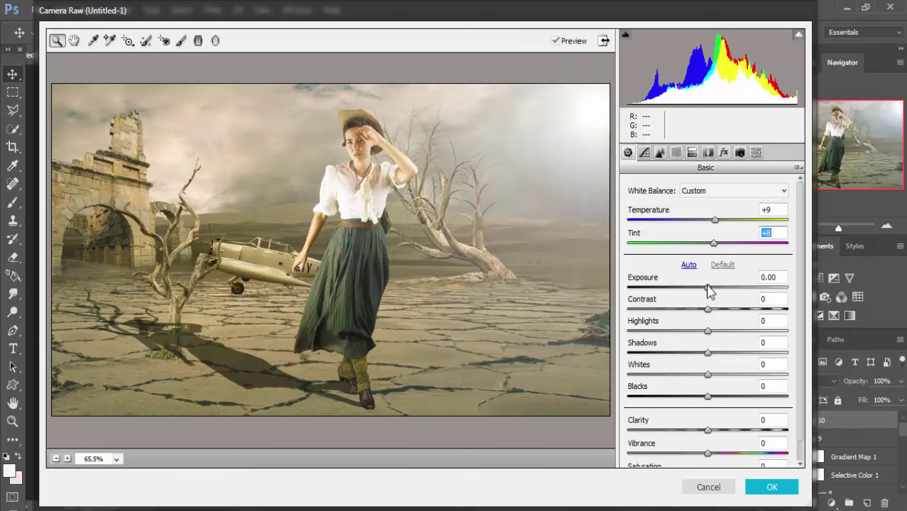
drag(708, 287, 707, 287)
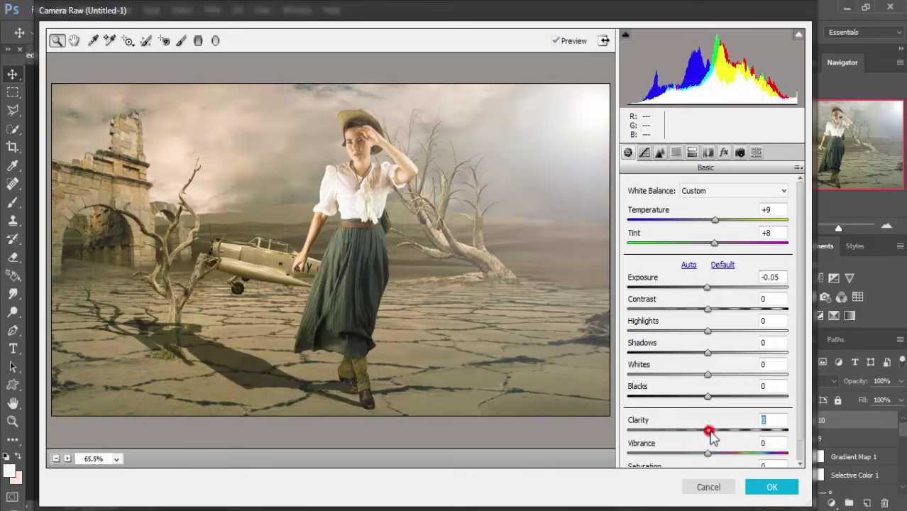
drag(708, 430, 731, 430)
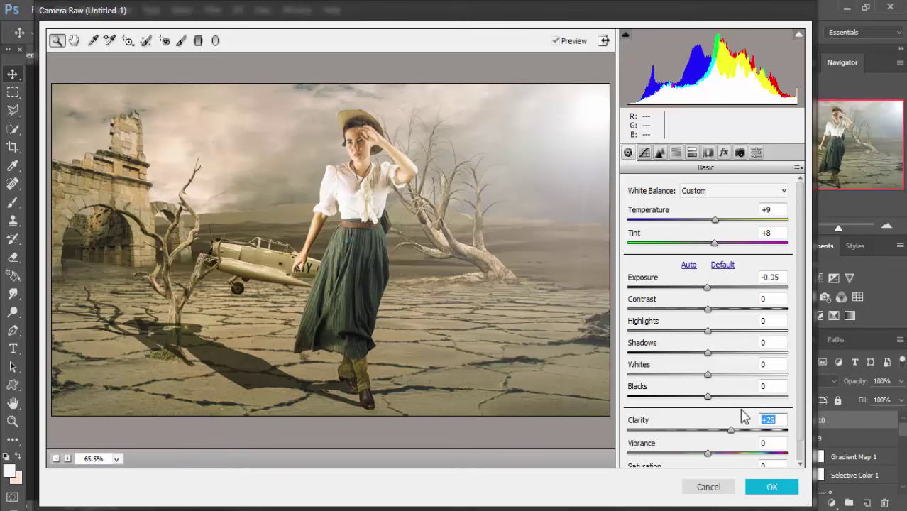
- Raise Highlights to +15 and cool Temperature to -3
click(709, 331)
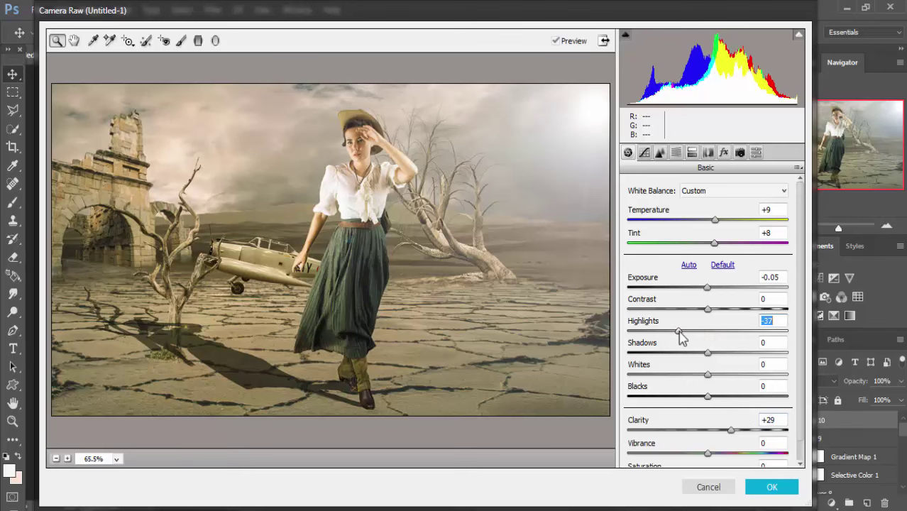
mouse_move(709, 331)
mouse_down()
mouse_move(747, 334)
mouse_move(721, 335)
mouse_up()
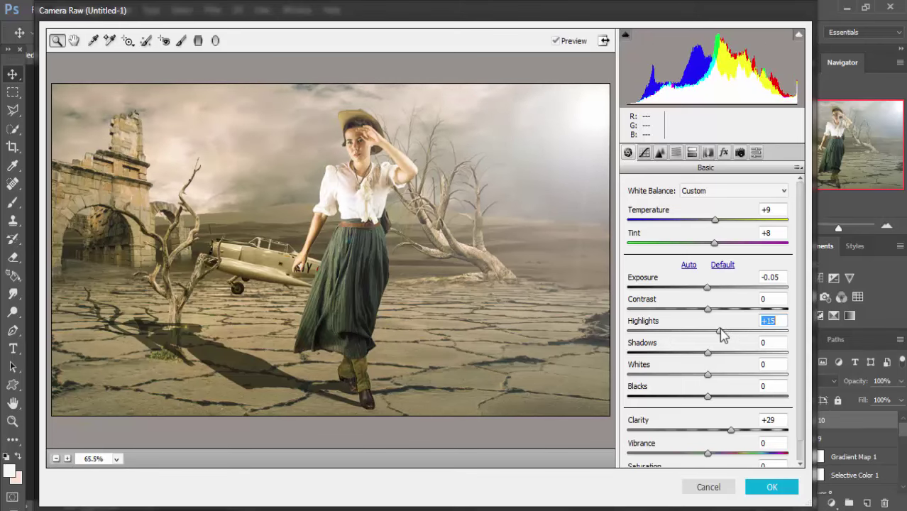
click(720, 332)
click(720, 331)
drag(715, 220, 706, 220)
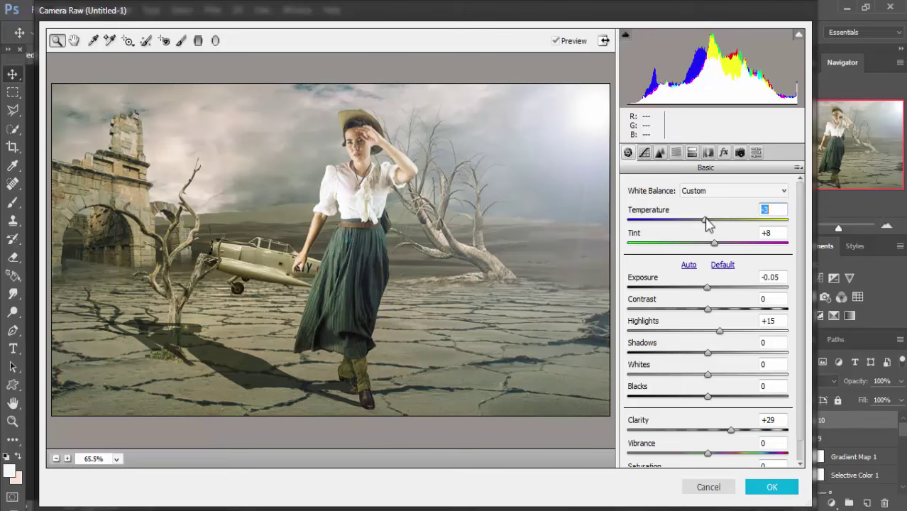
click(706, 220)
- Set Split Toning highlights hue 192, saturation 6, shadows saturation 4, and confirm with OK
click(693, 152)
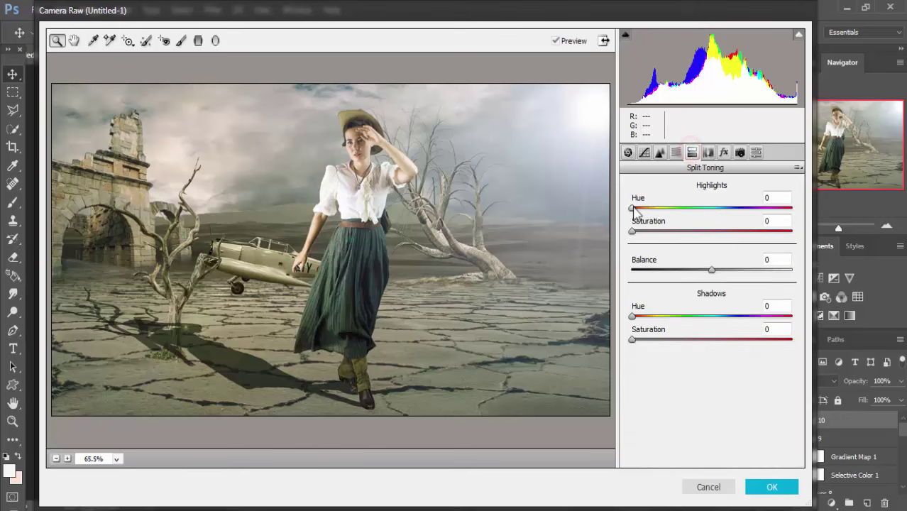
drag(632, 206, 719, 215)
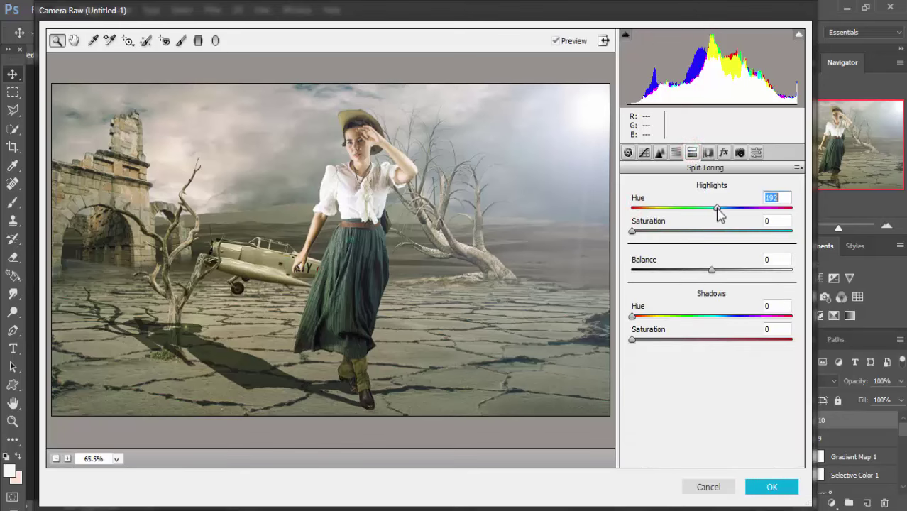
drag(632, 231, 643, 236)
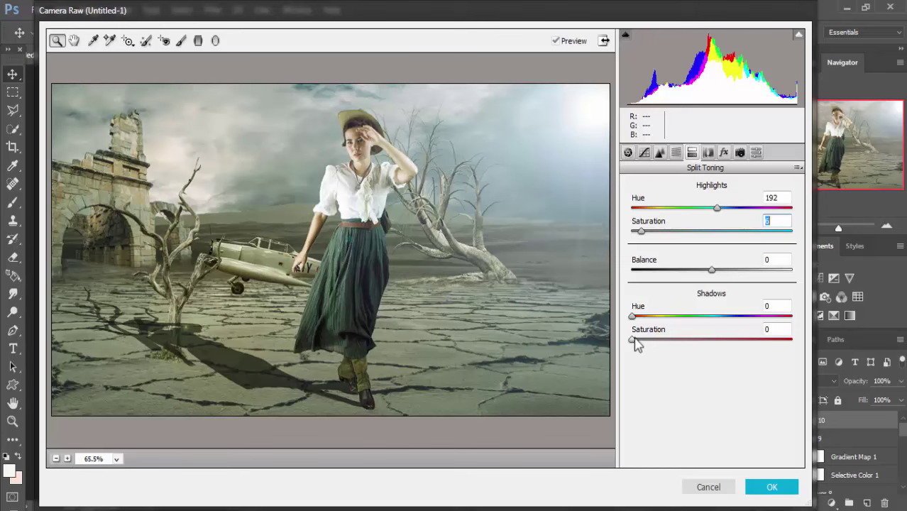
drag(634, 339, 641, 344)
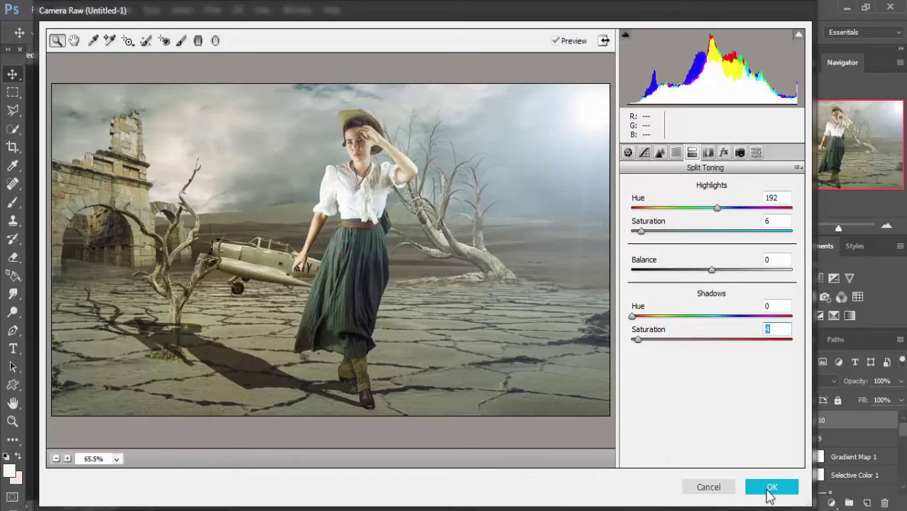
click(771, 488)
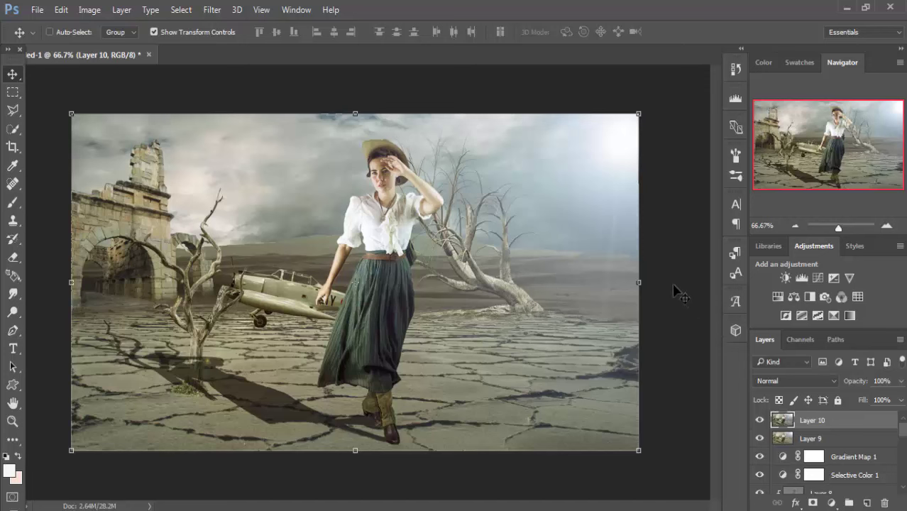
- Select Layer 10 and launch Nik Color Efex Pro 4 from the Filter menu
click(676, 288)
drag(871, 419, 872, 424)
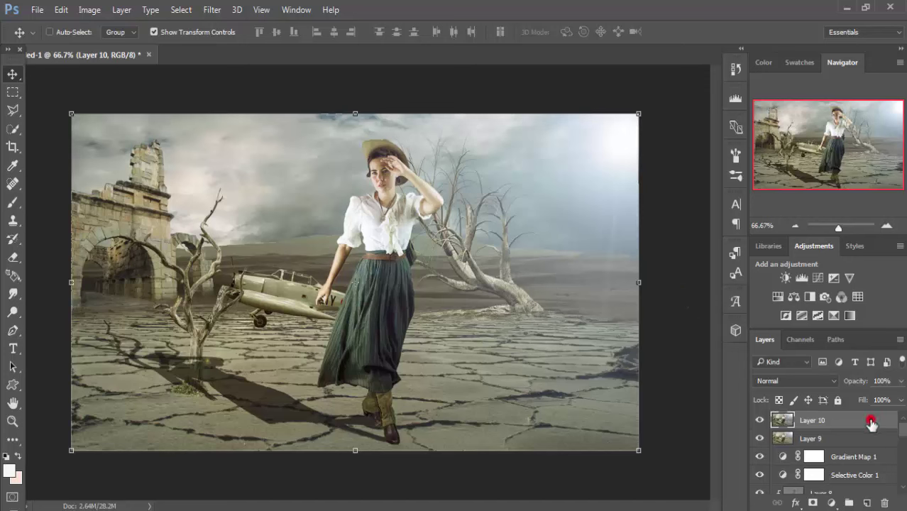
click(212, 10)
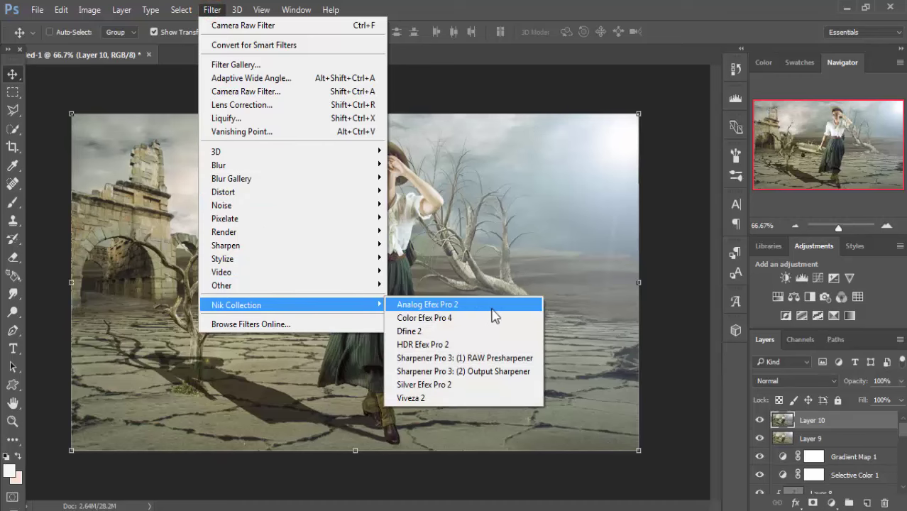
click(493, 317)
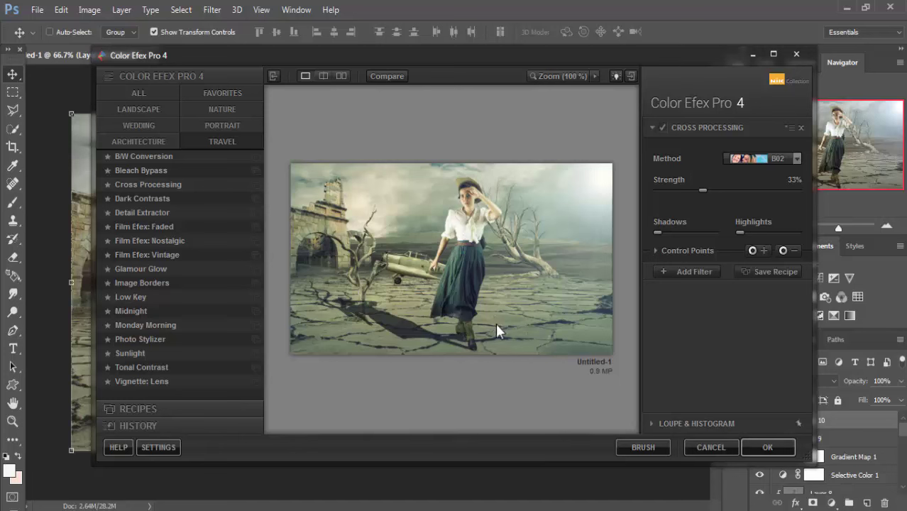
- Change the Cross Processing method from B02 to C04 at 33% and apply it
click(798, 158)
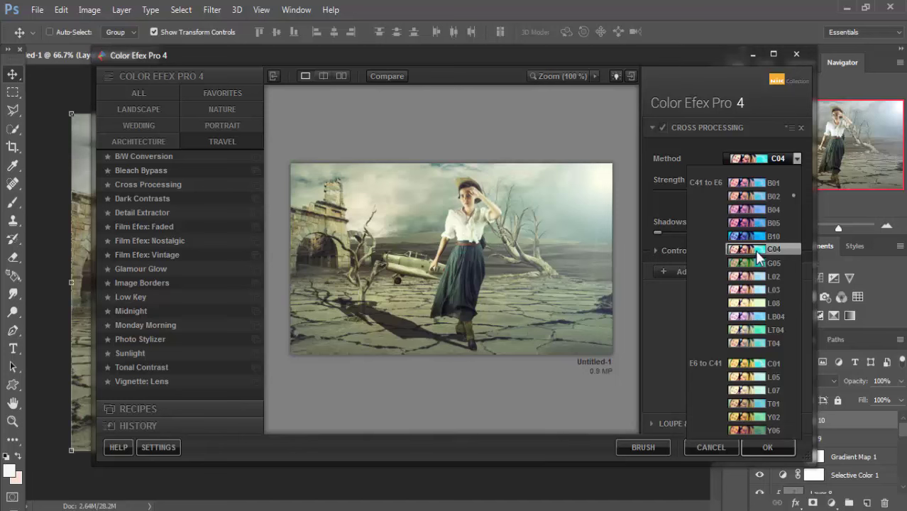
click(755, 250)
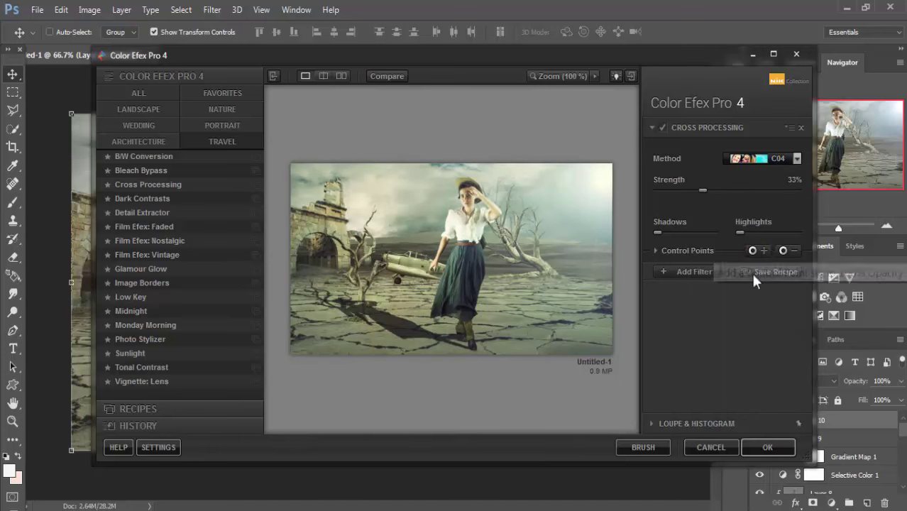
click(761, 445)
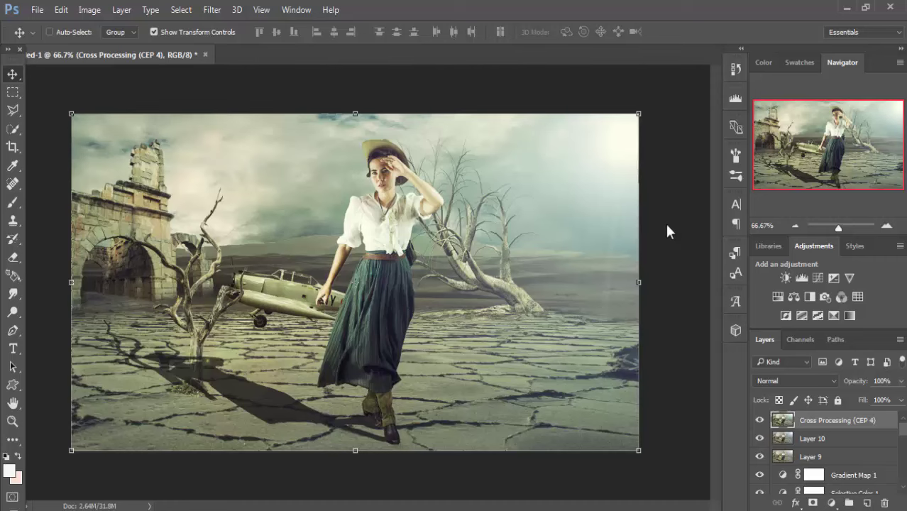
- Wait for the Cross Processing (CEP 4) layer to appear above Layer 10
click(666, 224)
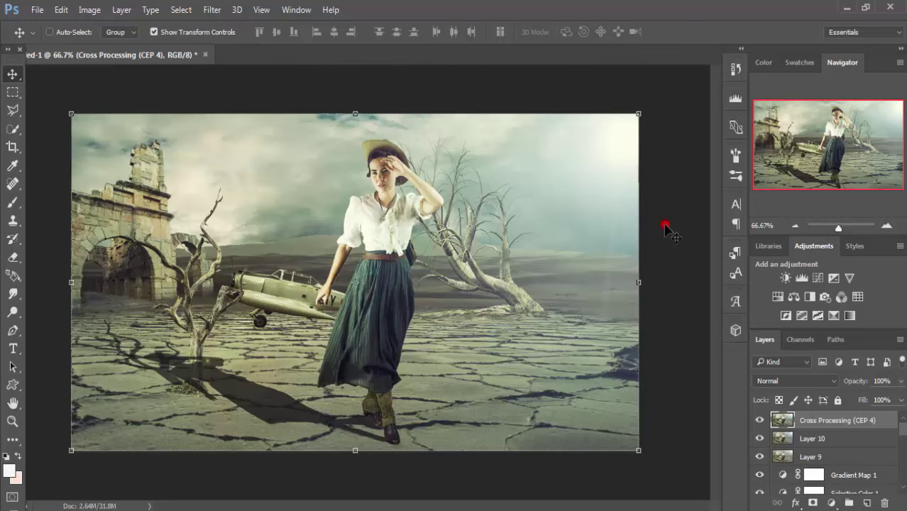